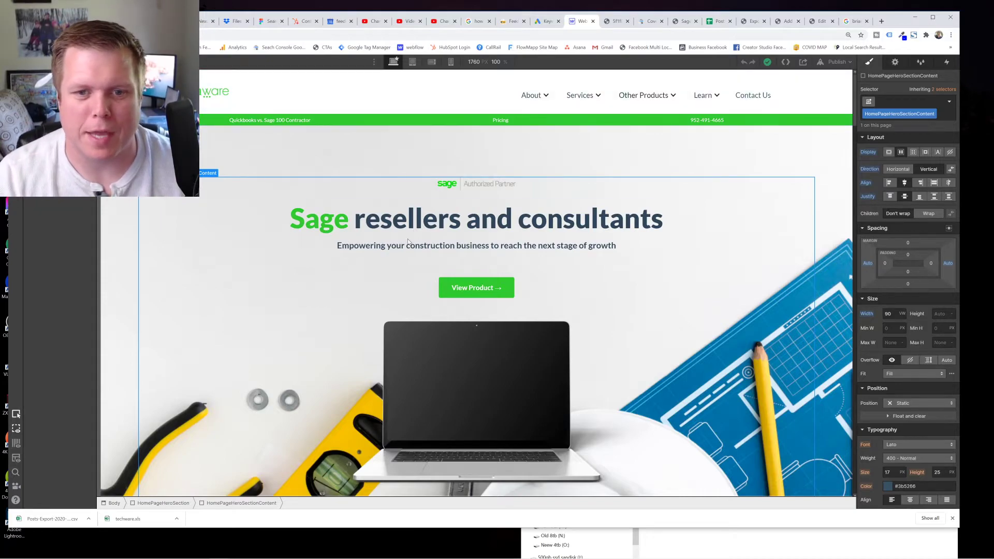
Open the Feedbackwrench Funnel file from Figma's recent files
{"action": "scroll", "coordinate": [420, 235], "scroll_direction": "down", "scroll_amount": 20}
{"action": "scroll", "coordinate": [421, 231], "scroll_direction": "down", "scroll_amount": 20}
{"action": "scroll", "coordinate": [421, 224], "scroll_direction": "up", "scroll_amount": 20}
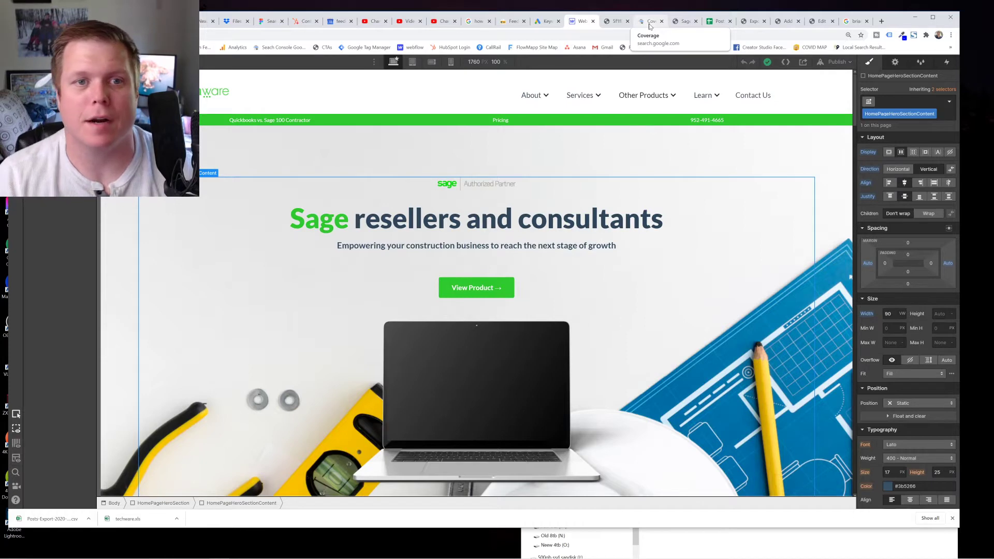
{"action": "left_click", "coordinate": [270, 21]}
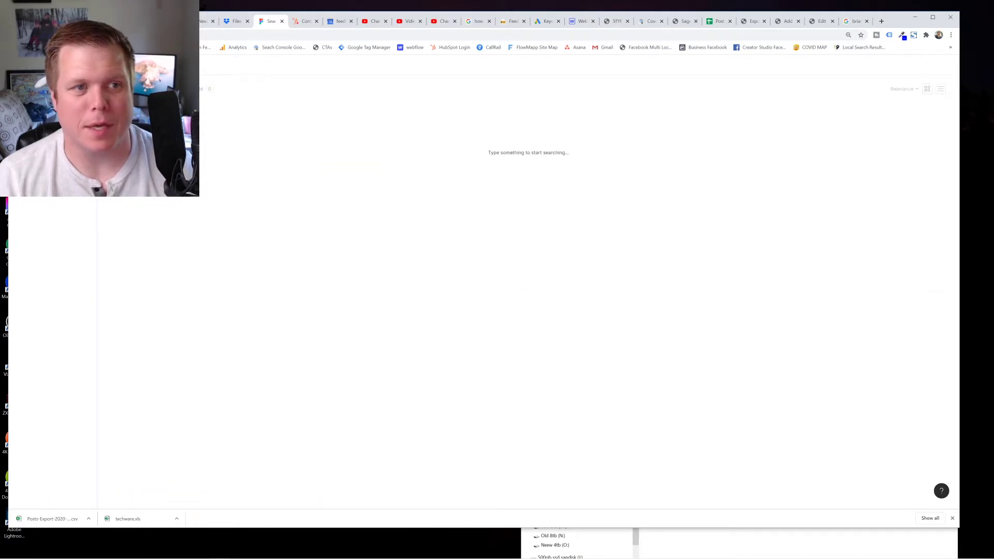
{"action": "scroll", "coordinate": [586, 161], "scroll_direction": "down", "scroll_amount": 1}
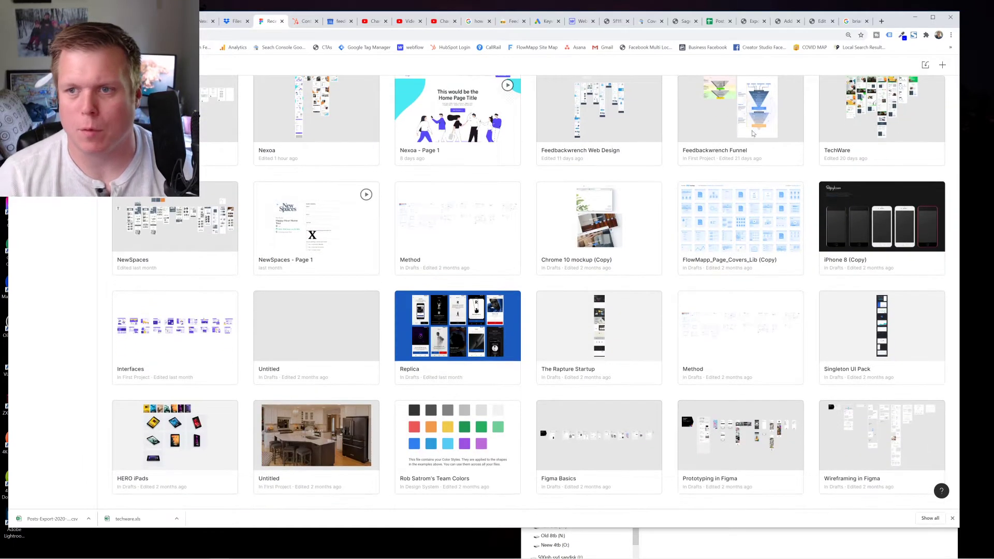
{"action": "left_click", "coordinate": [776, 125]}
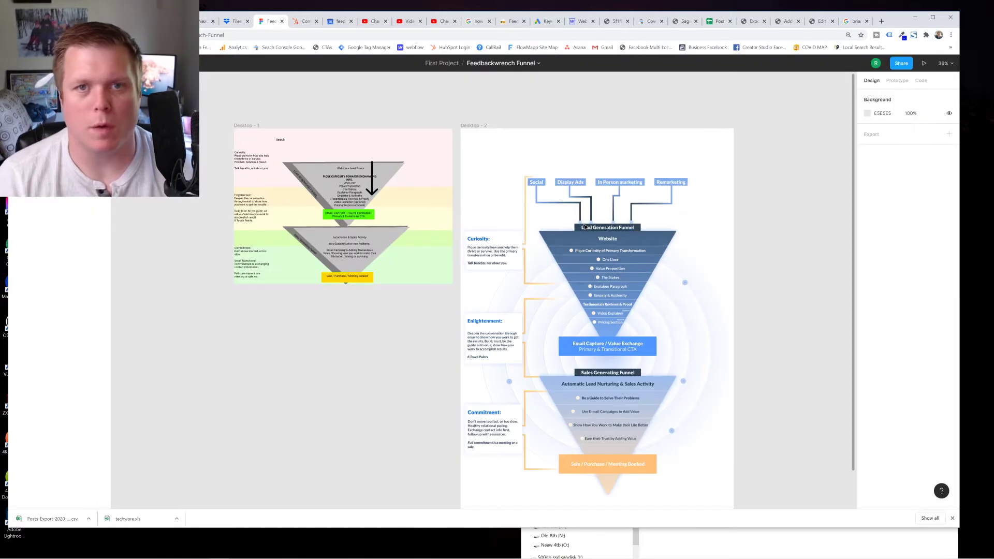
Scroll through the funnel diagram down to Sale / Purchase / Meeting Booked
{"action": "scroll", "coordinate": [665, 254], "scroll_direction": "up", "scroll_amount": 3}
{"action": "scroll", "coordinate": [666, 253], "scroll_direction": "up", "scroll_amount": 5}
{"action": "scroll", "coordinate": [562, 224], "scroll_direction": "up", "scroll_amount": 3}
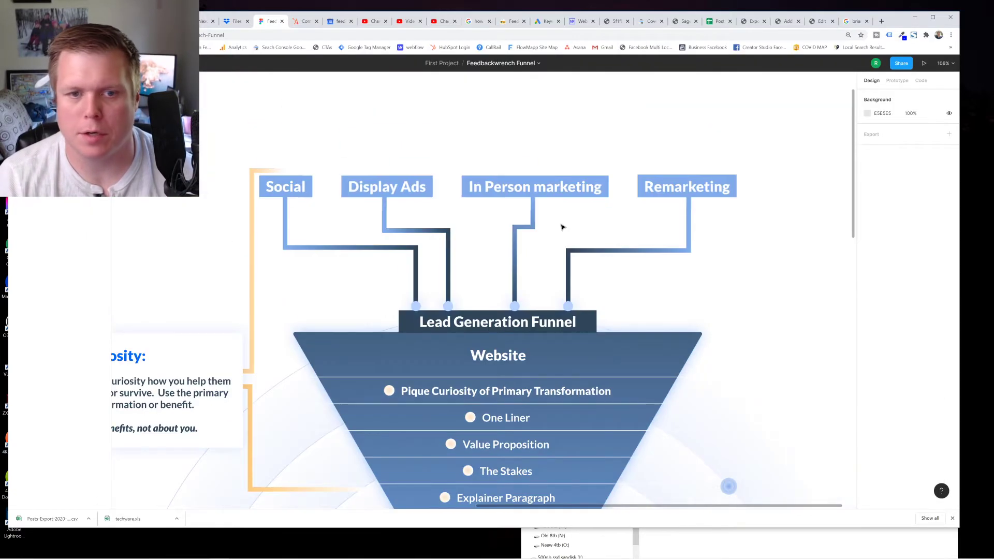
{"action": "scroll", "coordinate": [562, 227], "scroll_direction": "down", "scroll_amount": 1}
{"action": "scroll", "coordinate": [562, 227], "scroll_direction": "down", "scroll_amount": 3}
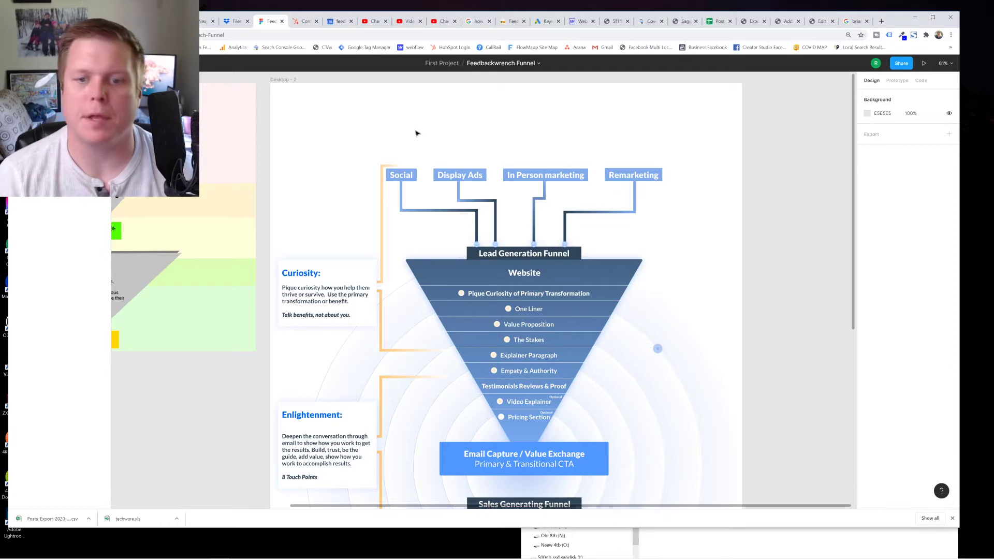
{"action": "scroll", "coordinate": [521, 166], "scroll_direction": "down", "scroll_amount": 2}
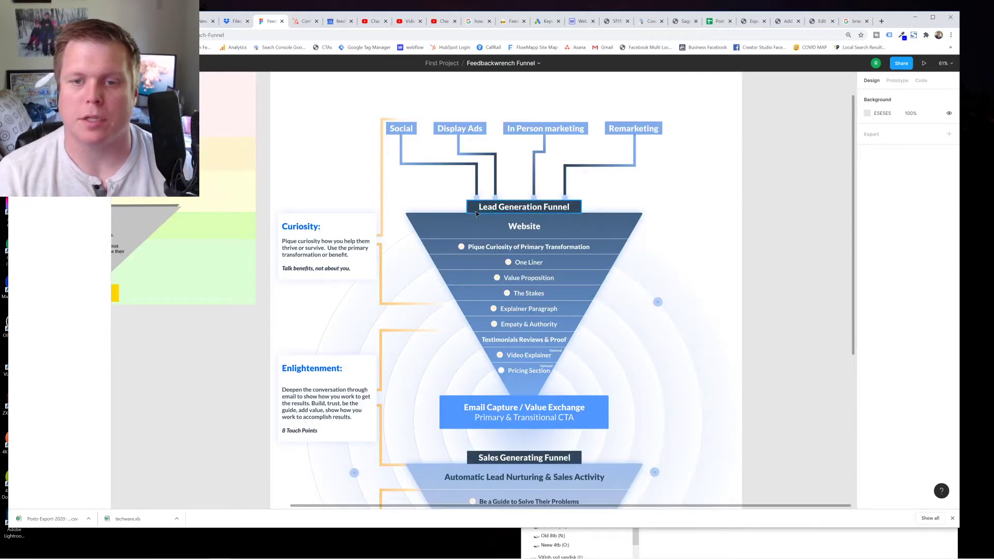
{"action": "scroll", "coordinate": [556, 247], "scroll_direction": "down", "scroll_amount": 6}
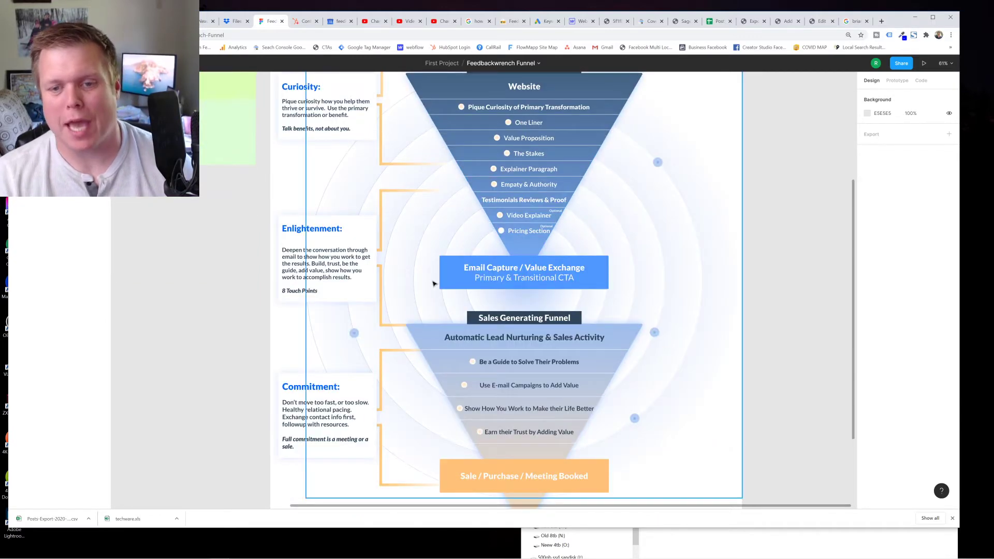
{"action": "scroll", "coordinate": [559, 254], "scroll_direction": "down", "scroll_amount": 4}
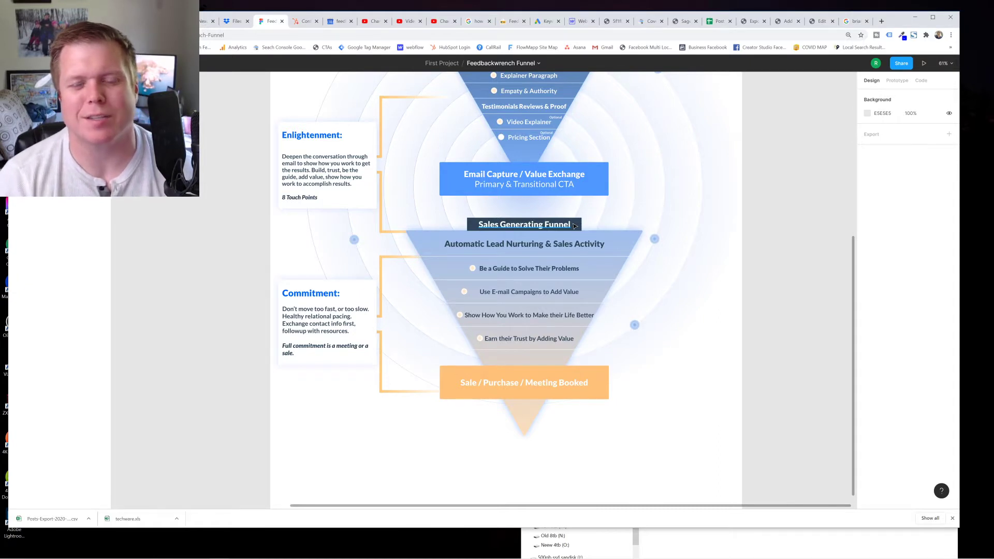
Check the 198-item export, then show Coverage: 254 valid and 576 excluded pages
{"action": "left_click", "coordinate": [752, 21]}
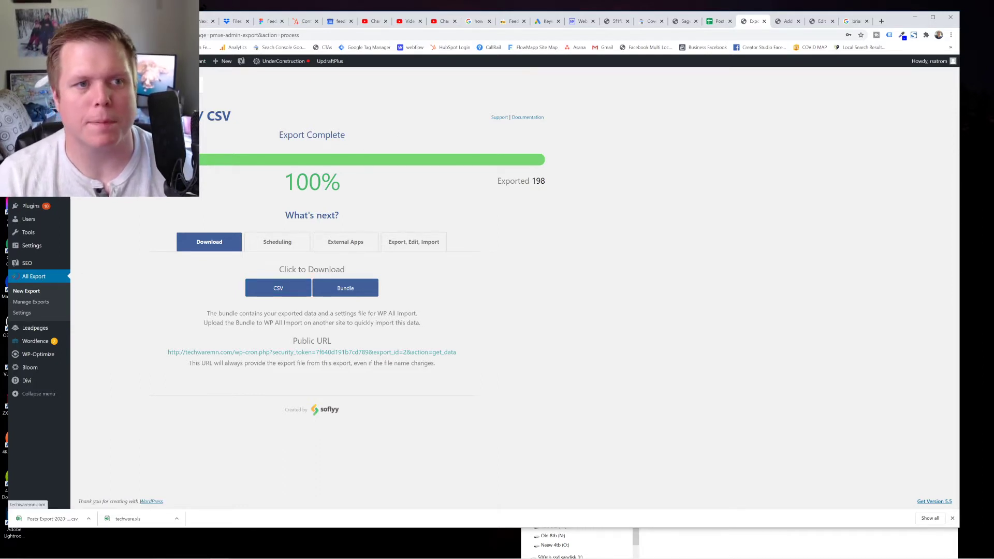
{"action": "left_click", "coordinate": [580, 22]}
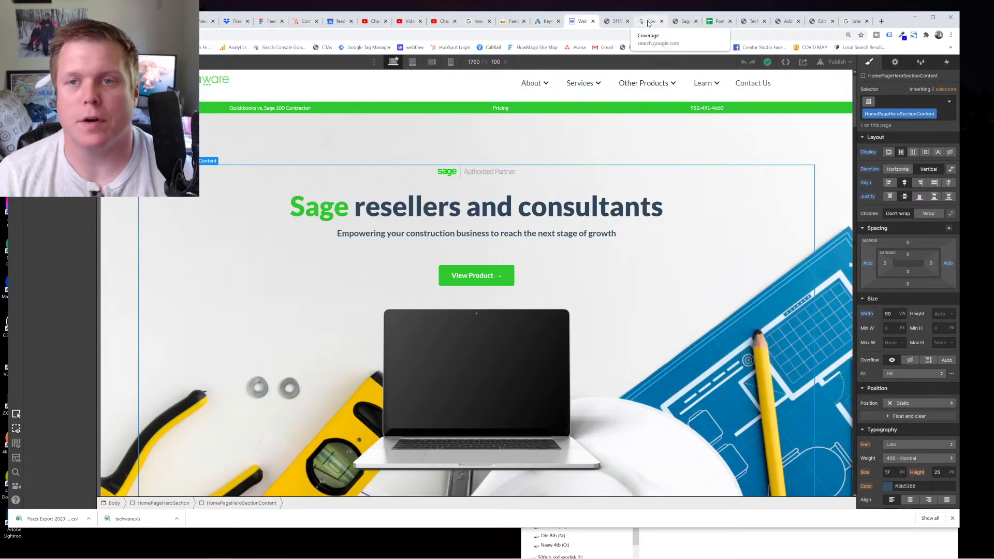
{"action": "left_click", "coordinate": [648, 23]}
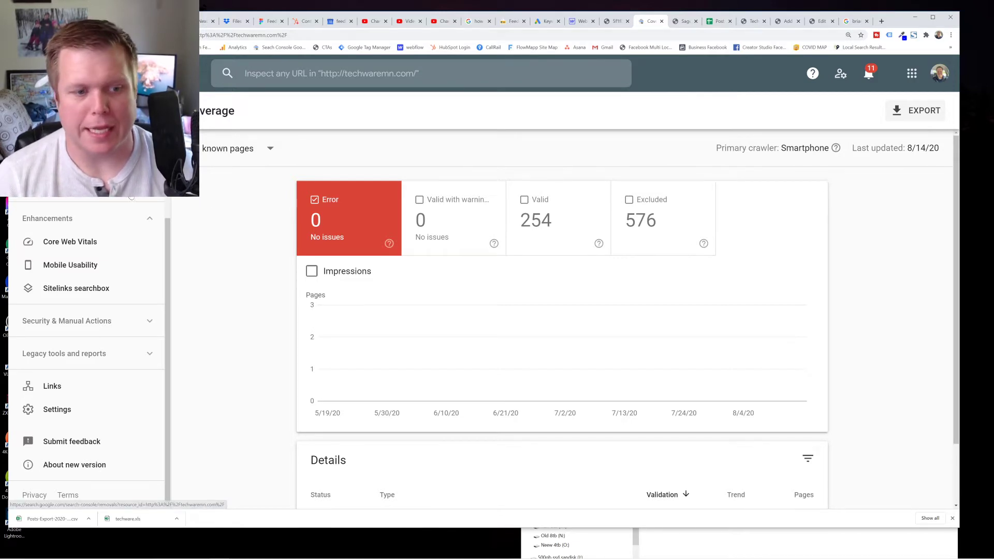
Expand the Security & Manual Actions and Legacy tools sections, then view the property Overview
{"action": "scroll", "coordinate": [217, 290], "scroll_direction": "down", "scroll_amount": 2}
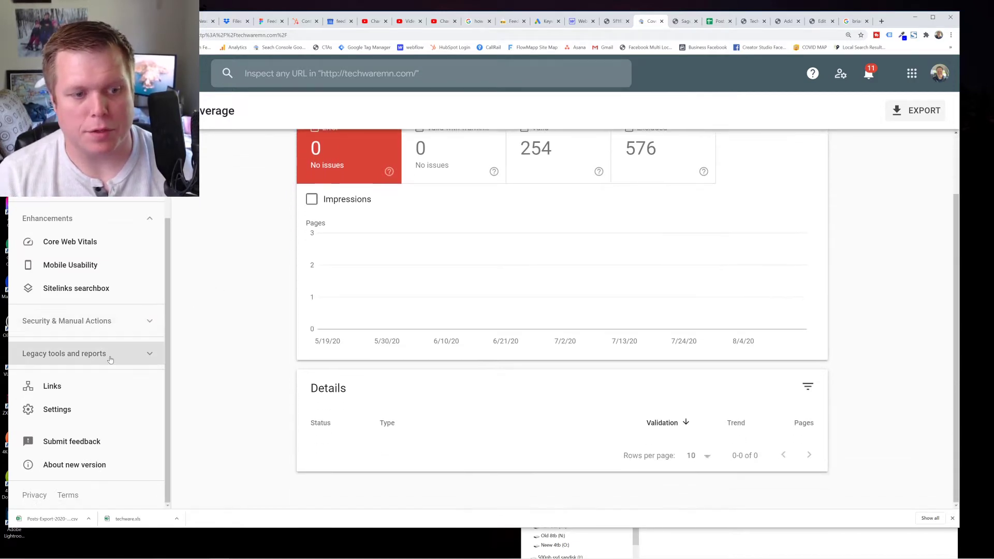
{"action": "left_click", "coordinate": [110, 326]}
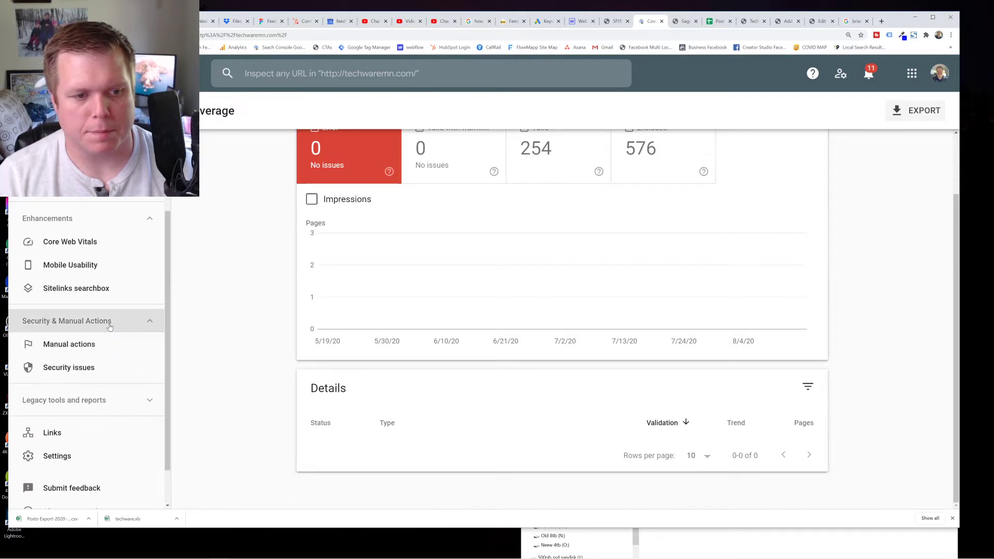
{"action": "left_click", "coordinate": [89, 408]}
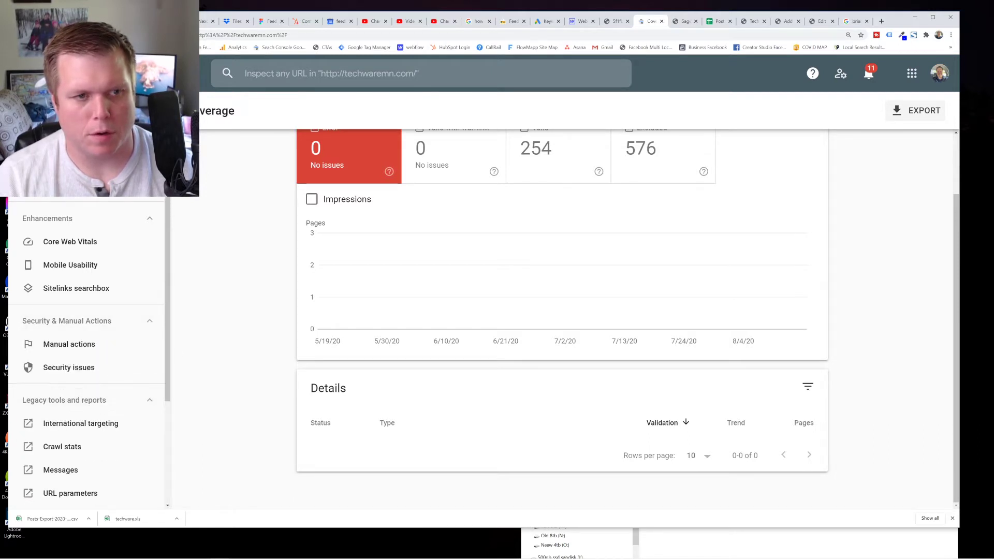
{"action": "scroll", "coordinate": [85, 310], "scroll_direction": "up", "scroll_amount": 2}
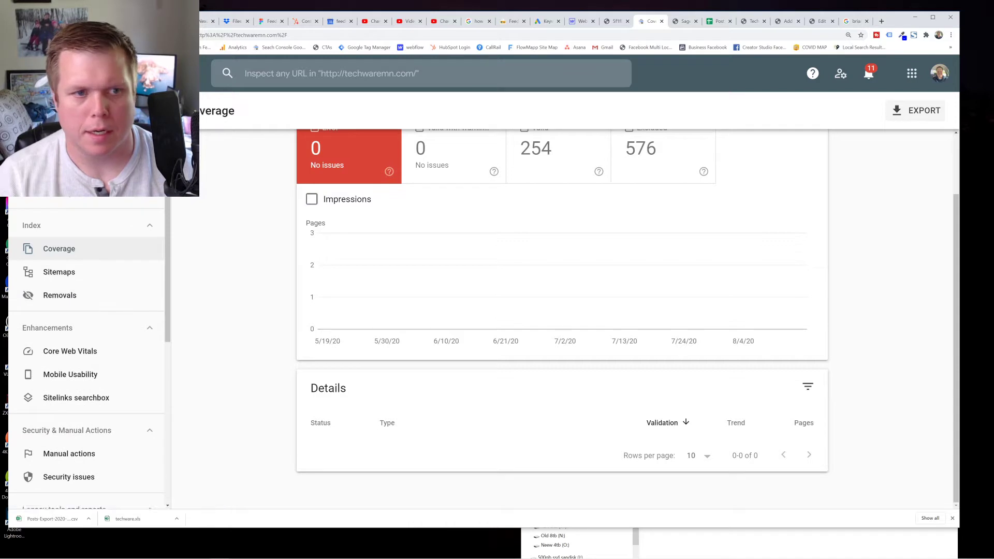
{"action": "left_click", "coordinate": [57, 145]}
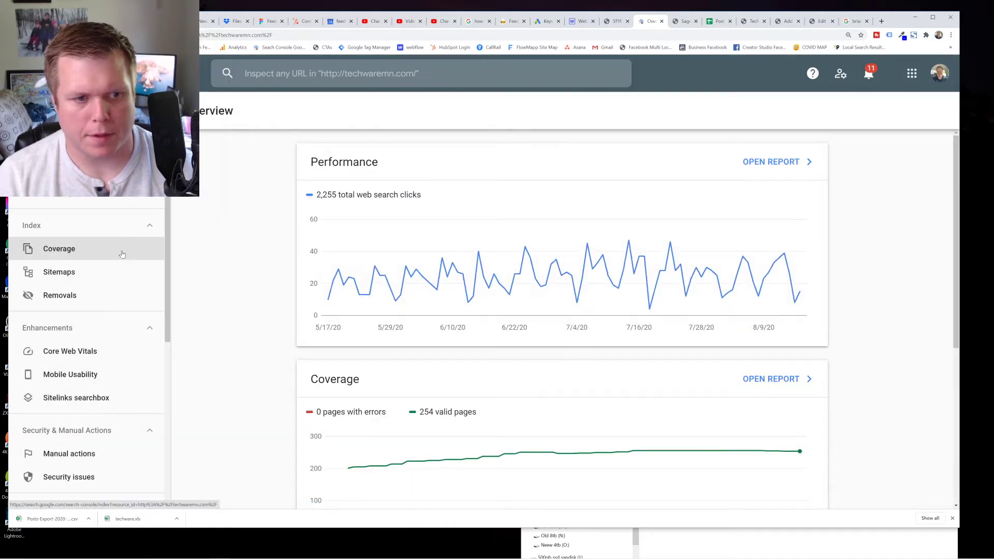
Open the techwaremn.com Settings, check Users and permissions, and return to Settings
{"action": "scroll", "coordinate": [122, 259], "scroll_direction": "down", "scroll_amount": 5}
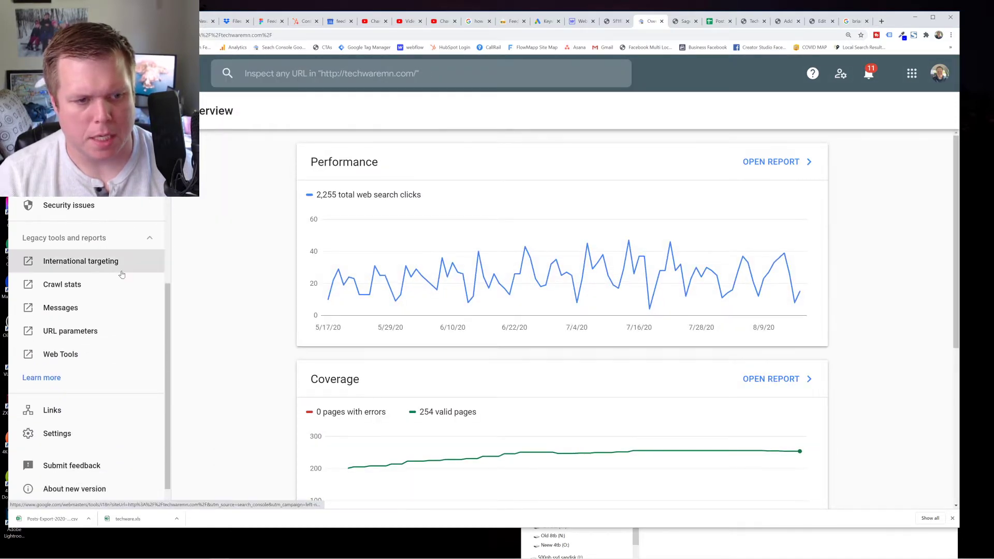
{"action": "scroll", "coordinate": [121, 276], "scroll_direction": "down", "scroll_amount": 1}
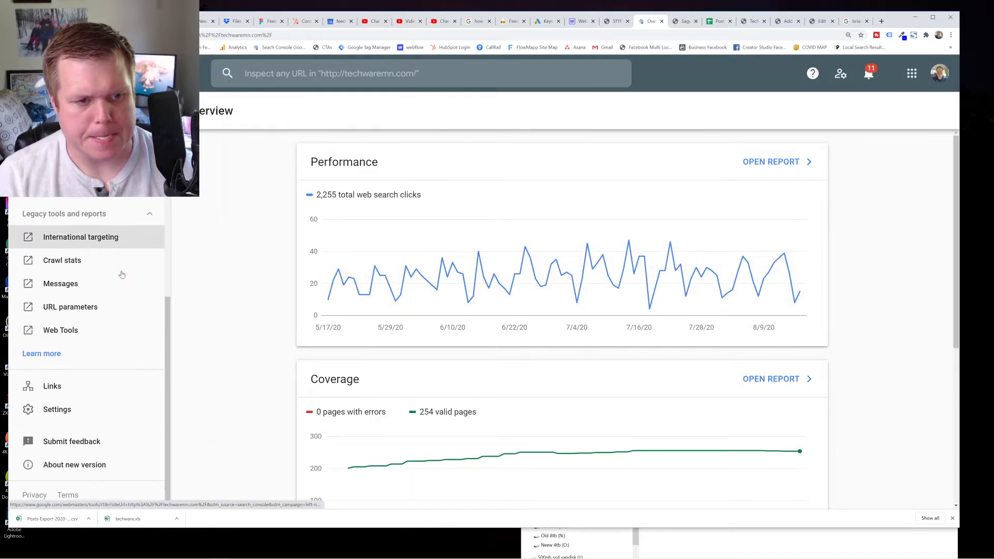
{"action": "left_click", "coordinate": [103, 411]}
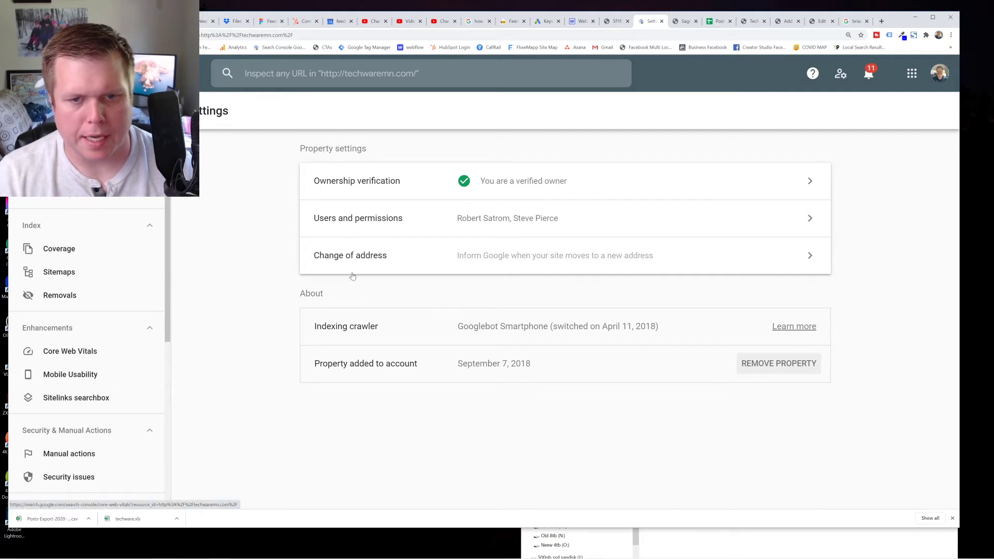
{"action": "left_click", "coordinate": [378, 222]}
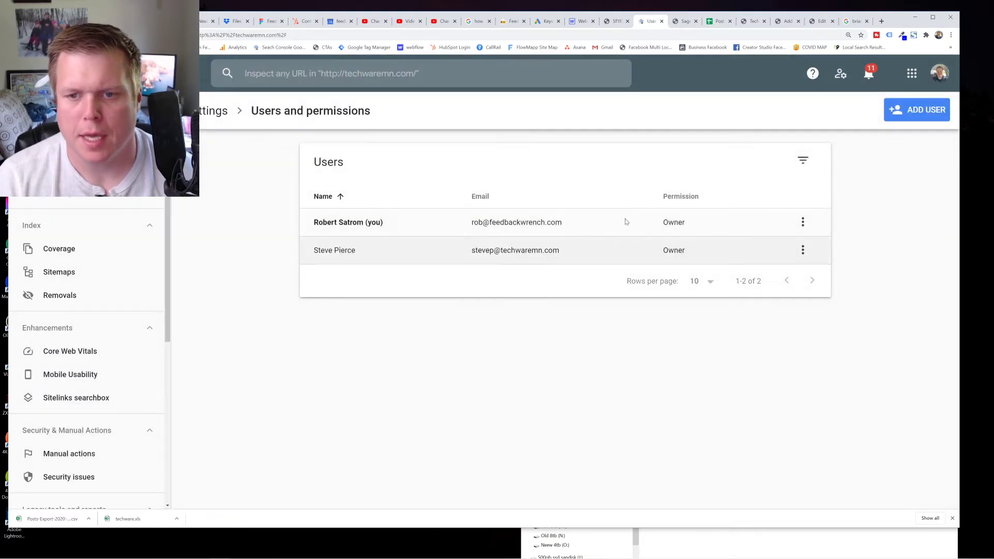
{"action": "left_click", "coordinate": [212, 111]}
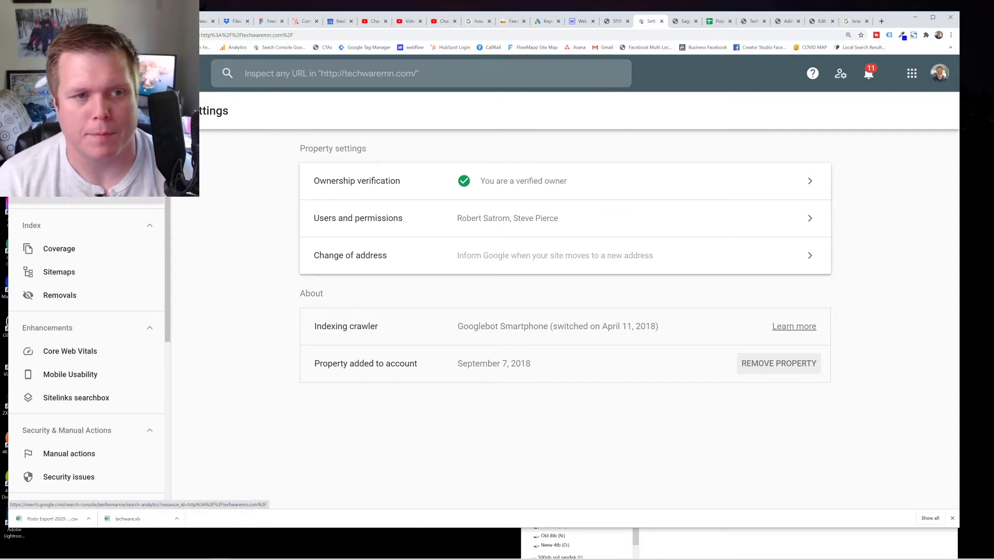
From the property list, start adding a new Search Console property
{"action": "left_click", "coordinate": [129, 183]}
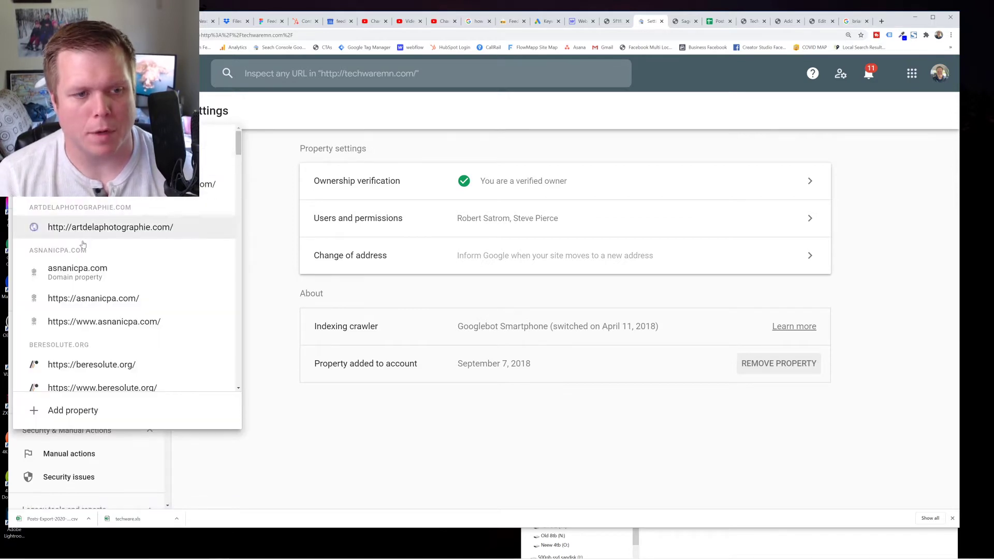
{"action": "scroll", "coordinate": [124, 285], "scroll_direction": "down", "scroll_amount": 10}
{"action": "left_click", "coordinate": [93, 335]}
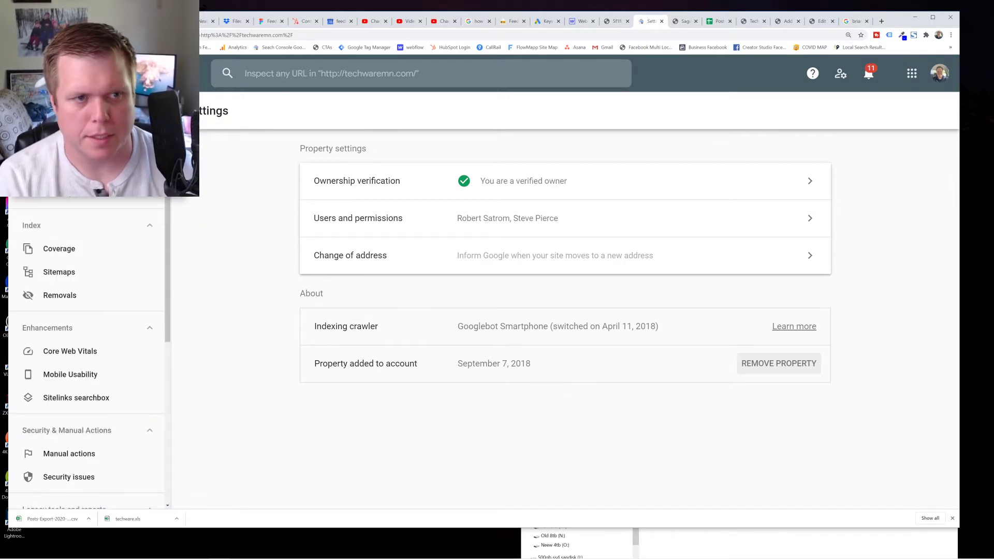
{"action": "left_click", "coordinate": [130, 184]}
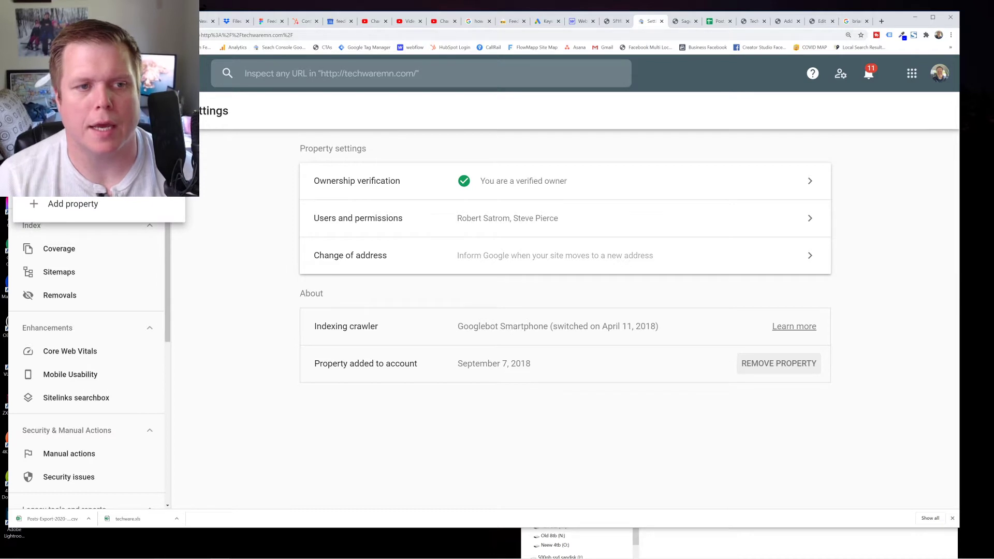
{"action": "left_click", "coordinate": [73, 204]}
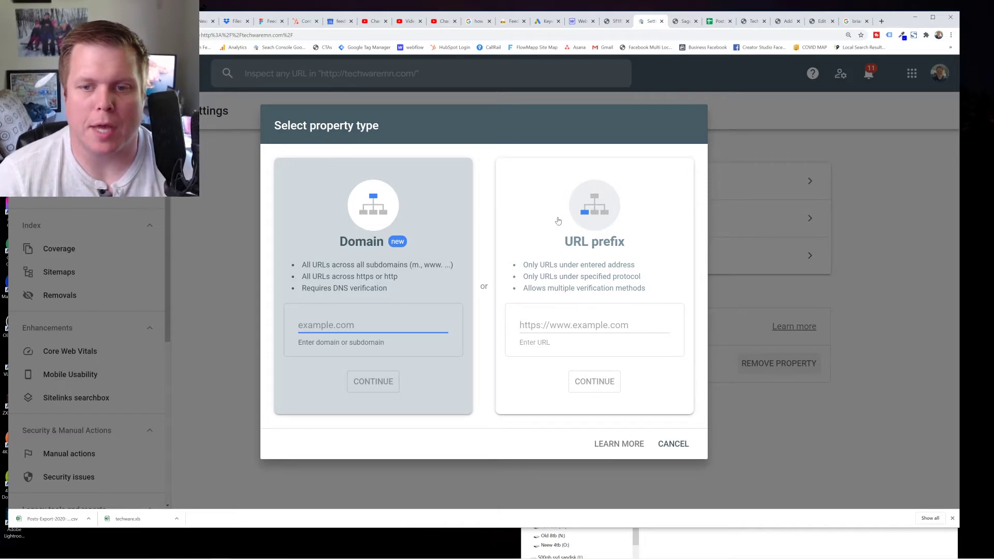
Compare the Domain and URL prefix property types, ending on URL prefix
{"action": "left_click", "coordinate": [520, 325]}
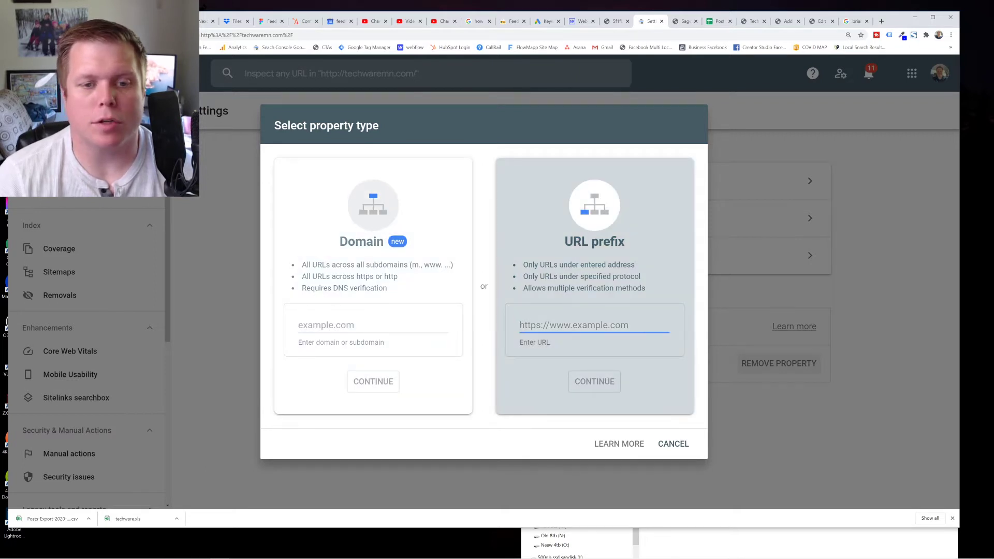
{"action": "left_click", "coordinate": [321, 325]}
{"action": "left_click", "coordinate": [575, 325]}
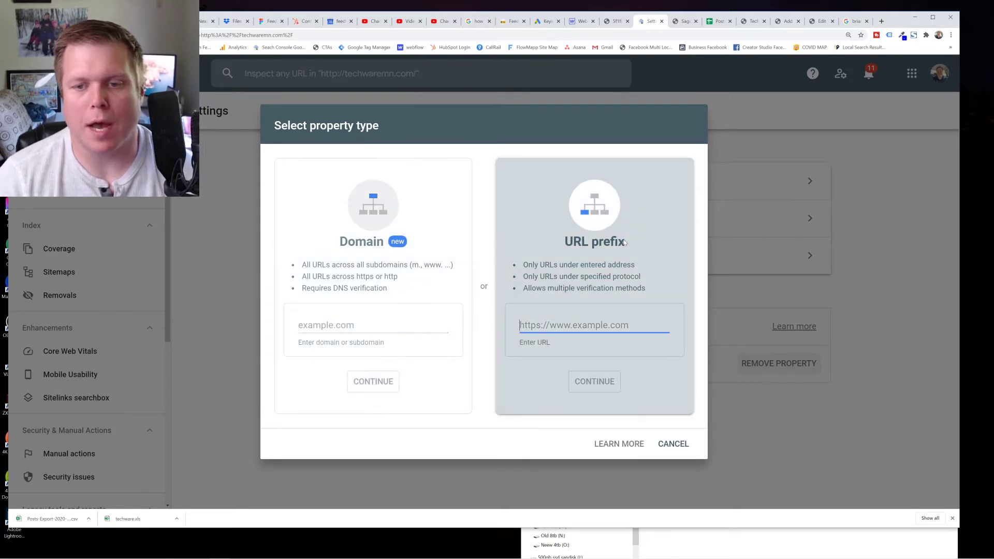
{"action": "left_click", "coordinate": [356, 337]}
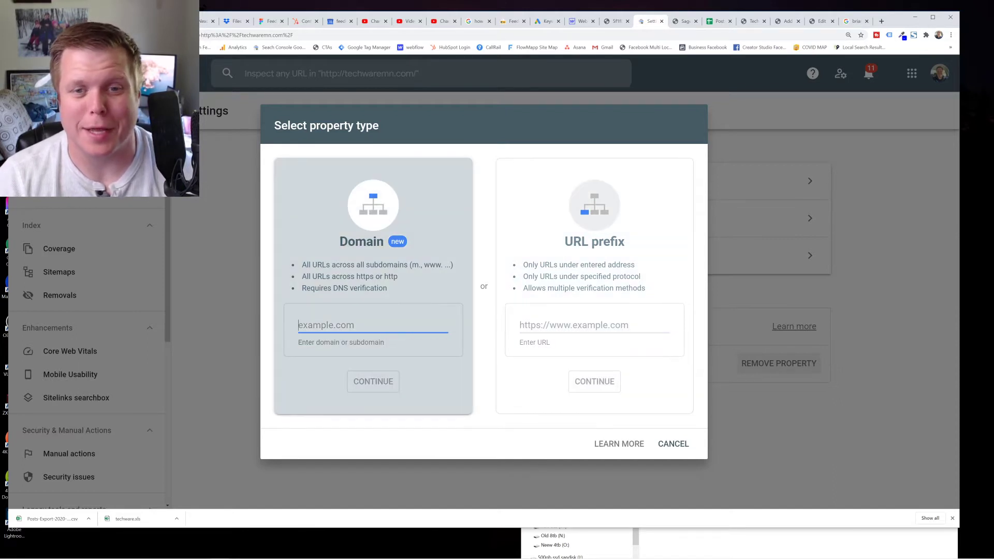
{"action": "left_click", "coordinate": [562, 313]}
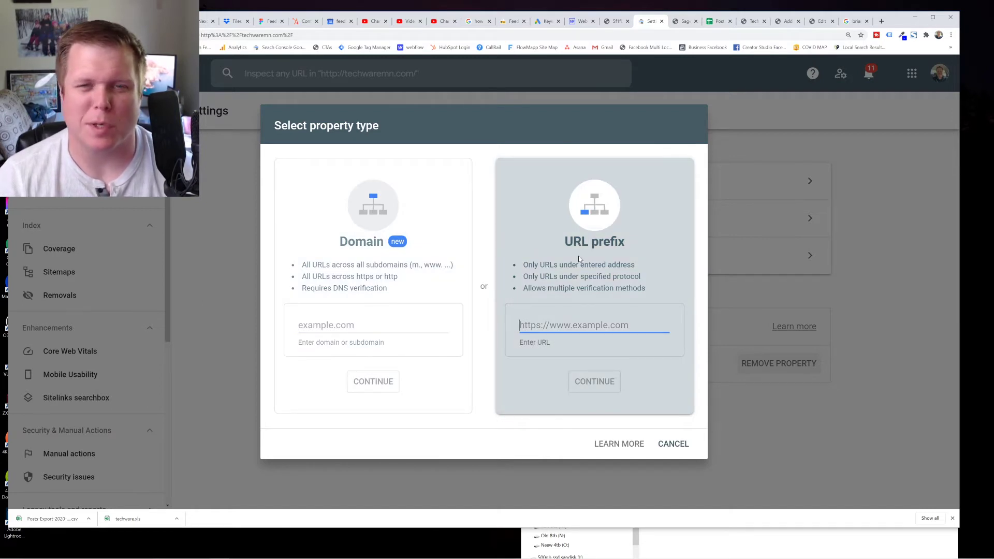
Close the add-property dialog and bring up the full Performance report from Overview
{"action": "left_click", "coordinate": [673, 445]}
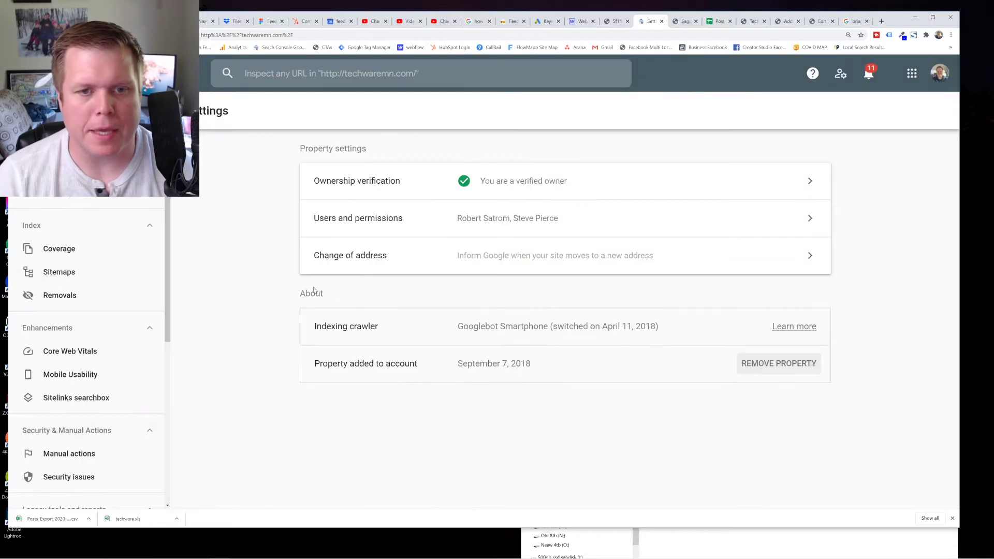
{"action": "left_click", "coordinate": [51, 146]}
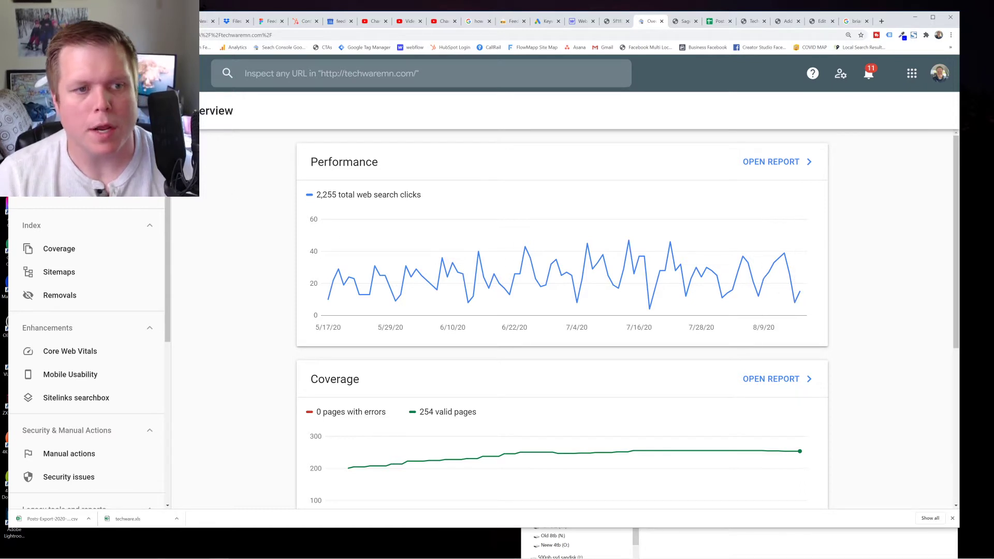
{"action": "left_click", "coordinate": [62, 172]}
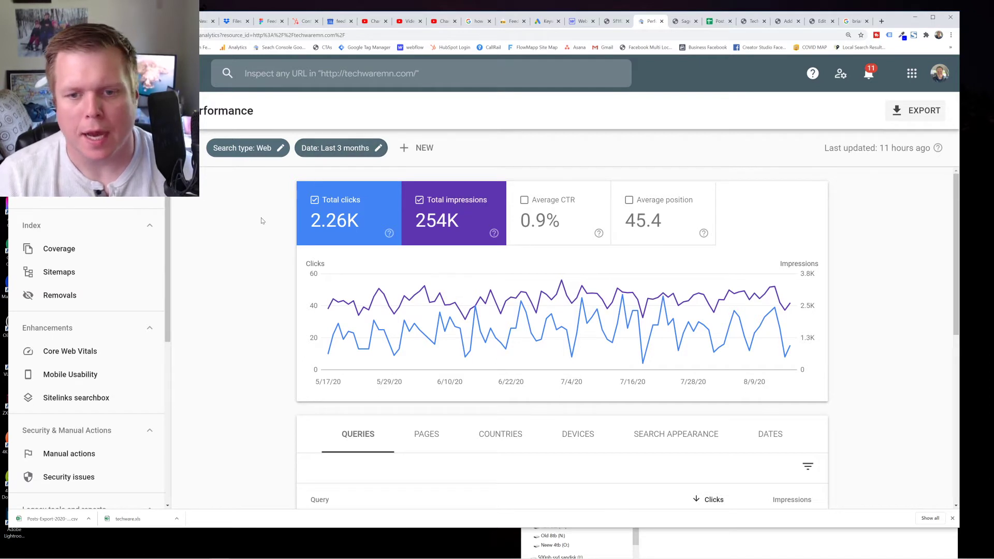
{"action": "scroll", "coordinate": [261, 221], "scroll_direction": "down", "scroll_amount": 2}
{"action": "scroll", "coordinate": [258, 242], "scroll_direction": "down", "scroll_amount": 1}
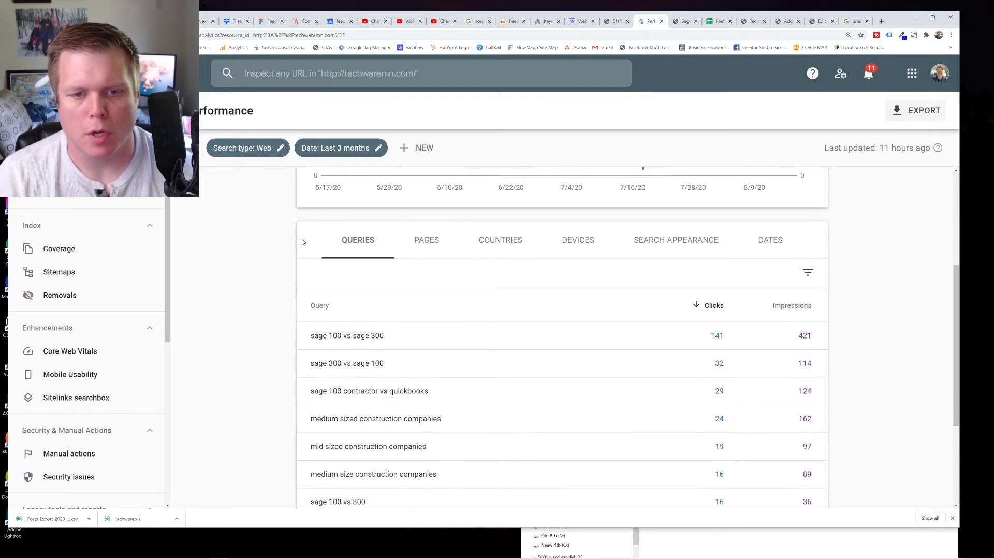
{"action": "scroll", "coordinate": [397, 342], "scroll_direction": "down", "scroll_amount": 1}
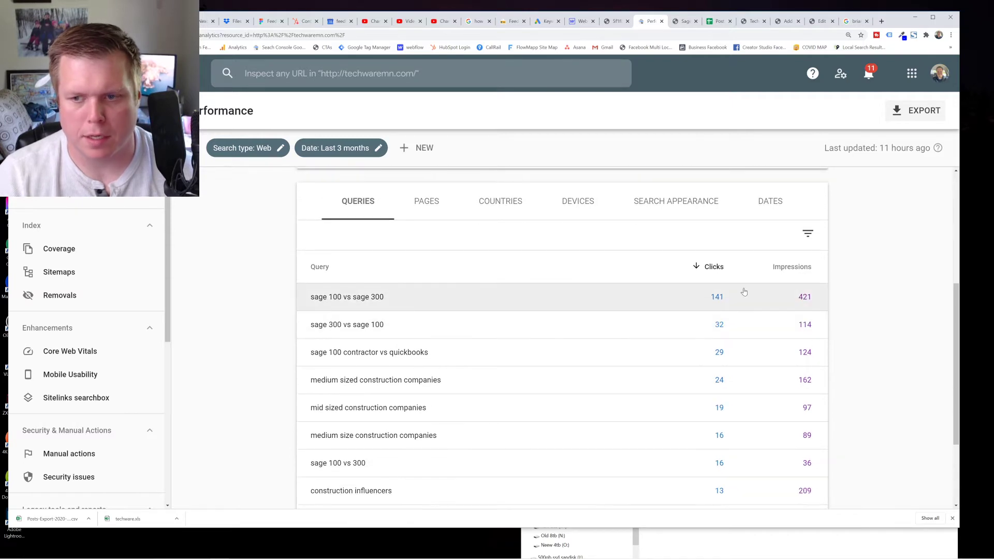
{"action": "scroll", "coordinate": [805, 361], "scroll_direction": "up", "scroll_amount": 5}
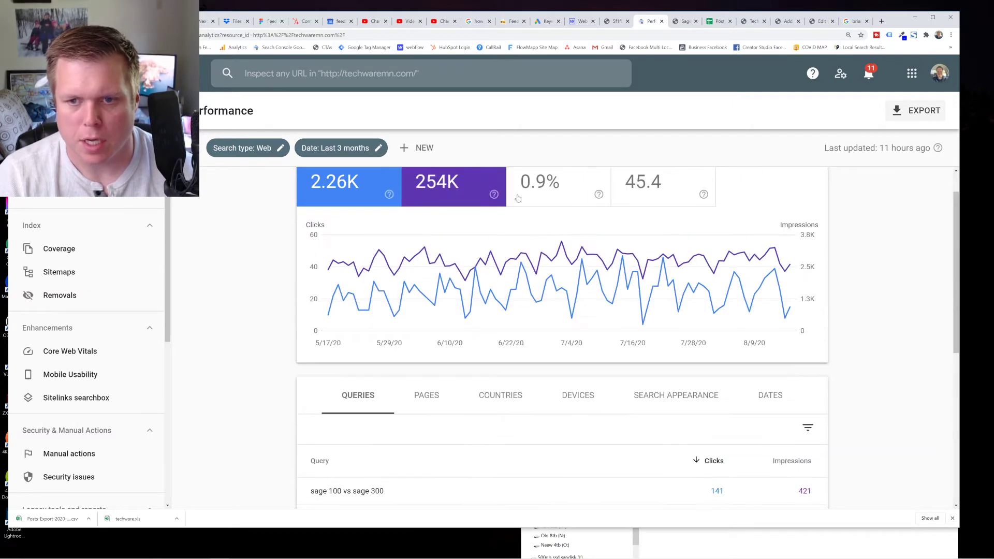
Try the impressions, average CTR and average position chart metrics, keeping clicks and impressions
{"action": "left_click", "coordinate": [449, 203]}
{"action": "left_click", "coordinate": [572, 220]}
{"action": "left_click", "coordinate": [572, 219]}
{"action": "left_click", "coordinate": [668, 218]}
{"action": "left_click", "coordinate": [670, 218]}
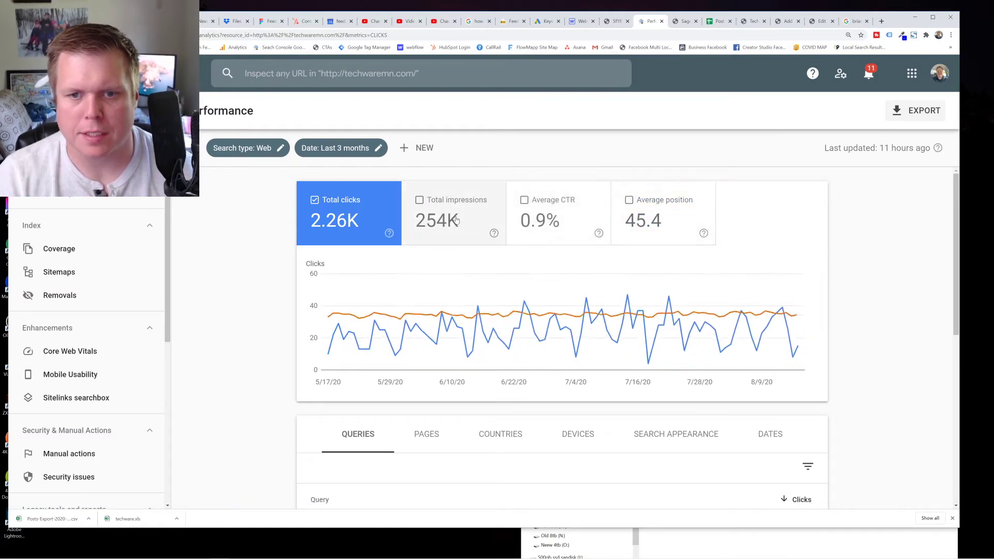
{"action": "left_click", "coordinate": [435, 226]}
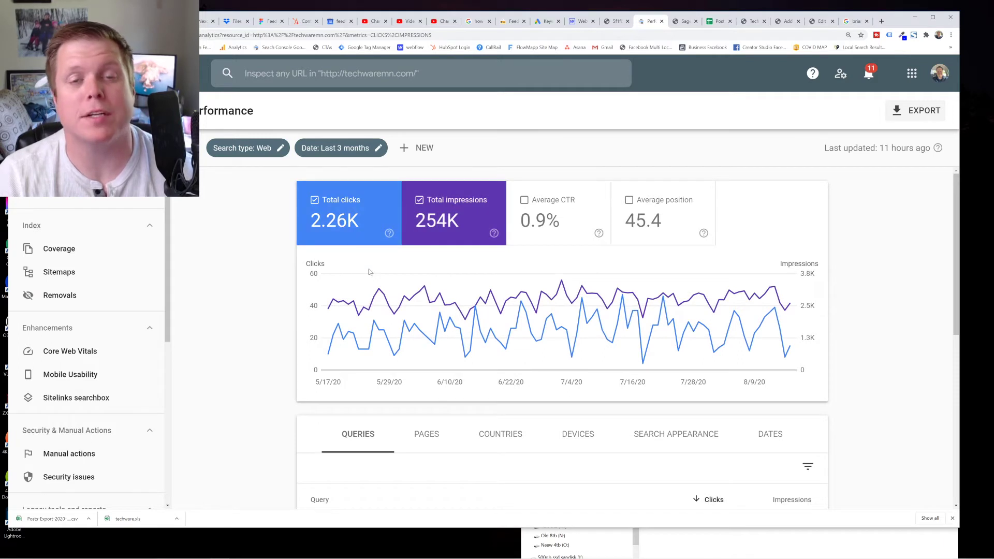
Break results down by page, view the sage 100 vs sage 300 article, and show 100 rows
{"action": "scroll", "coordinate": [255, 259], "scroll_direction": "down", "scroll_amount": 3}
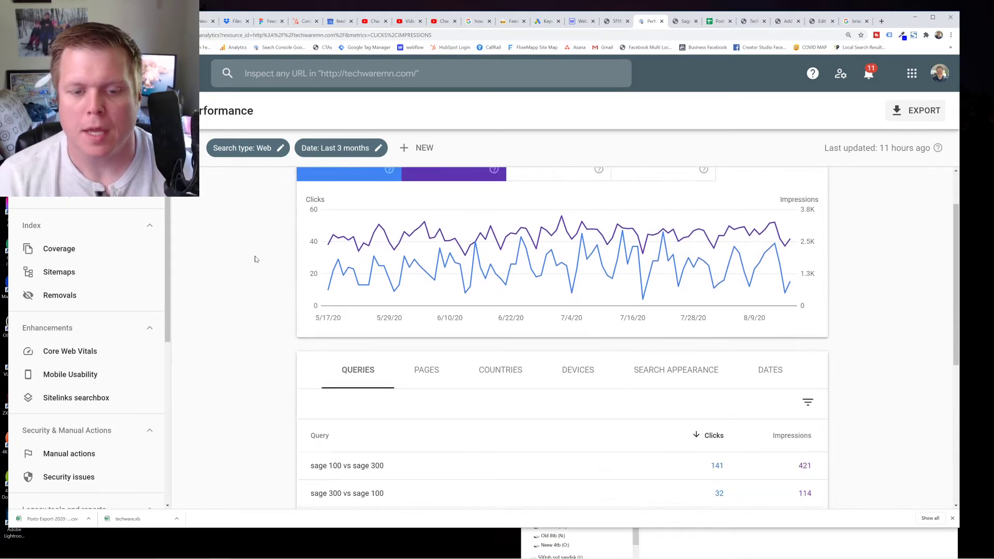
{"action": "scroll", "coordinate": [365, 392], "scroll_direction": "down", "scroll_amount": 1}
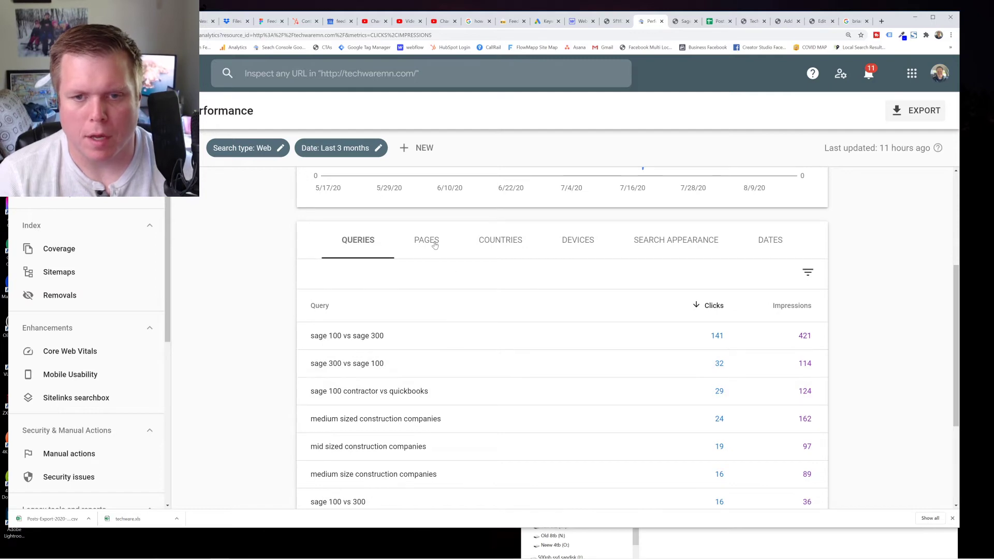
{"action": "left_click", "coordinate": [426, 240]}
{"action": "scroll", "coordinate": [246, 284], "scroll_direction": "down", "scroll_amount": 1}
{"action": "scroll", "coordinate": [725, 316], "scroll_direction": "down", "scroll_amount": 1}
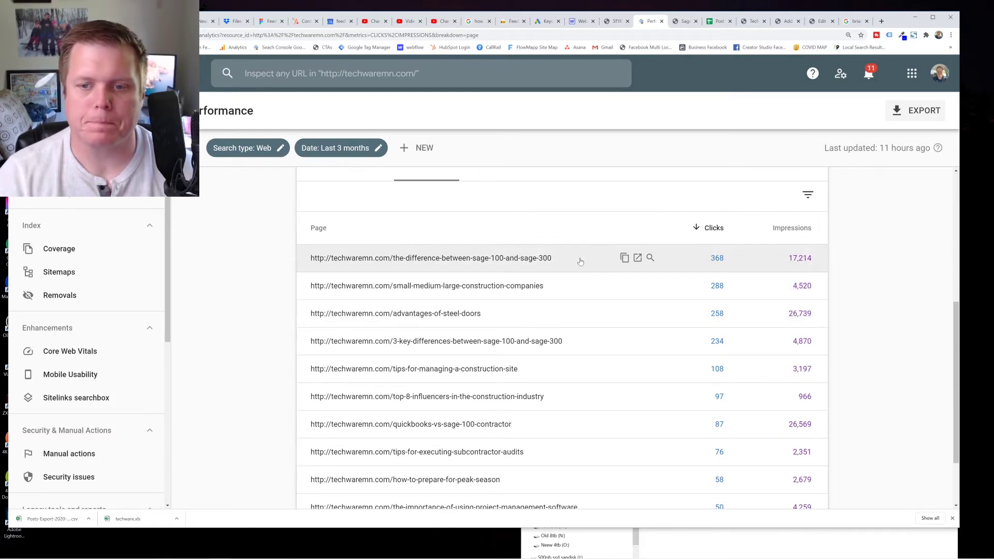
{"action": "left_click", "coordinate": [638, 258]}
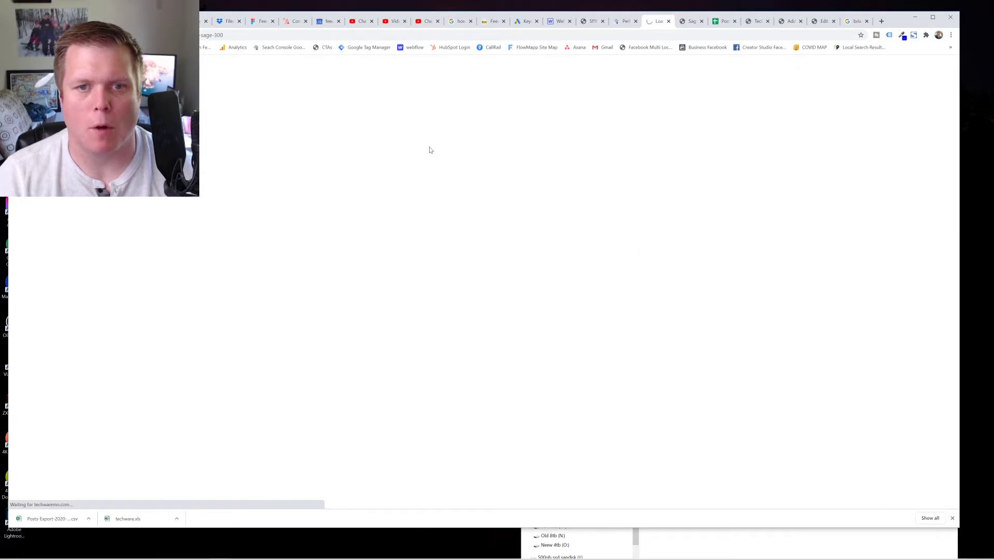
{"action": "key", "text": "ctrl+shift+Tab"}
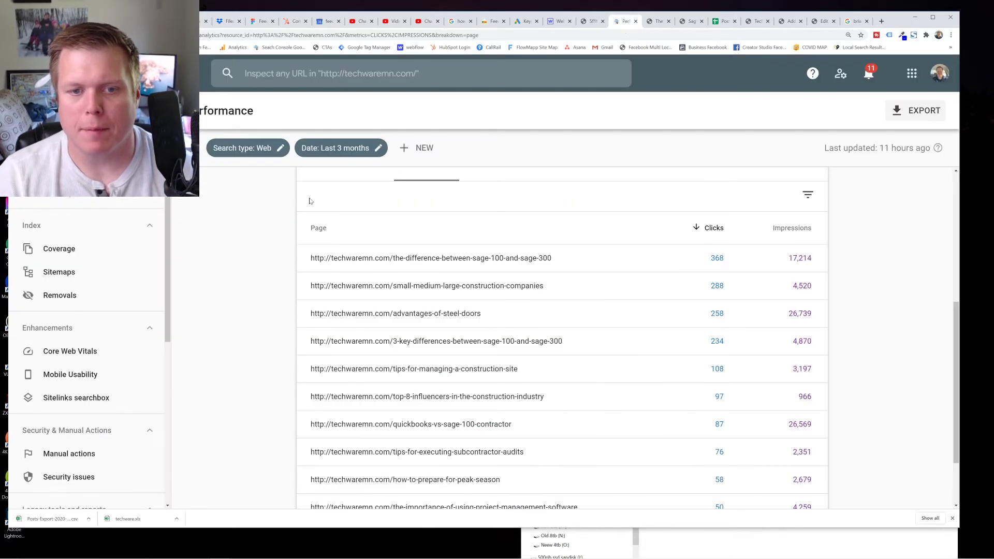
{"action": "scroll", "coordinate": [283, 280], "scroll_direction": "down", "scroll_amount": 2}
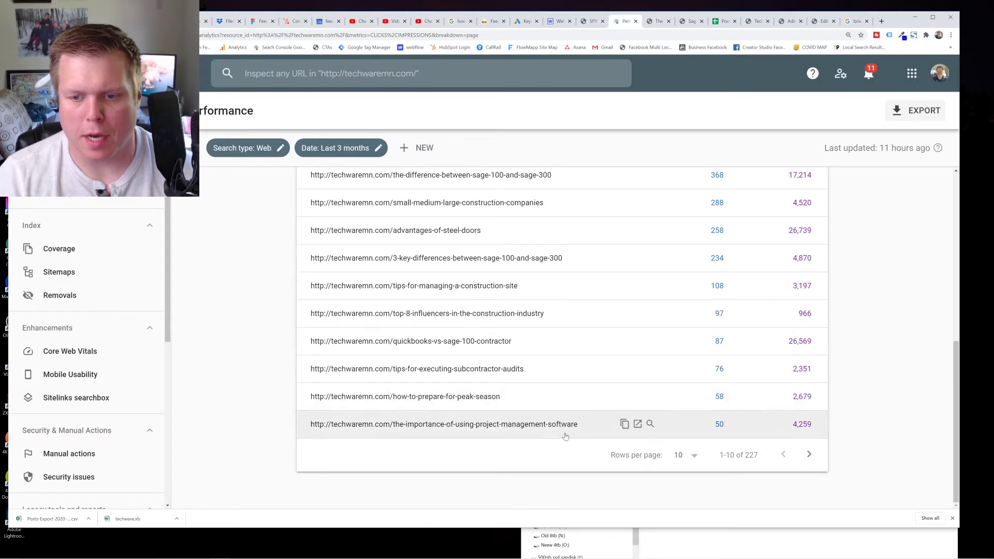
{"action": "left_click", "coordinate": [695, 457]}
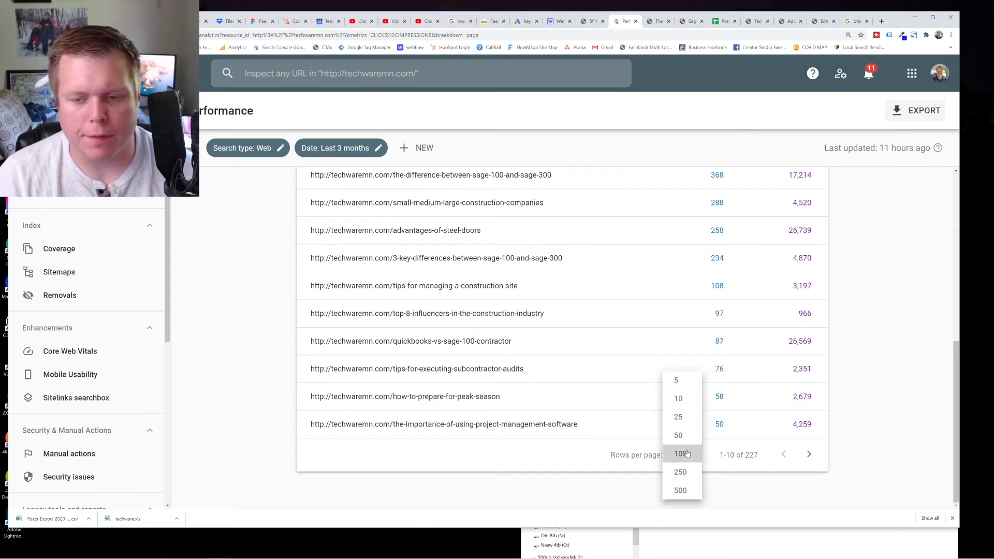
{"action": "left_click", "coordinate": [688, 454]}
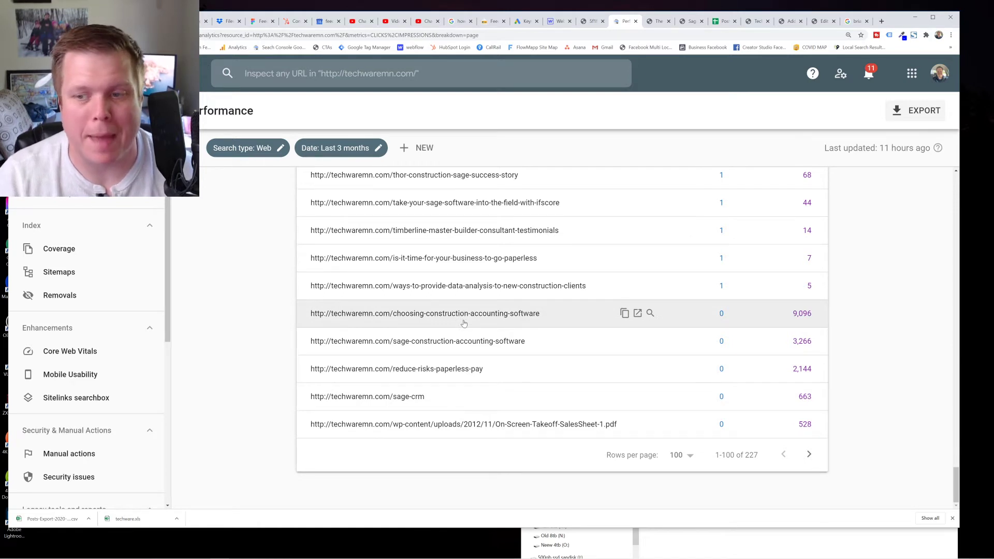
View the live Choosing a Construction Accounting Software in 2018 page, then return to Performance
{"action": "left_click", "coordinate": [639, 314]}
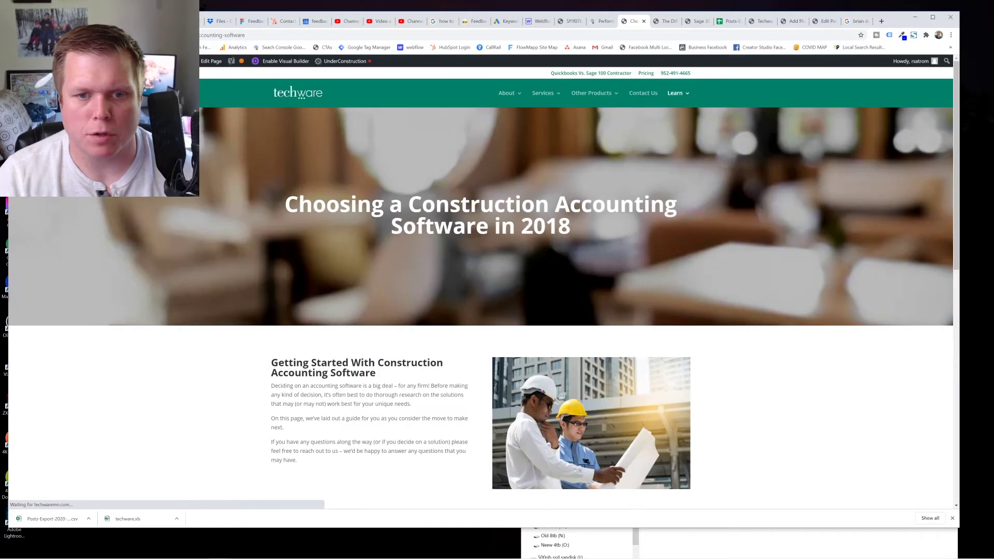
{"action": "scroll", "coordinate": [400, 226], "scroll_direction": "down", "scroll_amount": 1}
{"action": "scroll", "coordinate": [399, 226], "scroll_direction": "down", "scroll_amount": 1}
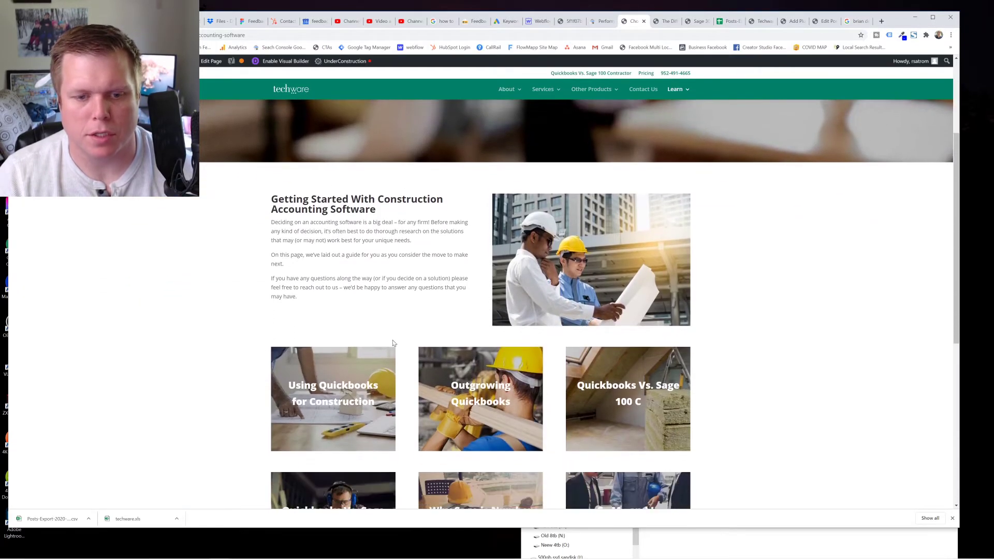
{"action": "scroll", "coordinate": [233, 321], "scroll_direction": "down", "scroll_amount": 1}
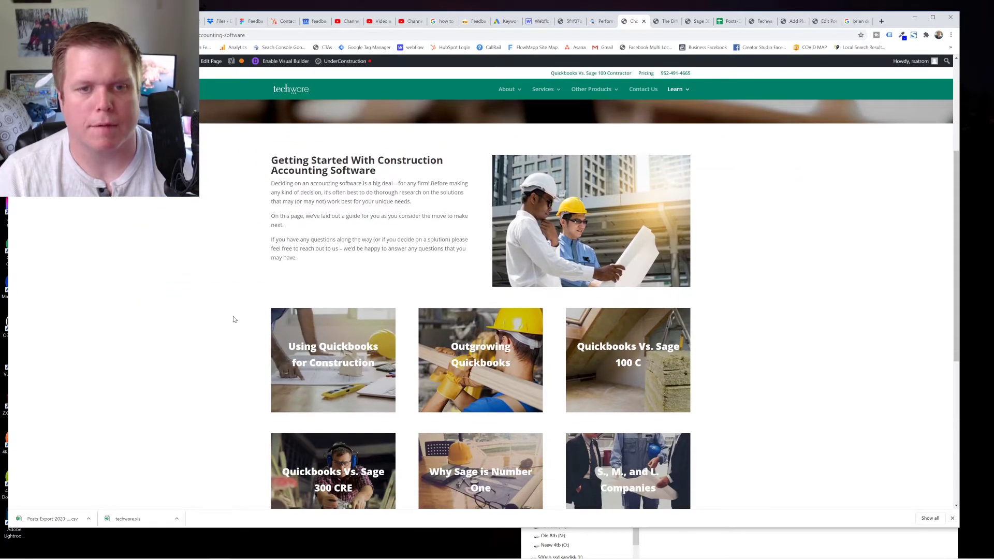
{"action": "scroll", "coordinate": [233, 316], "scroll_direction": "down", "scroll_amount": 5}
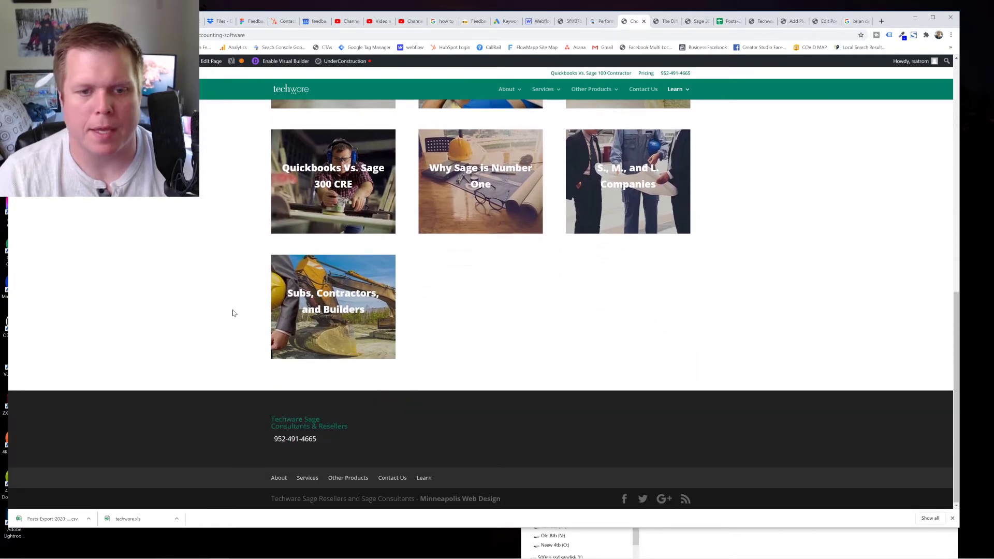
{"action": "key", "text": "Home"}
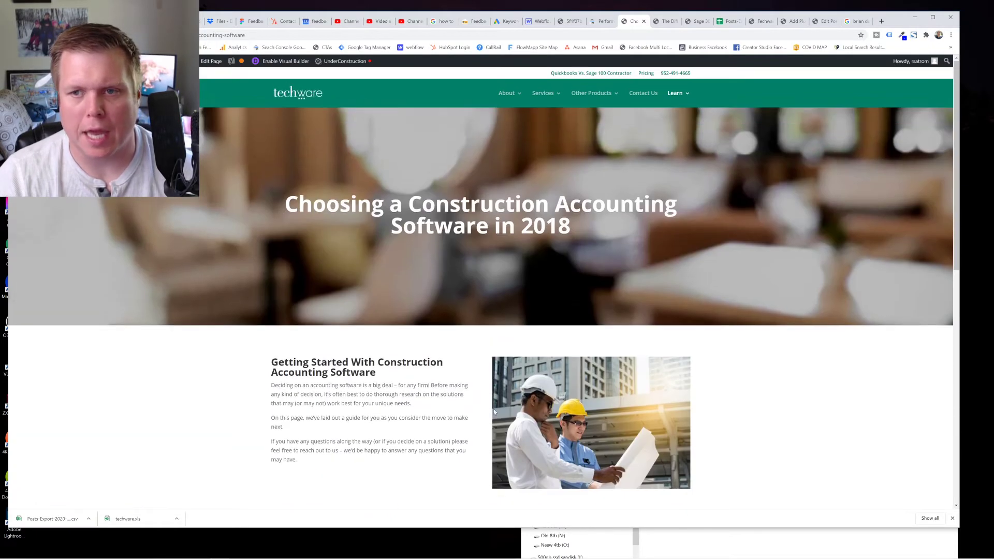
{"action": "left_click", "coordinate": [605, 21]}
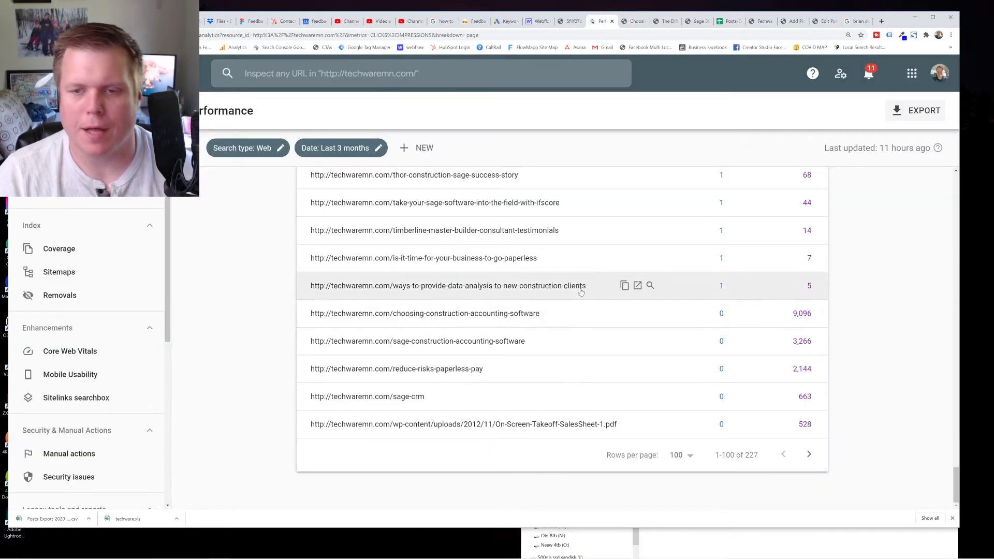
Export the Performance report to Google Sheets as Performance-on-Search-2020-08-18
{"action": "scroll", "coordinate": [549, 323], "scroll_direction": "up", "scroll_amount": 3}
{"action": "scroll", "coordinate": [549, 323], "scroll_direction": "up", "scroll_amount": 10}
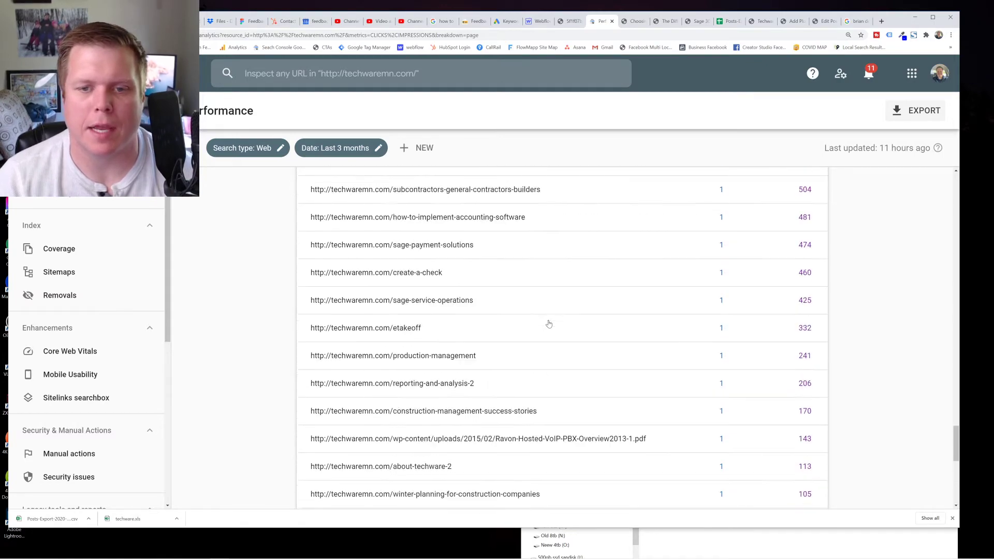
{"action": "scroll", "coordinate": [549, 324], "scroll_direction": "up", "scroll_amount": 6}
{"action": "scroll", "coordinate": [549, 323], "scroll_direction": "up", "scroll_amount": 5}
{"action": "scroll", "coordinate": [549, 324], "scroll_direction": "up", "scroll_amount": 10}
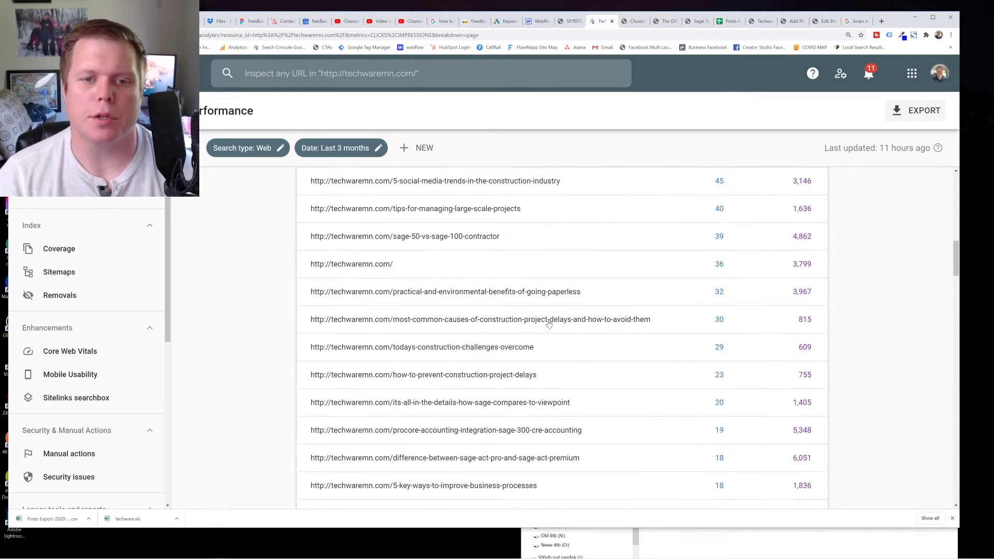
{"action": "scroll", "coordinate": [554, 342], "scroll_direction": "down", "scroll_amount": 15}
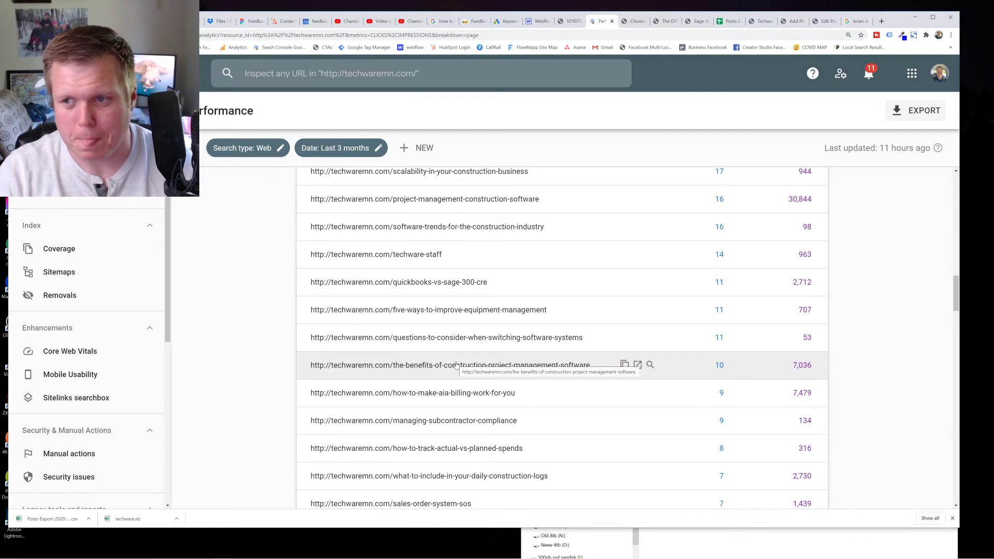
{"action": "left_click", "coordinate": [916, 112]}
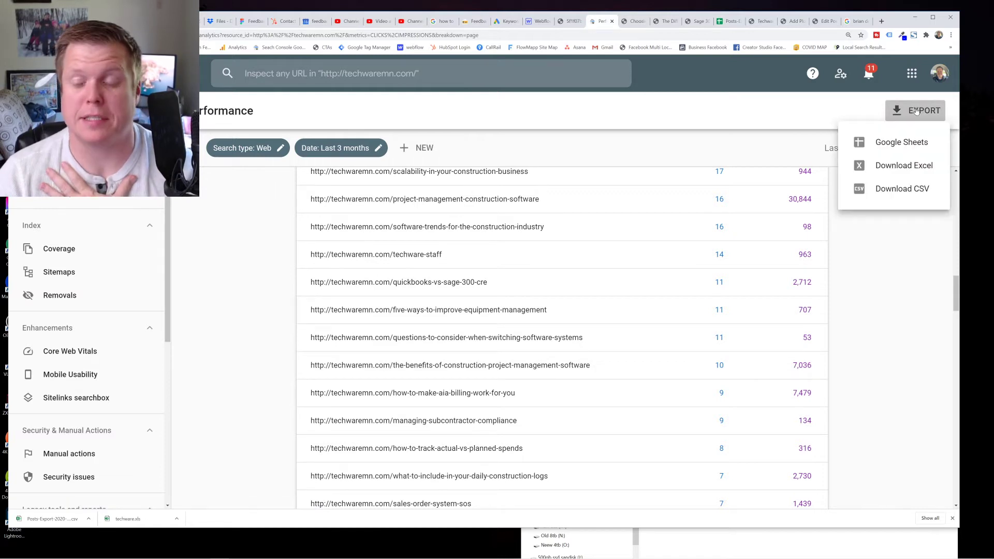
{"action": "left_click", "coordinate": [893, 150]}
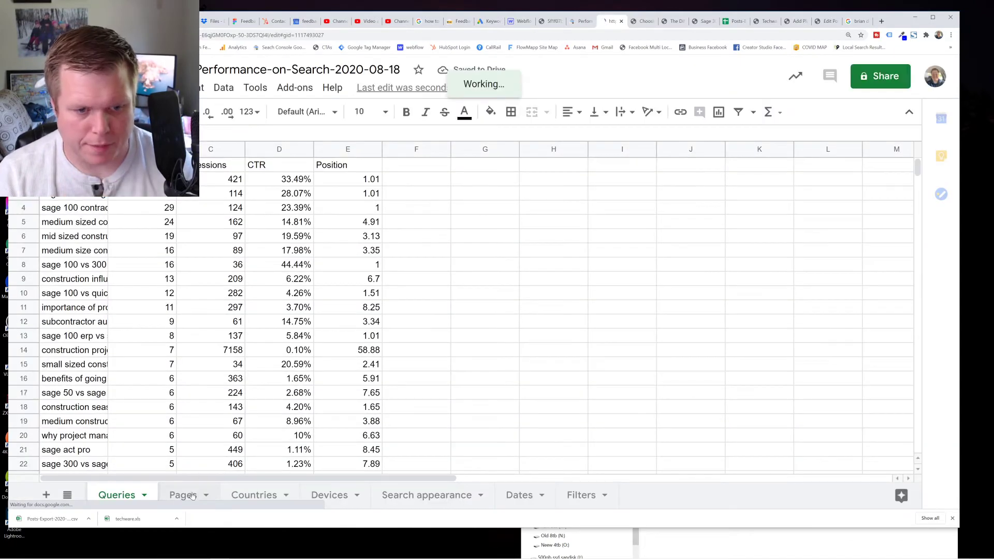
On the Pages sheet, widen column A so full URLs are readable
{"action": "left_click", "coordinate": [196, 495]}
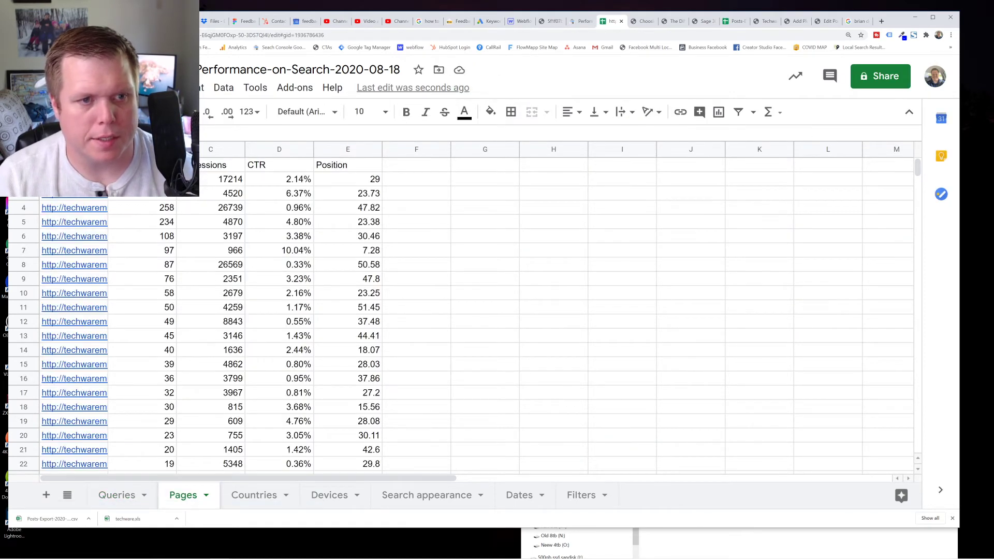
{"action": "left_click_drag", "start_coordinate": [109, 150], "coordinate": [257, 150]}
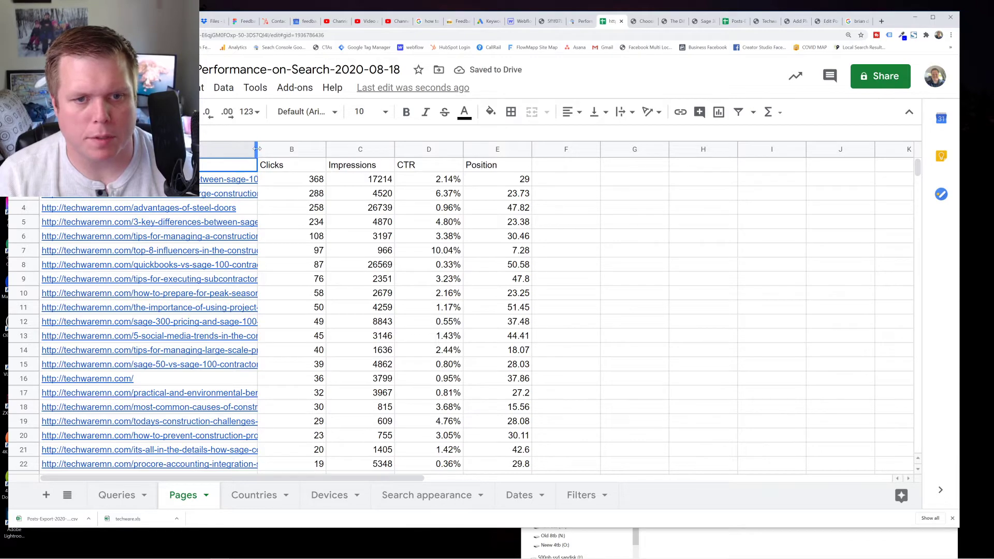
{"action": "left_click_drag", "start_coordinate": [256, 149], "coordinate": [351, 149]}
Select cells to check click and impression values, including 7036 and 26569 impressions
{"action": "scroll", "coordinate": [445, 217], "scroll_direction": "down", "scroll_amount": 9}
{"action": "scroll", "coordinate": [453, 358], "scroll_direction": "down", "scroll_amount": 7}
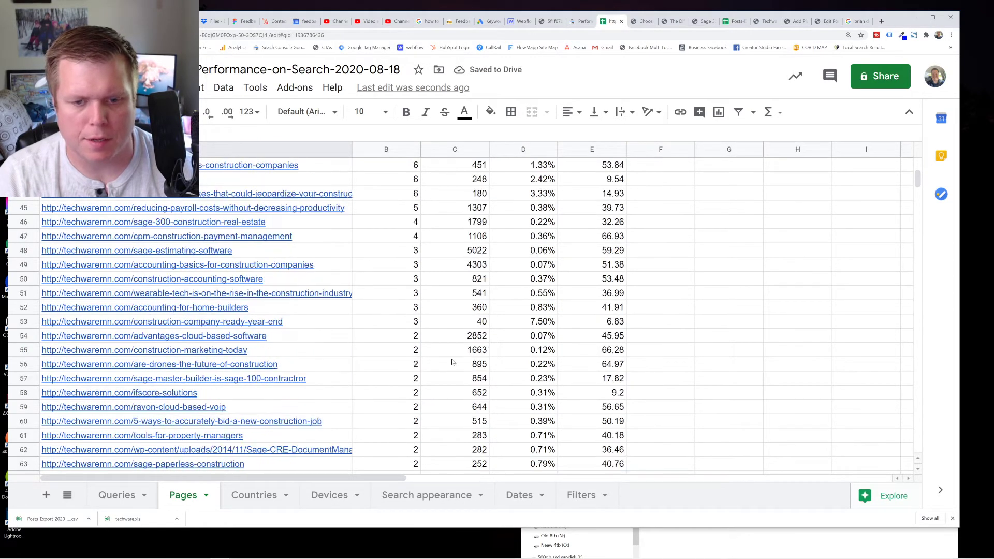
{"action": "left_click_drag", "start_coordinate": [419, 409], "coordinate": [104, 103]}
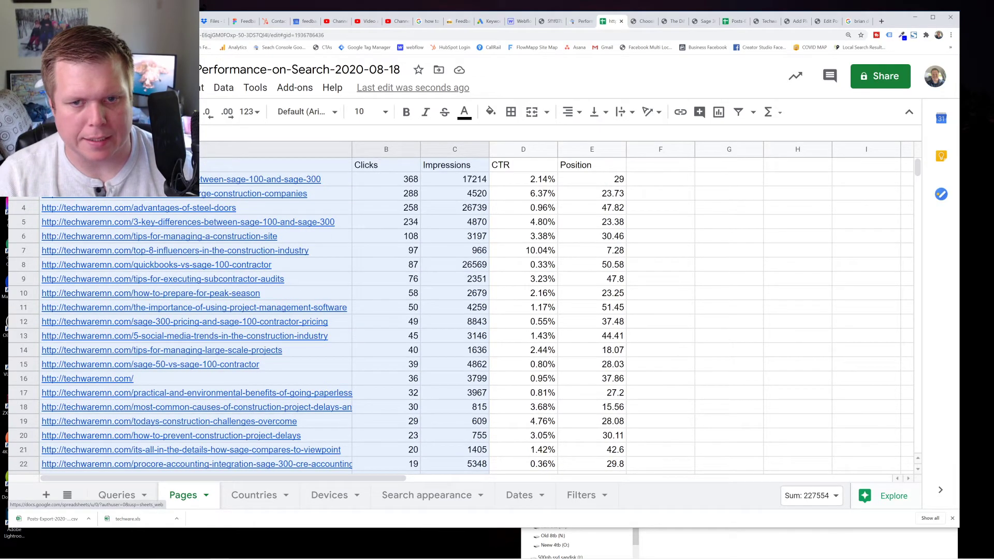
{"action": "left_click", "coordinate": [395, 248]}
{"action": "scroll", "coordinate": [454, 390], "scroll_direction": "down", "scroll_amount": 4}
{"action": "left_click", "coordinate": [436, 409]}
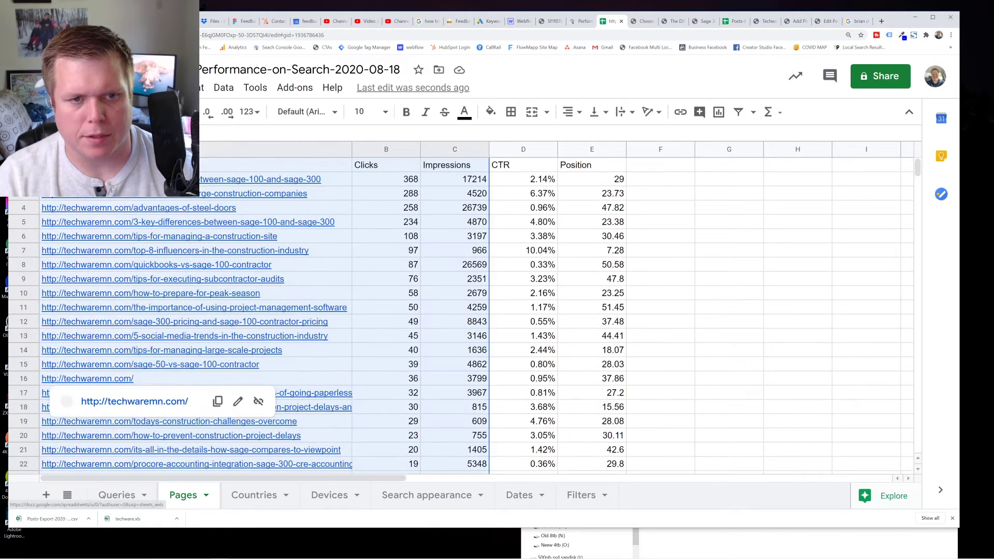
{"action": "left_click", "coordinate": [465, 265]}
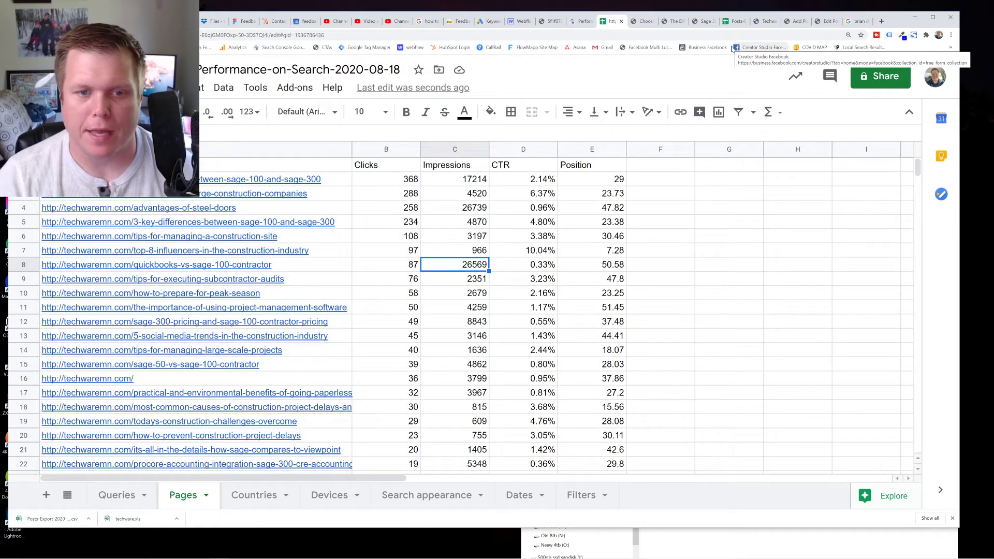
Load the WordPress admin dashboard, glance at Webflow, then return to Search Console's top pages
{"action": "left_click", "coordinate": [642, 22]}
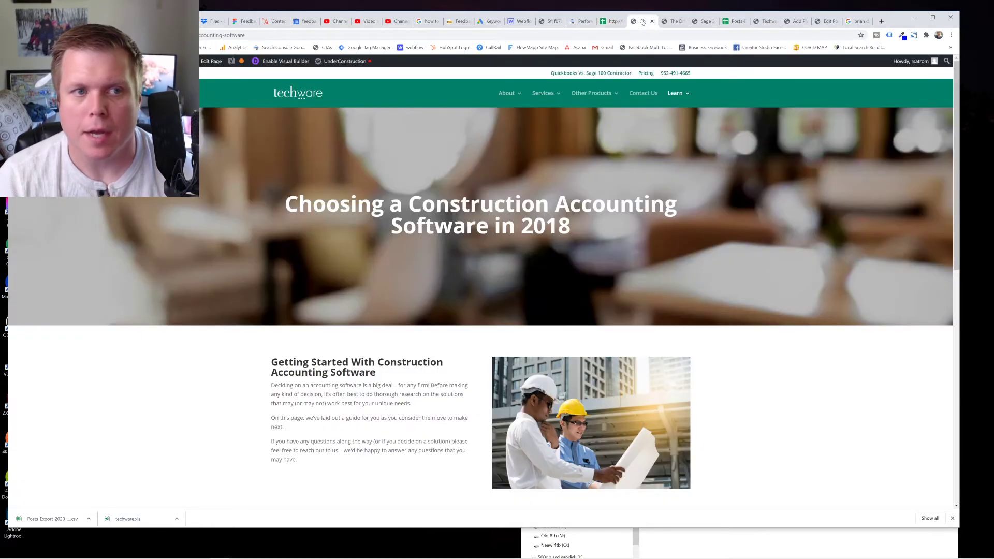
{"action": "left_click", "coordinate": [52, 61]}
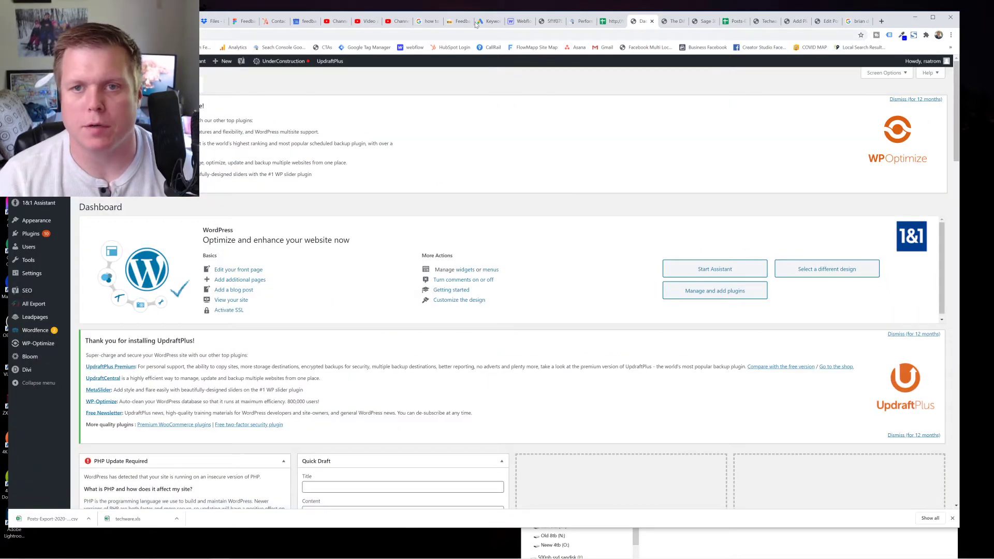
{"action": "left_click", "coordinate": [522, 21]}
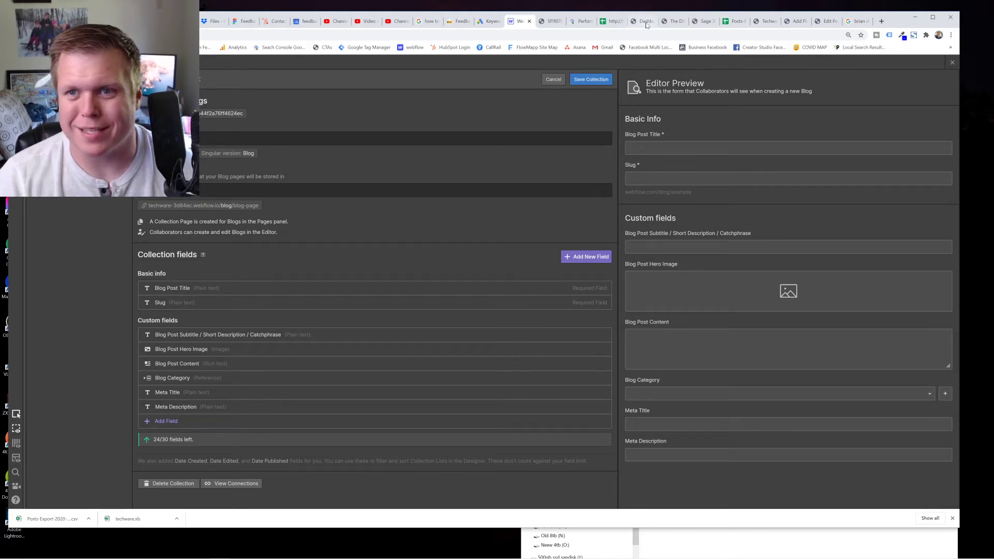
{"action": "left_click", "coordinate": [643, 21]}
{"action": "left_click_drag", "start_coordinate": [450, 100], "coordinate": [645, 54]}
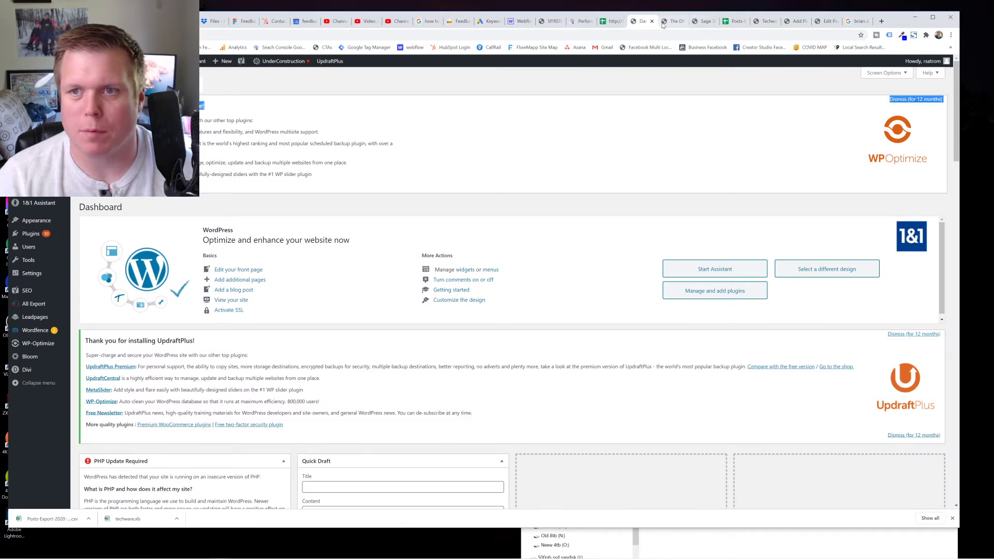
{"action": "left_click", "coordinate": [577, 23]}
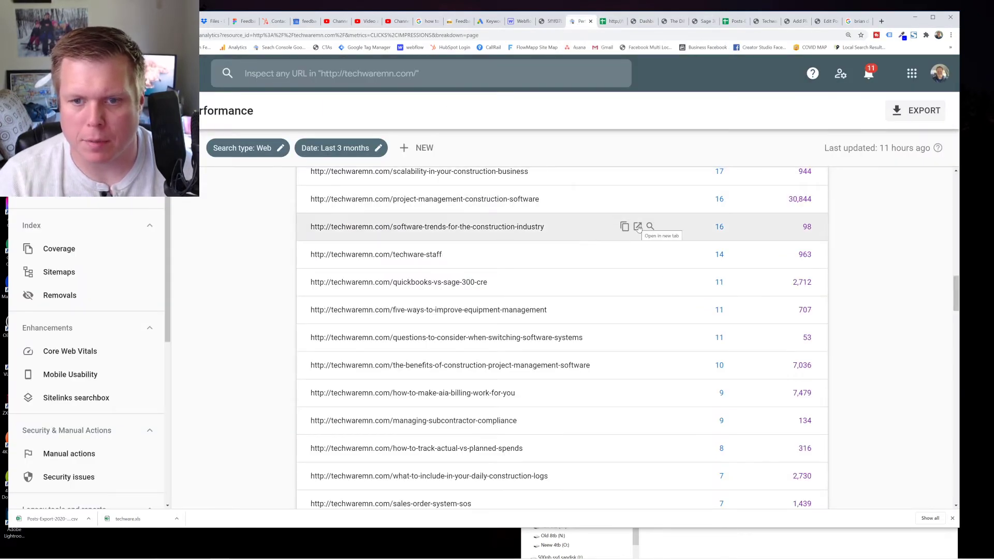
Open the Software Trends for the Construction Industry article, select its URL, and return to Webflow
{"action": "left_click", "coordinate": [638, 227]}
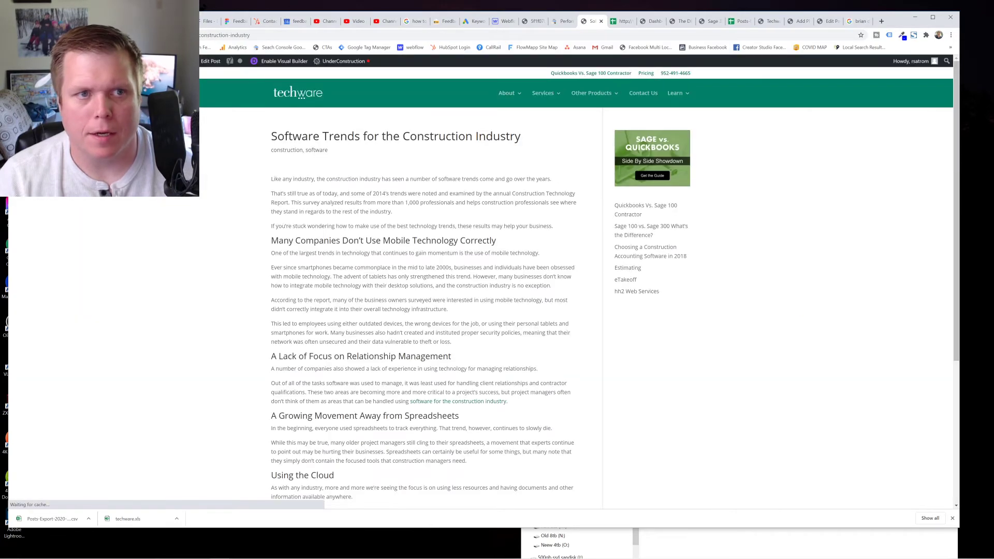
{"action": "left_click", "coordinate": [224, 35]}
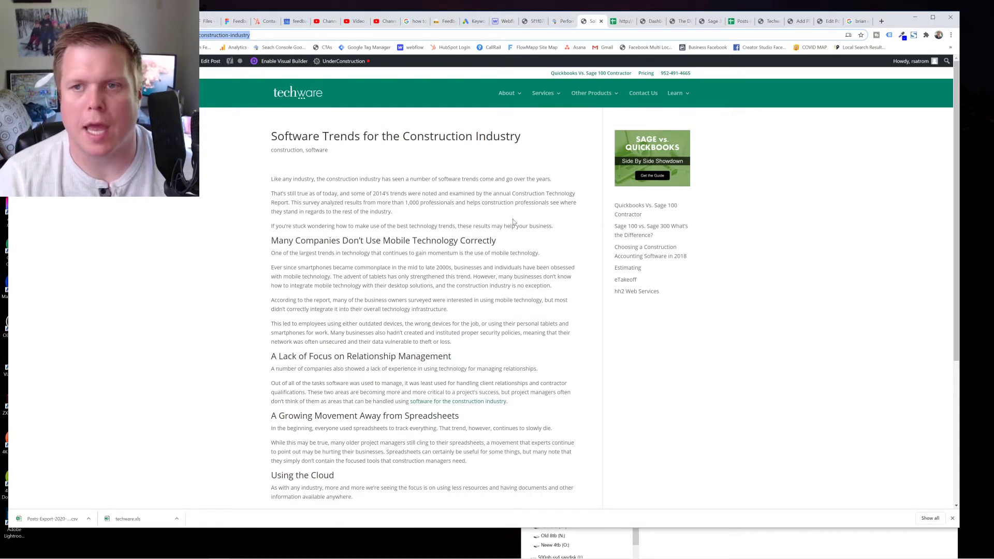
{"action": "left_click", "coordinate": [500, 22]}
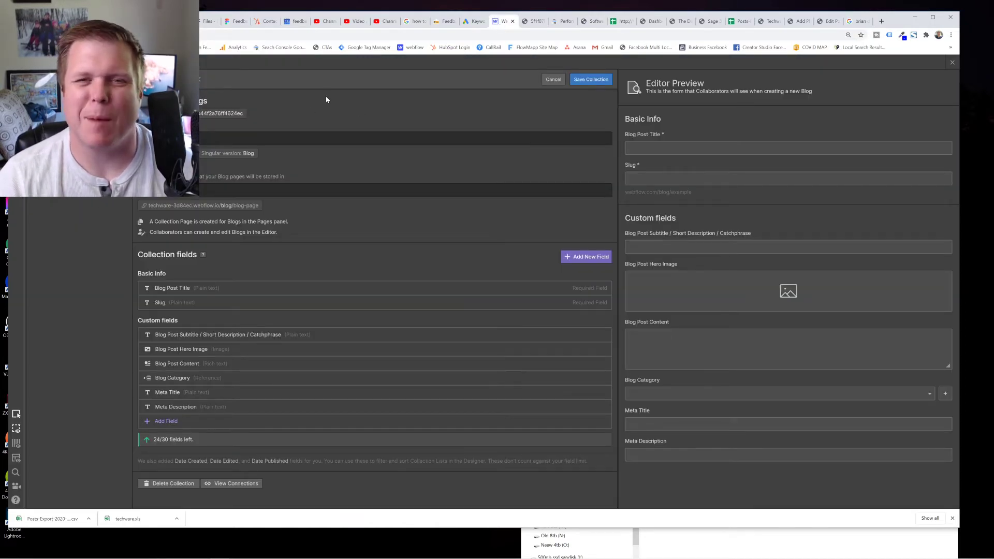
Switch to the WordPress admin and open the Plugins pages, landing on Installed Plugins
{"action": "left_click", "coordinate": [651, 22]}
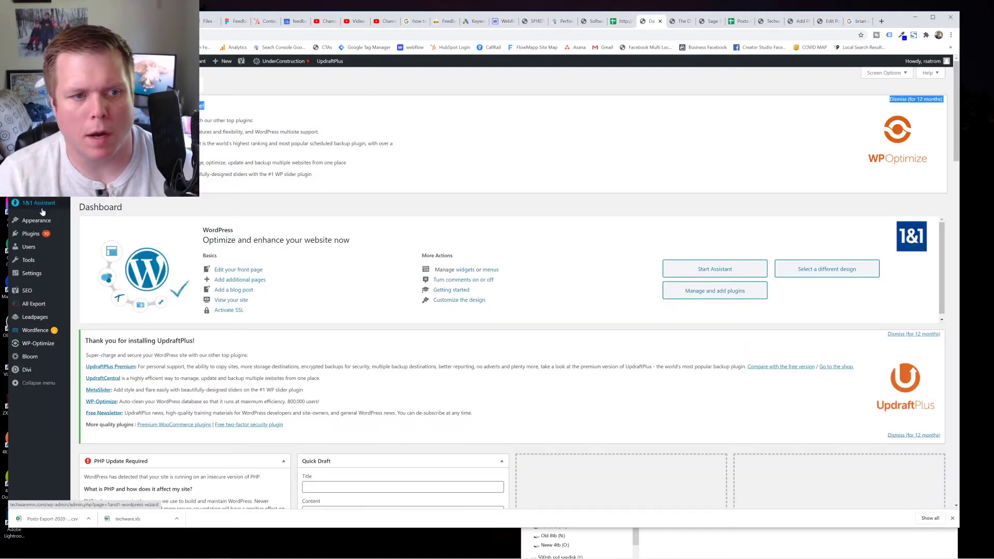
{"action": "left_click", "coordinate": [37, 236]}
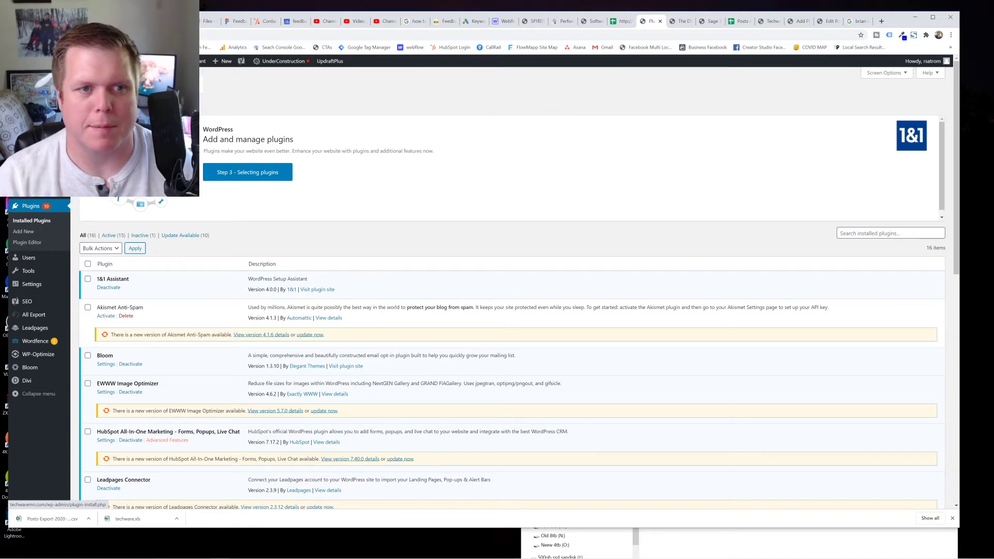
{"action": "left_click", "coordinate": [24, 231]}
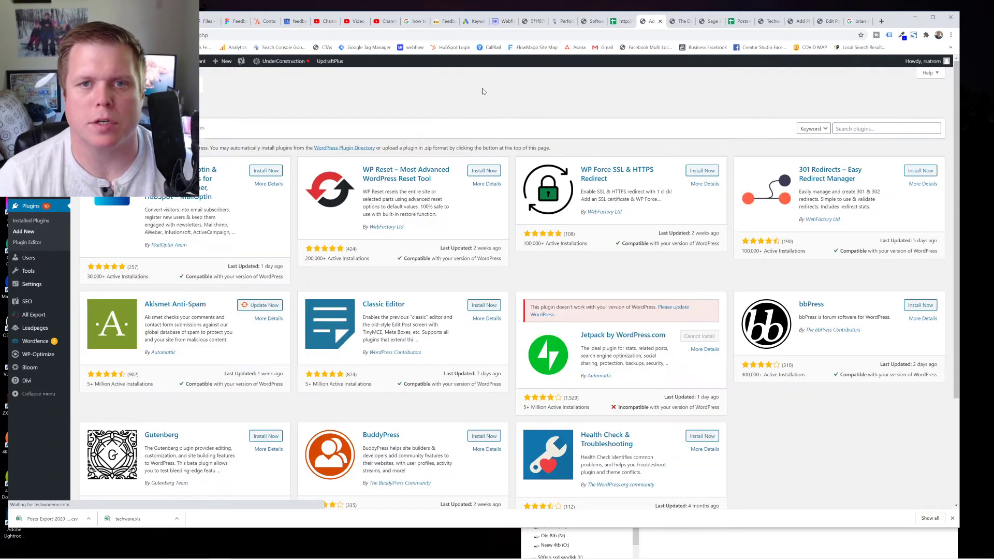
Search the plugin directory for 'export' and zoom in to confirm WP All Export is active
{"action": "left_click", "coordinate": [839, 131]}
{"action": "type", "text": "w"}
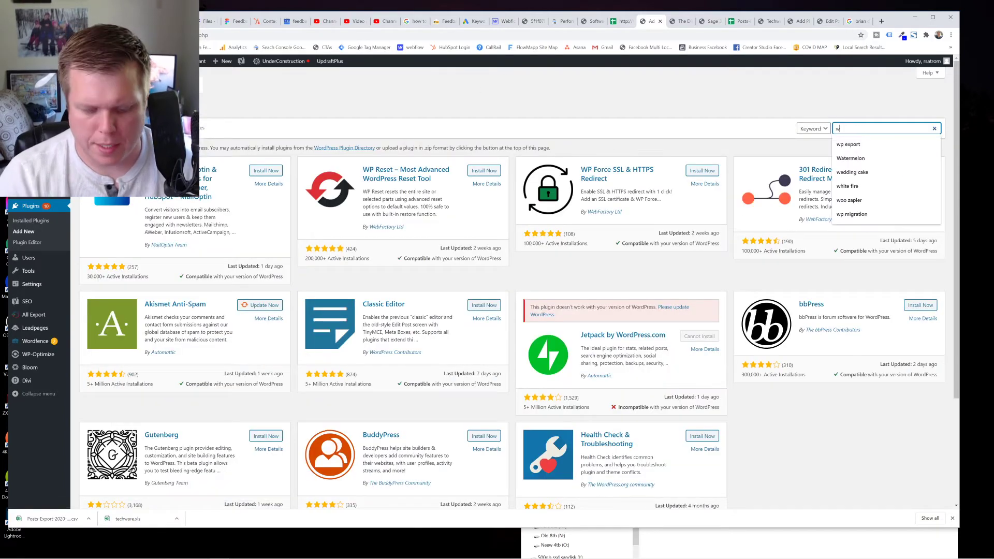
{"action": "key", "text": "BackSpace"}
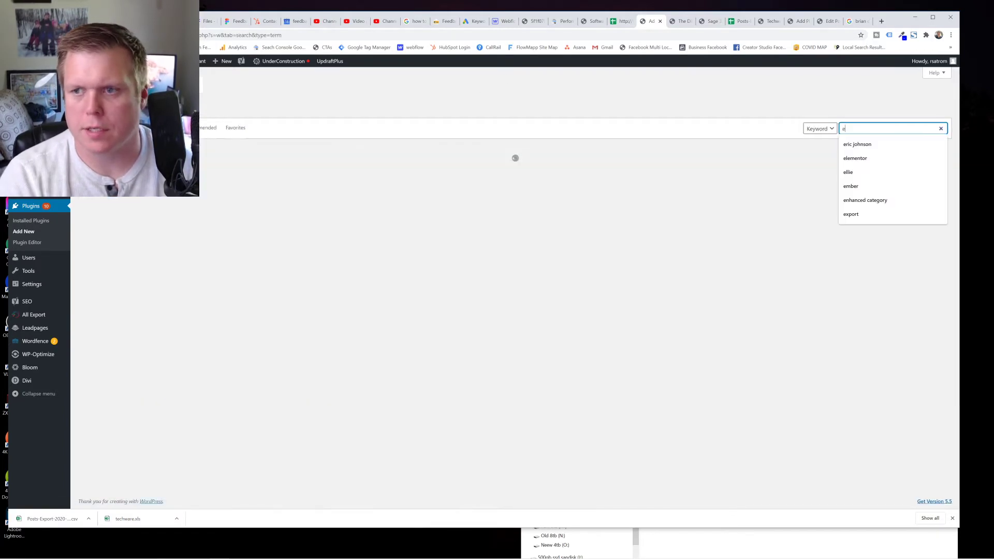
{"action": "type", "text": "export"}
{"action": "key", "text": "Return"}
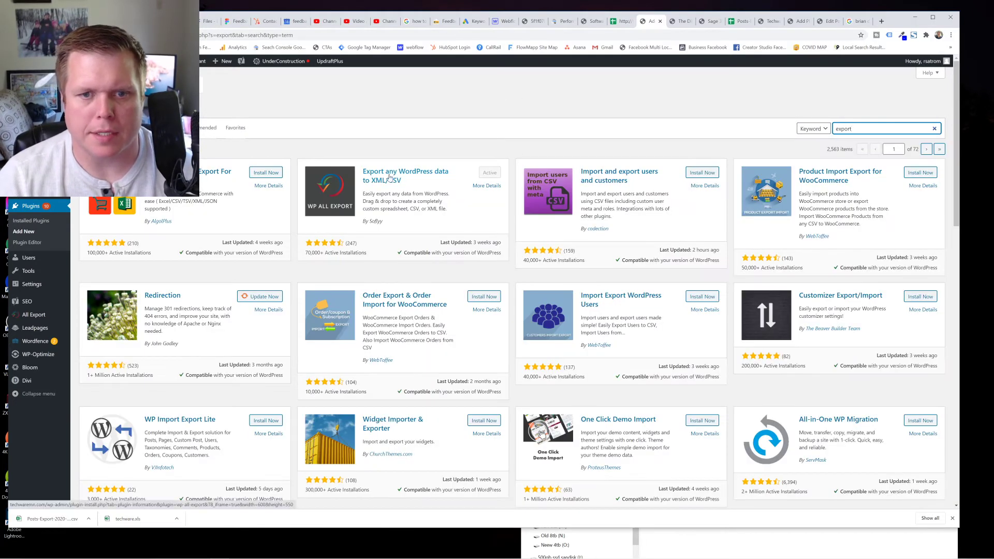
{"action": "key", "text": "ctrl+plus"}
{"action": "key", "text": "ctrl+plus"}
{"action": "key", "text": "ctrl+plus"}
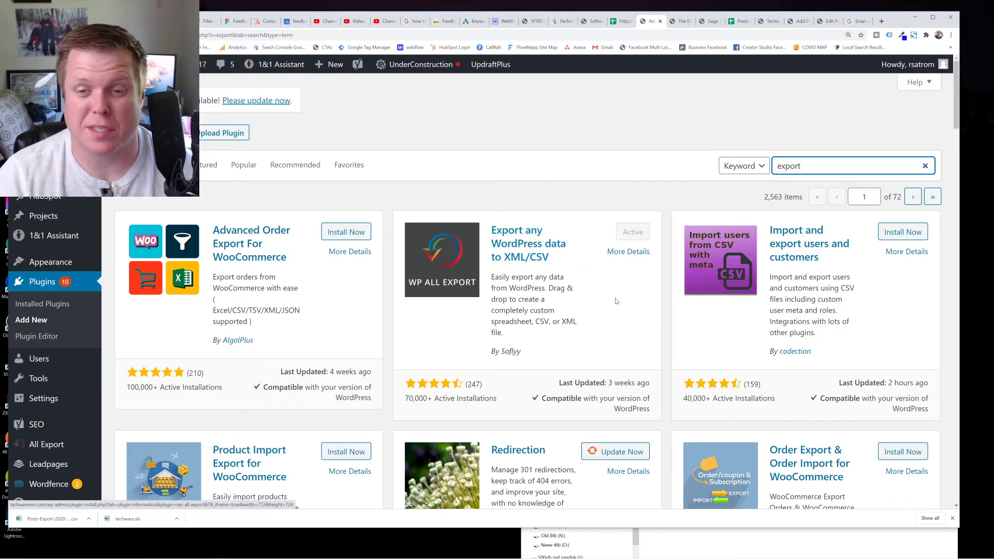
{"action": "scroll", "coordinate": [590, 306], "scroll_direction": "down", "scroll_amount": 1}
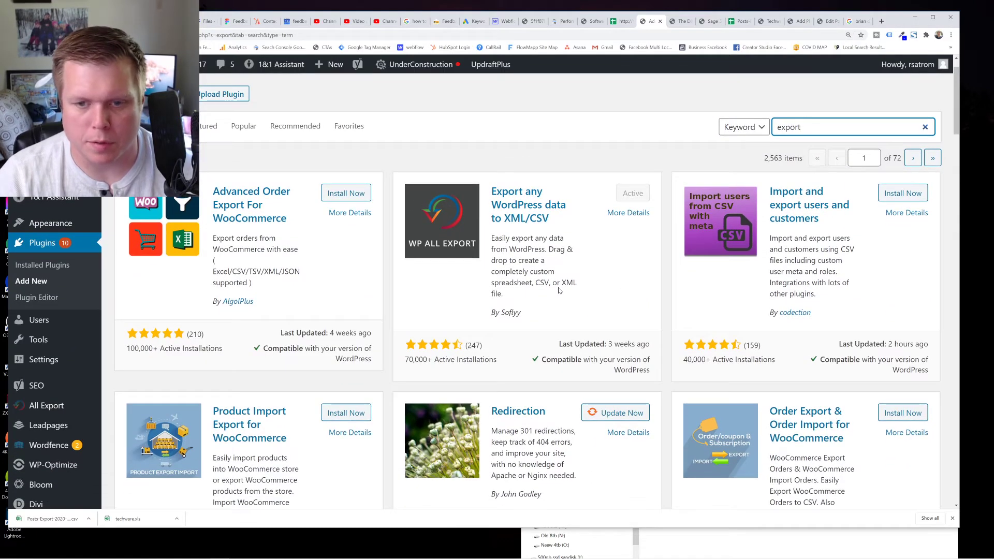
{"action": "key", "text": "super+Tab"}
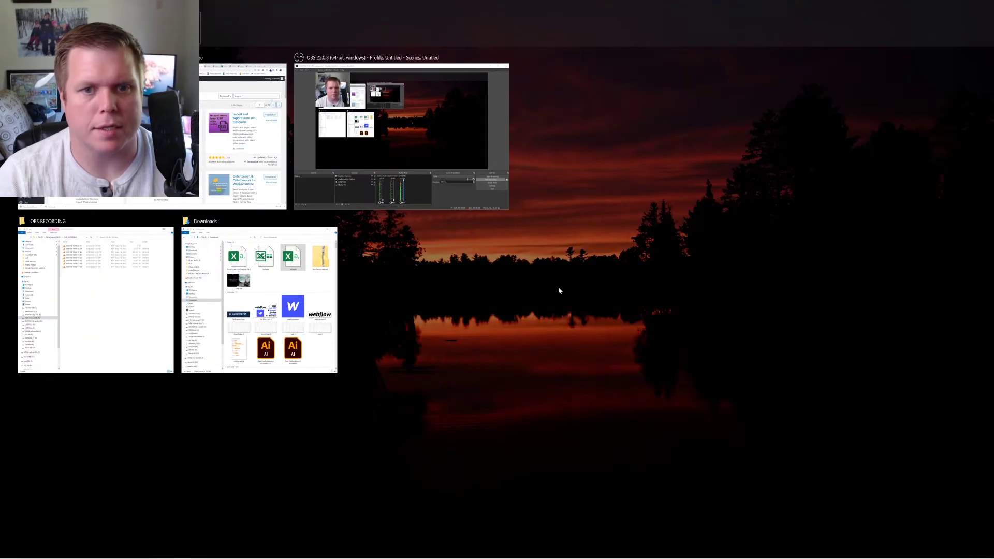
{"action": "key", "text": "Escape"}
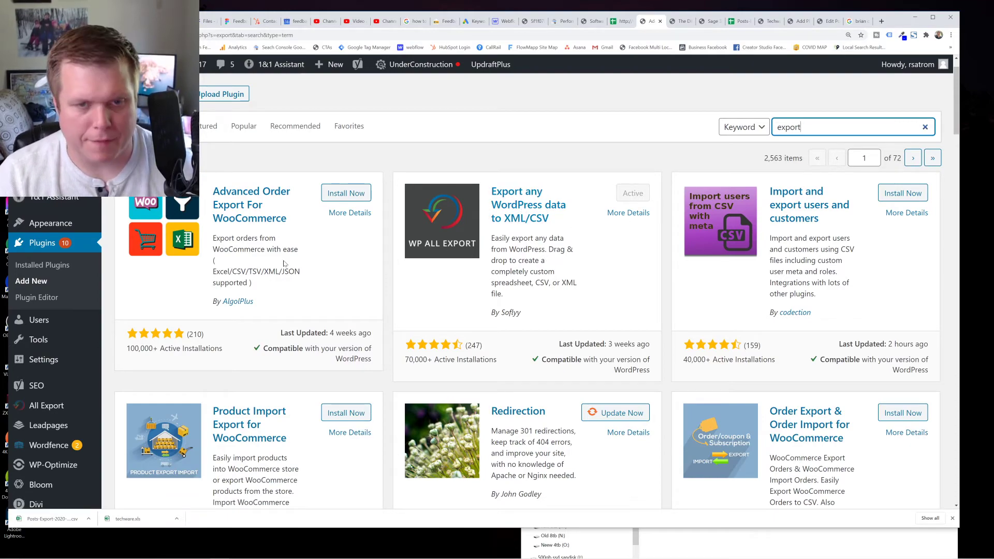
{"action": "key", "text": "ctrl+0"}
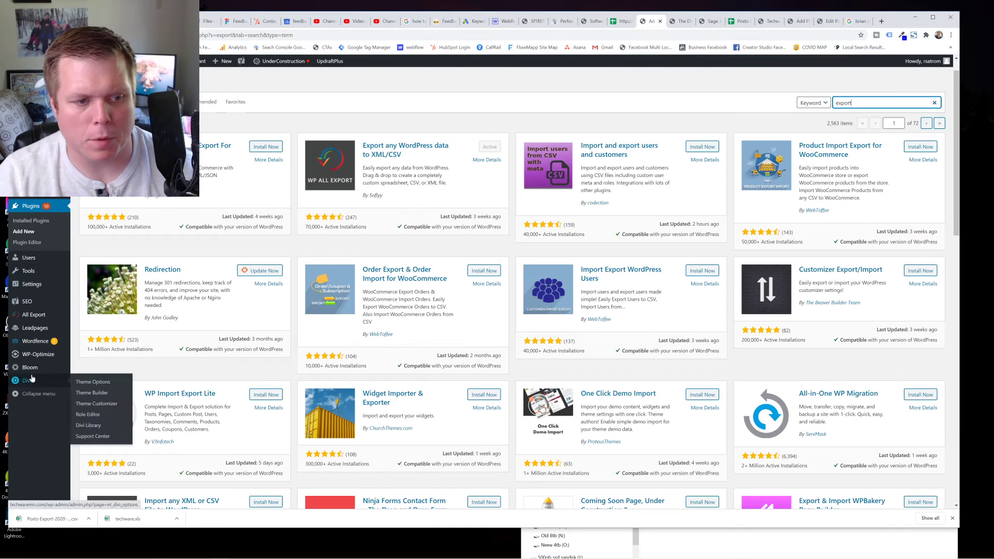
Start a new All Export export with Posts chosen as the post type
{"action": "left_click", "coordinate": [34, 318]}
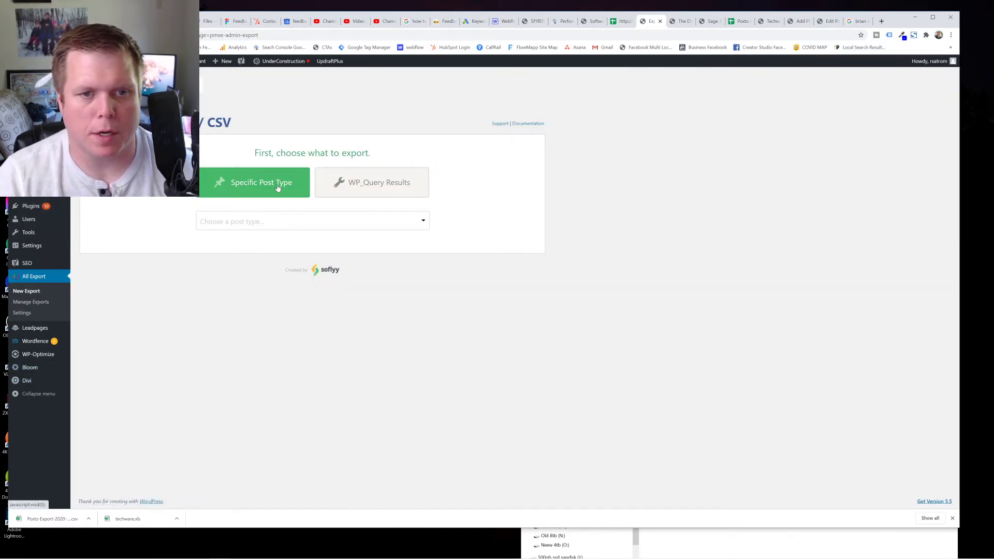
{"action": "left_click", "coordinate": [262, 220]}
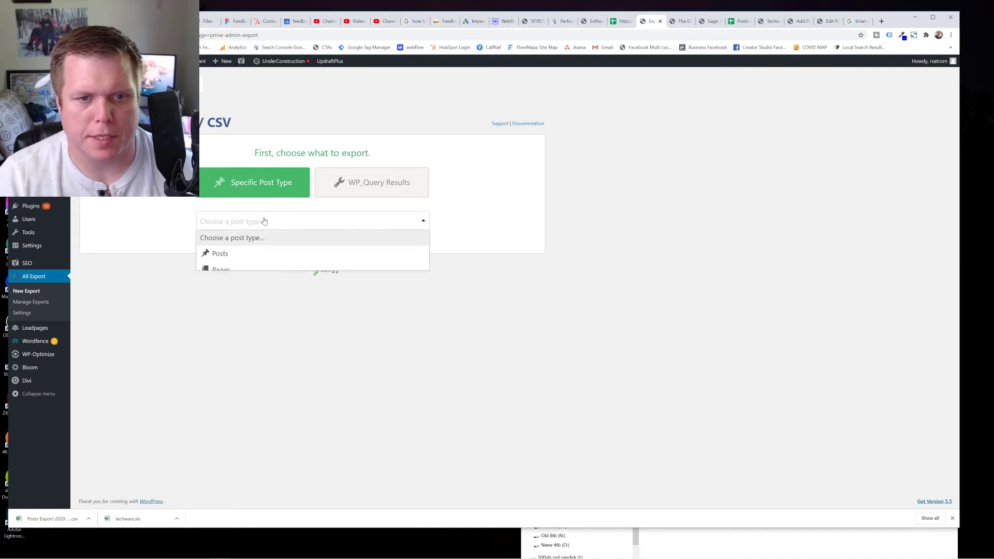
{"action": "left_click", "coordinate": [241, 262]}
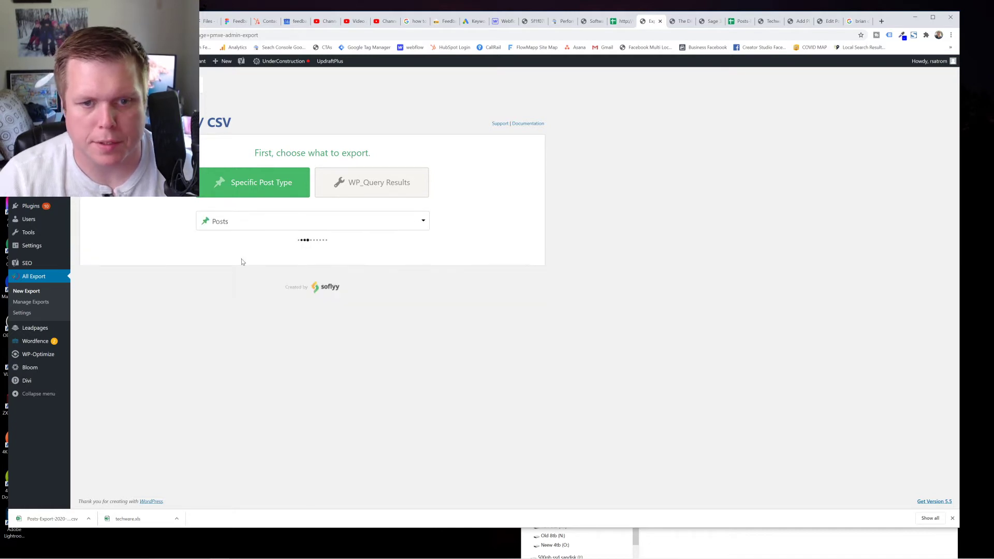
{"action": "left_click", "coordinate": [251, 222]}
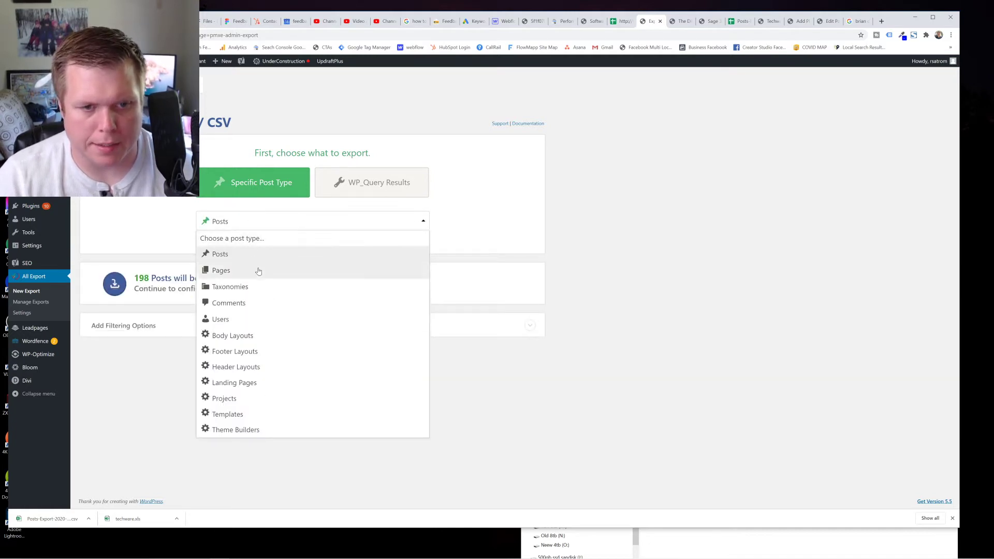
{"action": "left_click", "coordinate": [141, 209]}
Review the pending and all-posts lists (172 posts), then open All Export's New Export page
{"action": "left_click_drag", "start_coordinate": [136, 274], "coordinate": [253, 291]}
{"action": "left_click", "coordinate": [102, 216]}
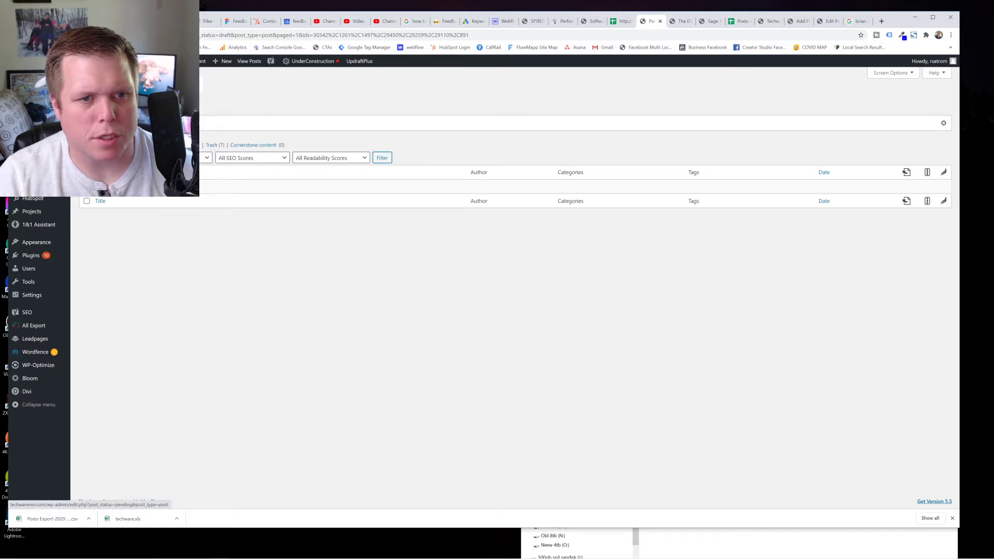
{"action": "left_click", "coordinate": [183, 145]}
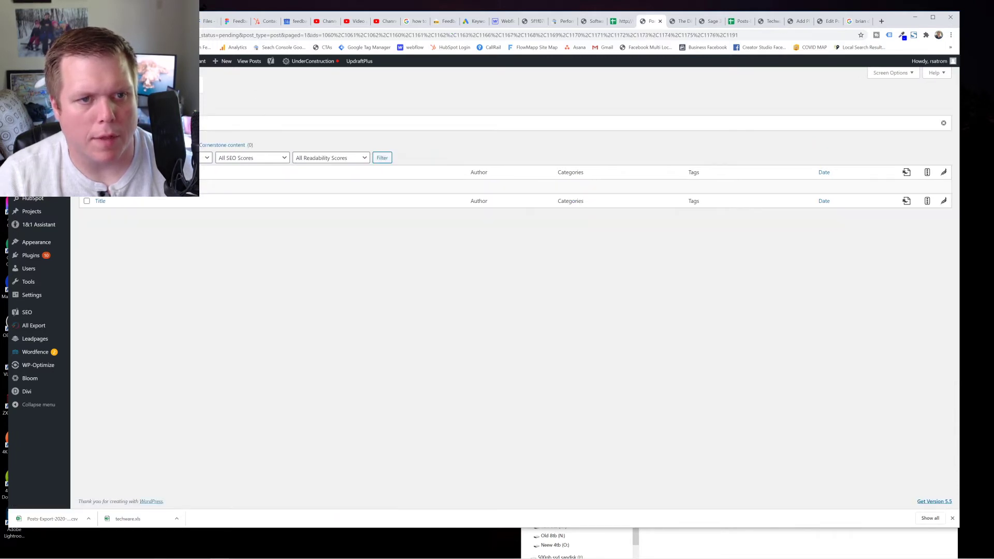
{"action": "left_click", "coordinate": [89, 145]}
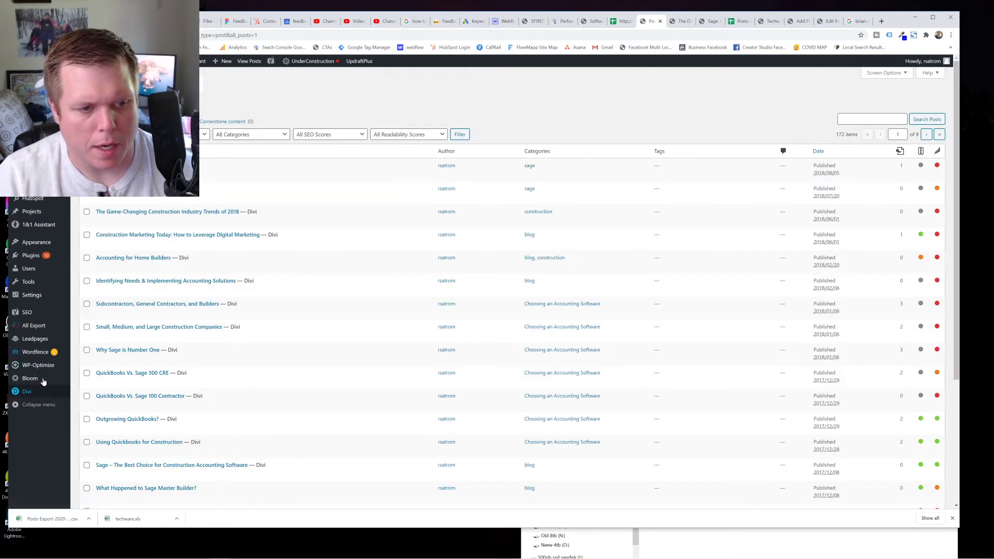
{"action": "mouse_move", "coordinate": [34, 326]}
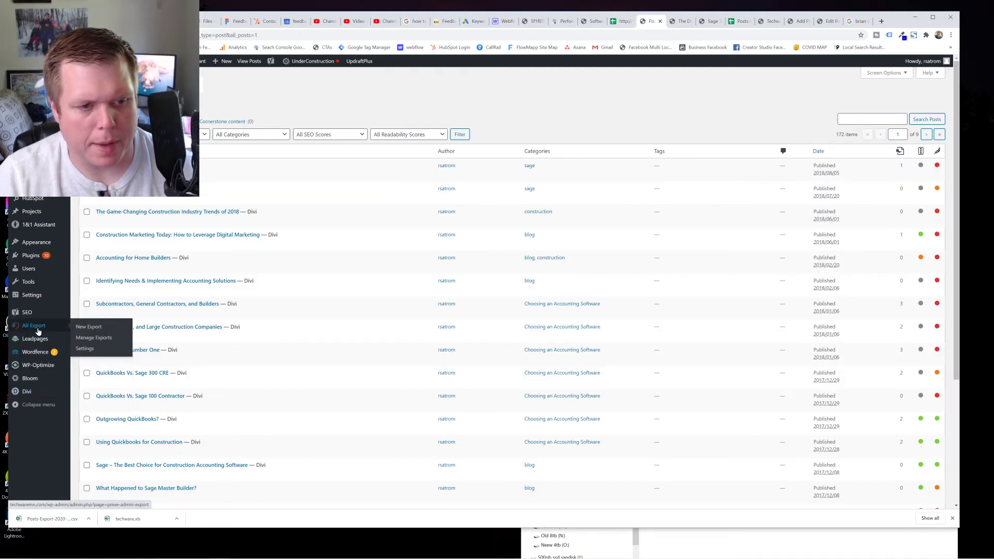
{"action": "left_click", "coordinate": [90, 329]}
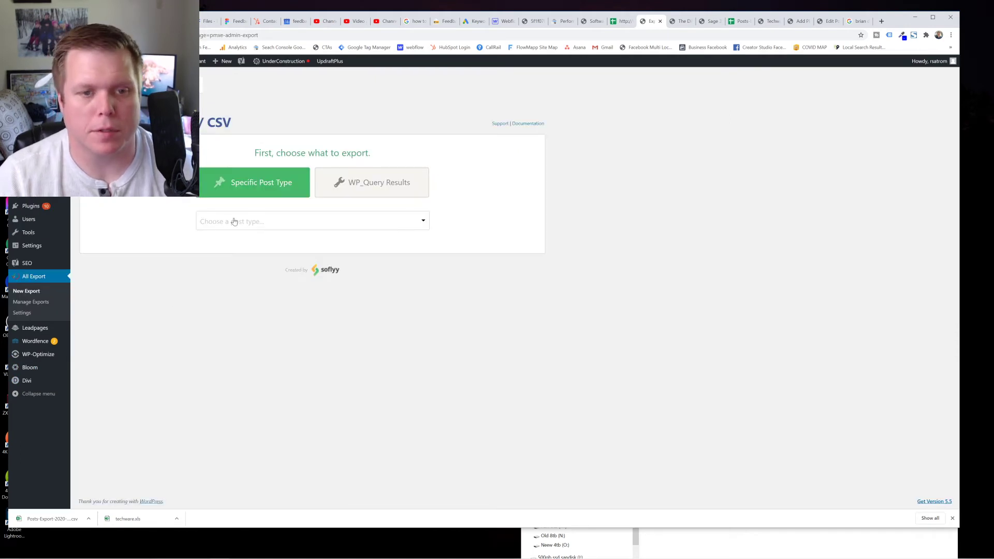
Pick Posts as the specific post type and continue to Customize Export File
{"action": "left_click", "coordinate": [232, 221]}
{"action": "left_click", "coordinate": [233, 254]}
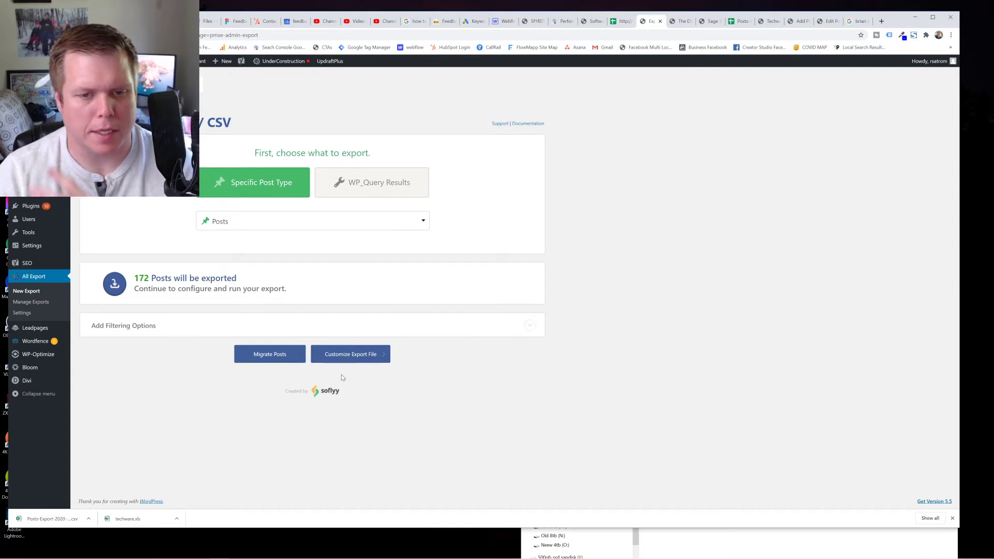
{"action": "left_click", "coordinate": [358, 359]}
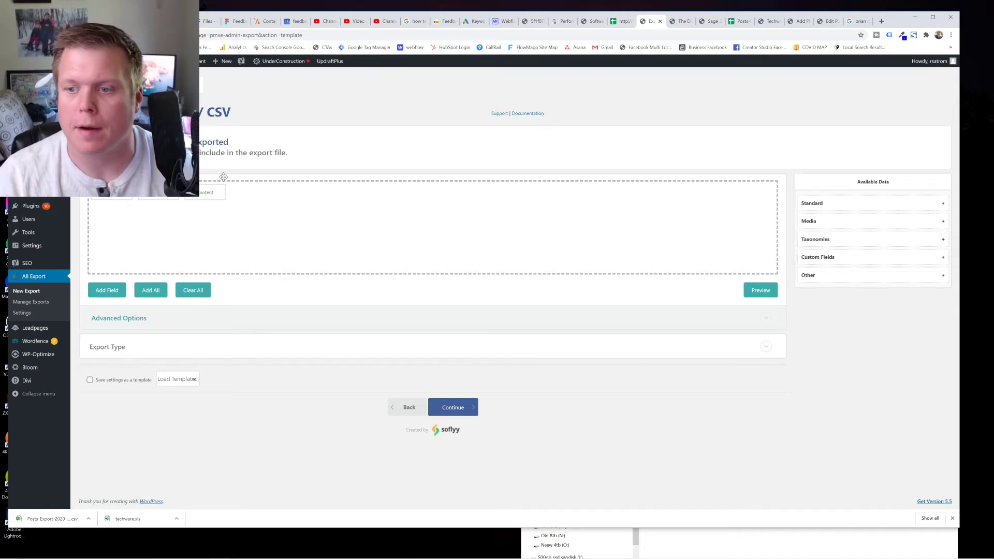
Add Slug (Other), Featured image (Media > Images) and Date (Standard) to the export columns
{"action": "left_click", "coordinate": [812, 281]}
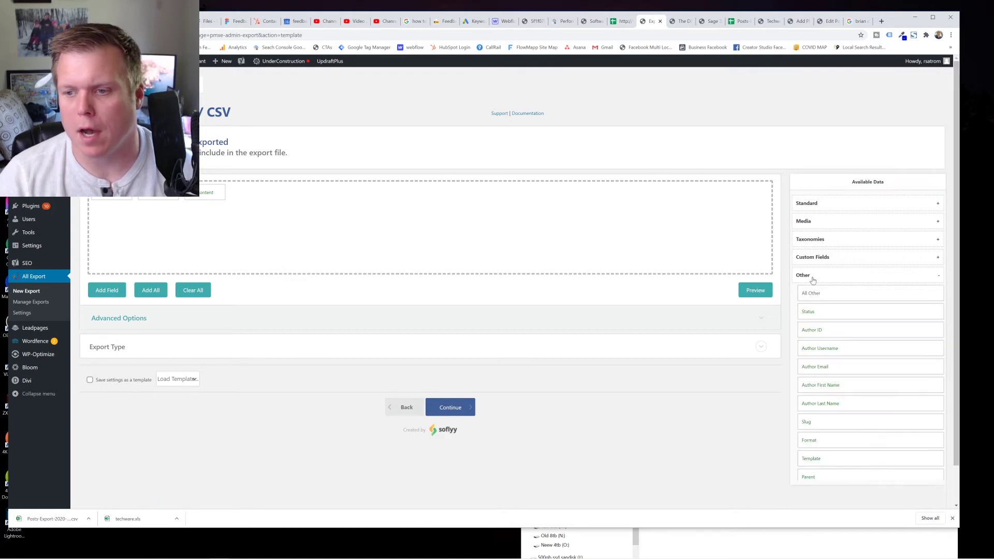
{"action": "scroll", "coordinate": [828, 358], "scroll_direction": "down", "scroll_amount": 2}
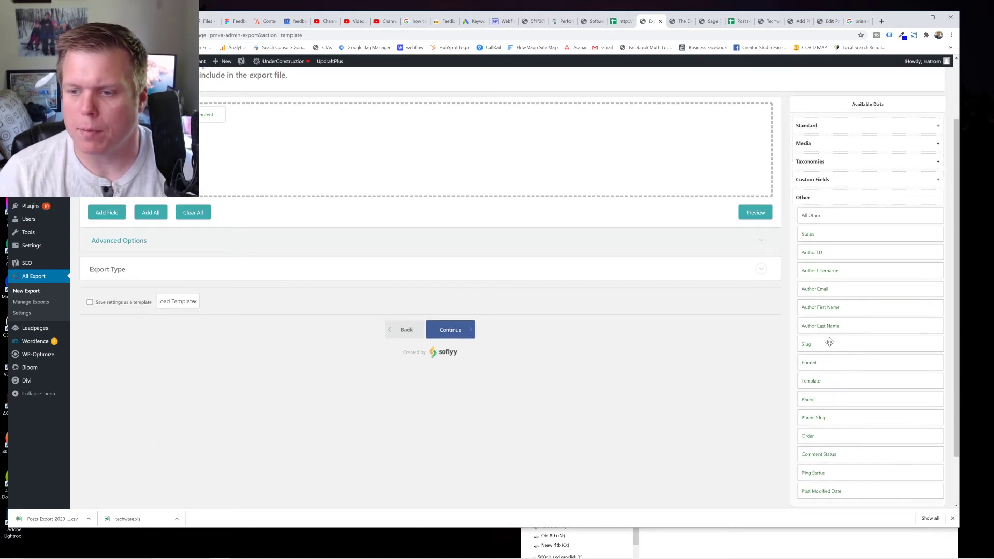
{"action": "left_click_drag", "start_coordinate": [830, 342], "coordinate": [360, 120]}
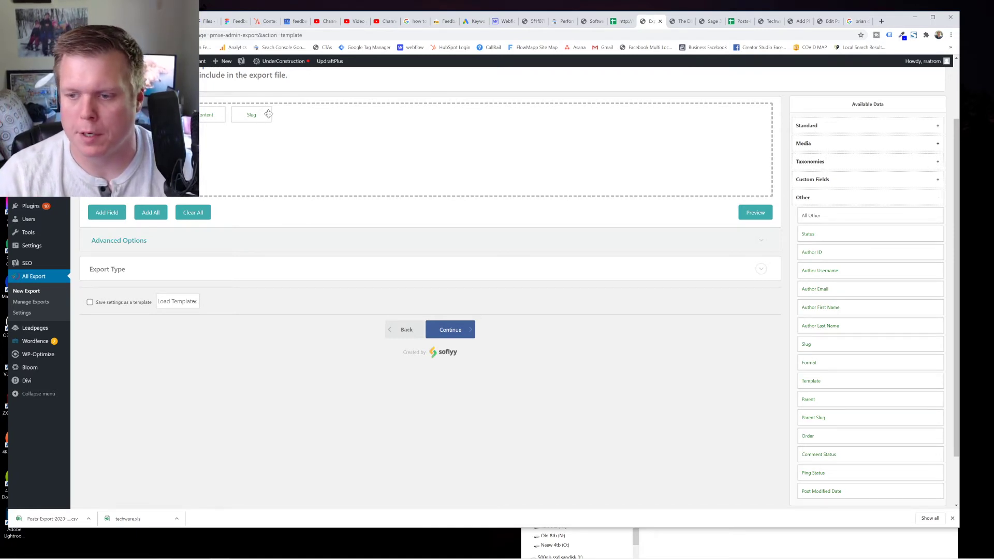
{"action": "left_click", "coordinate": [823, 202]}
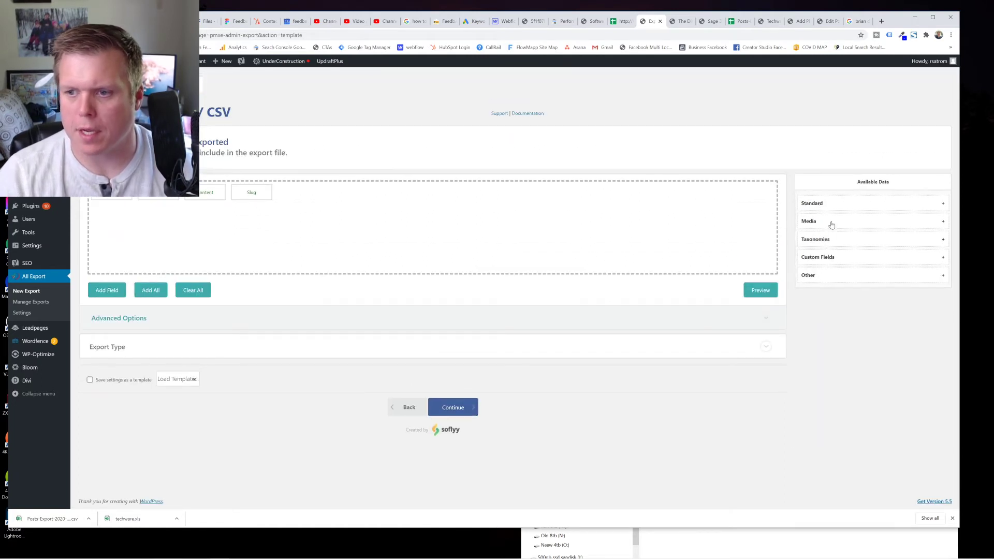
{"action": "left_click", "coordinate": [832, 224]}
{"action": "left_click", "coordinate": [840, 248]}
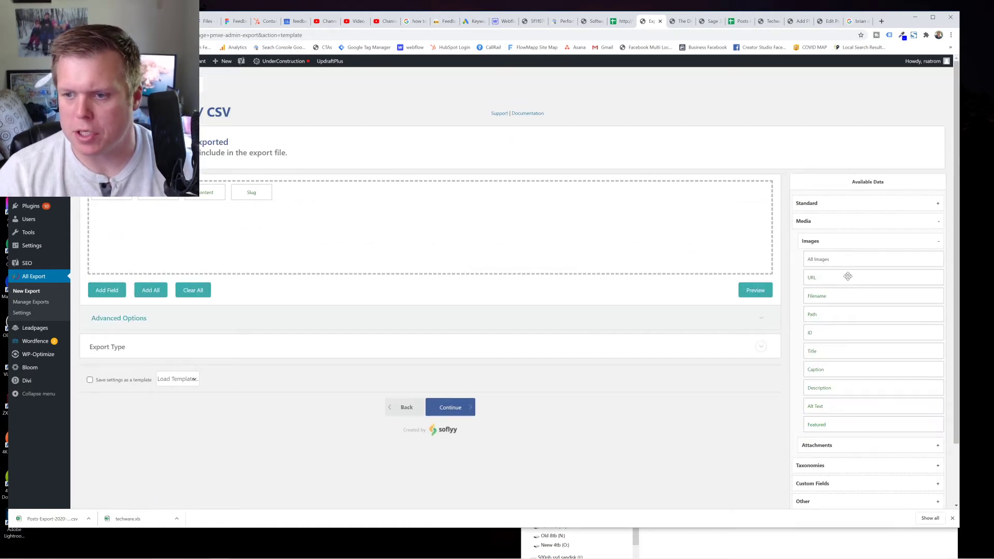
{"action": "left_click_drag", "start_coordinate": [846, 428], "coordinate": [507, 206]}
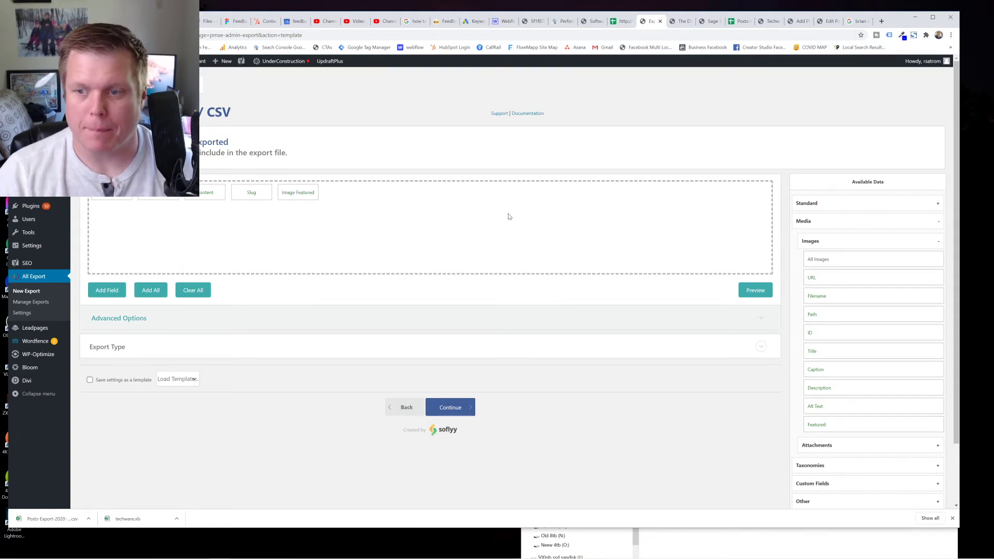
{"action": "left_click", "coordinate": [847, 242]}
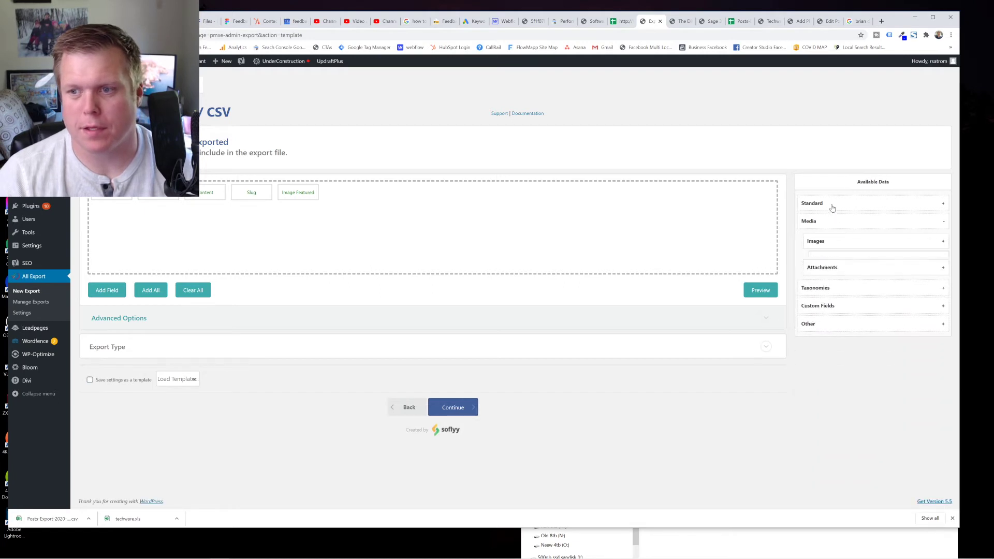
{"action": "left_click", "coordinate": [830, 204]}
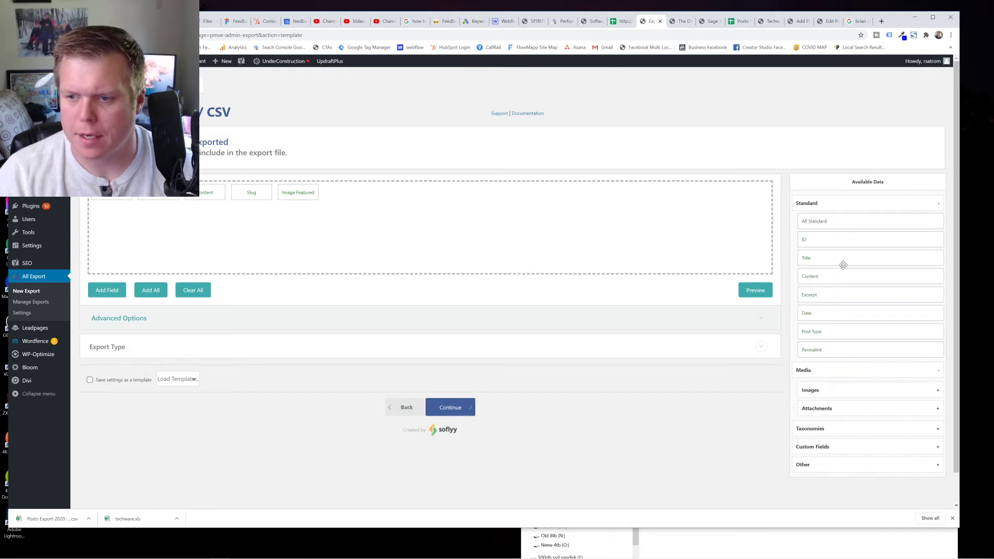
{"action": "left_click_drag", "start_coordinate": [843, 314], "coordinate": [612, 211]}
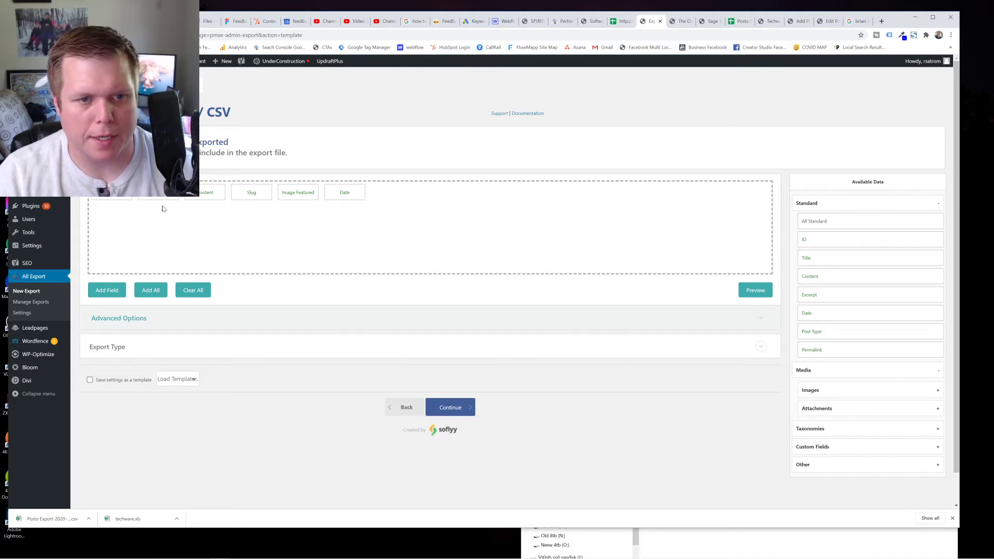
{"action": "left_click", "coordinate": [828, 204]}
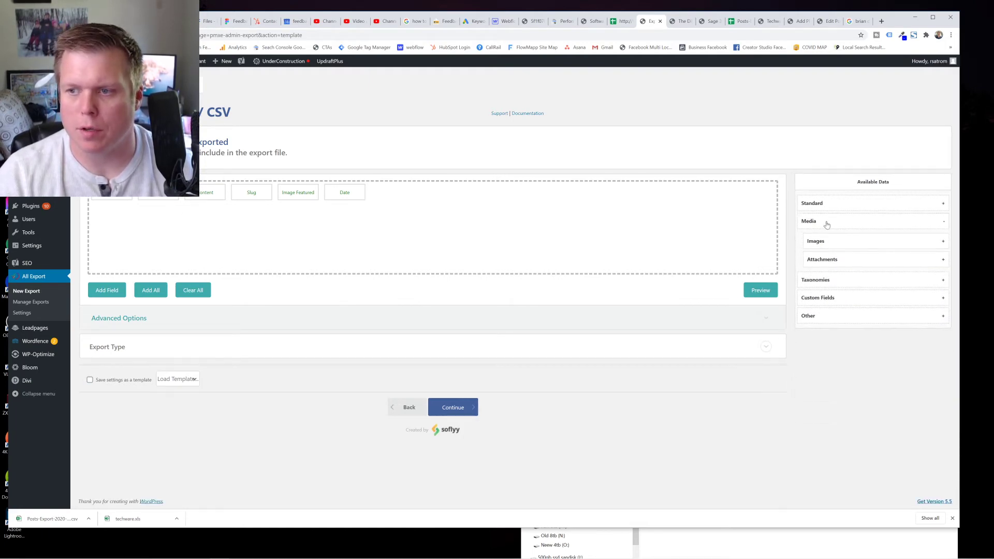
Add the _yoast_wpseo_title and _yoast_wpseo_metadesc custom fields, then continue to export settings
{"action": "left_click", "coordinate": [817, 299]}
{"action": "scroll", "coordinate": [835, 355], "scroll_direction": "down", "scroll_amount": 5}
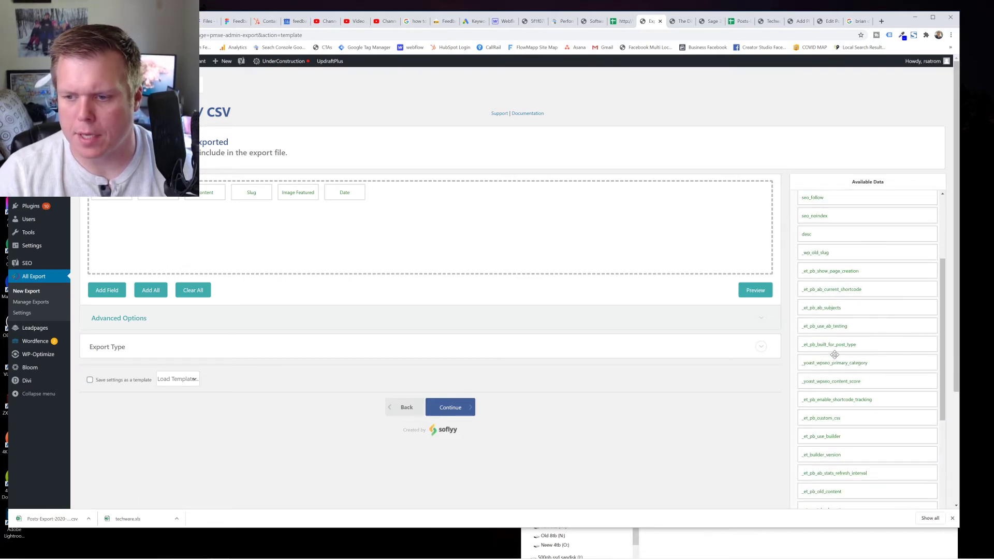
{"action": "scroll", "coordinate": [835, 355], "scroll_direction": "down", "scroll_amount": 3}
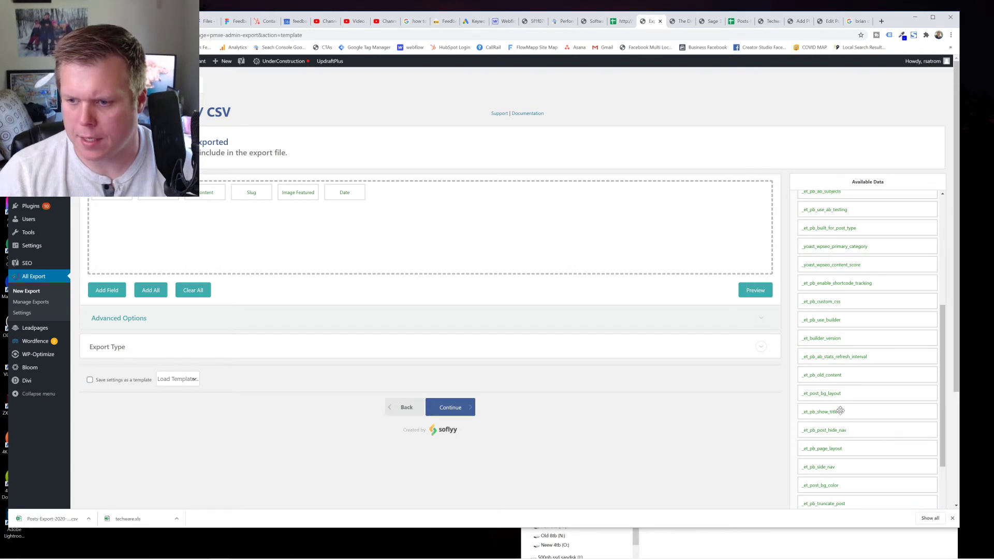
{"action": "scroll", "coordinate": [844, 451], "scroll_direction": "down", "scroll_amount": 3}
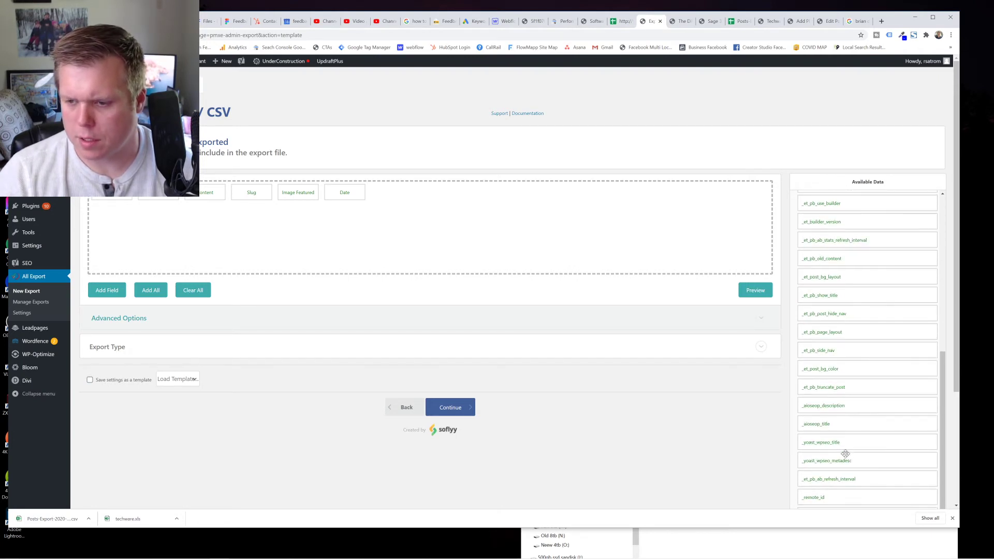
{"action": "left_click_drag", "start_coordinate": [836, 443], "coordinate": [613, 223]}
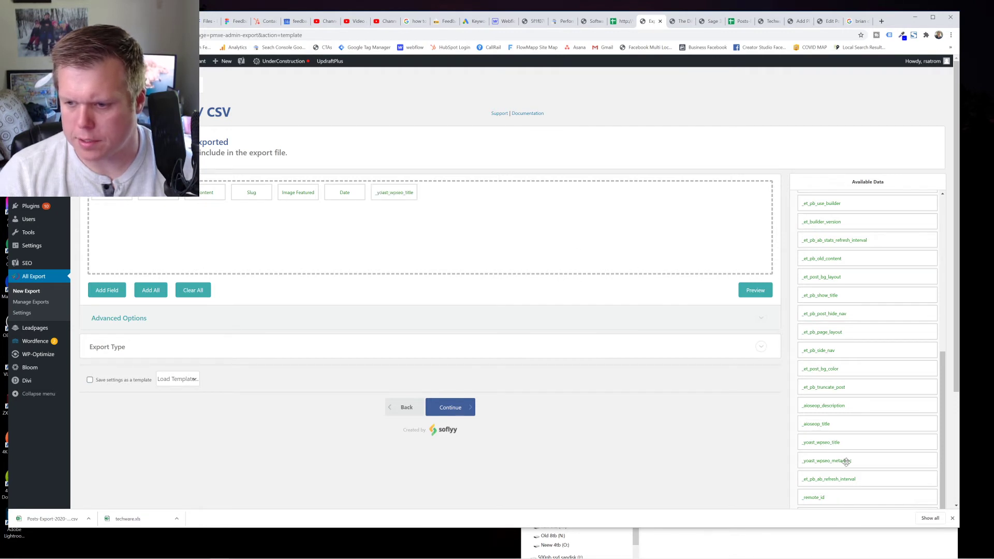
{"action": "left_click_drag", "start_coordinate": [847, 462], "coordinate": [580, 220]}
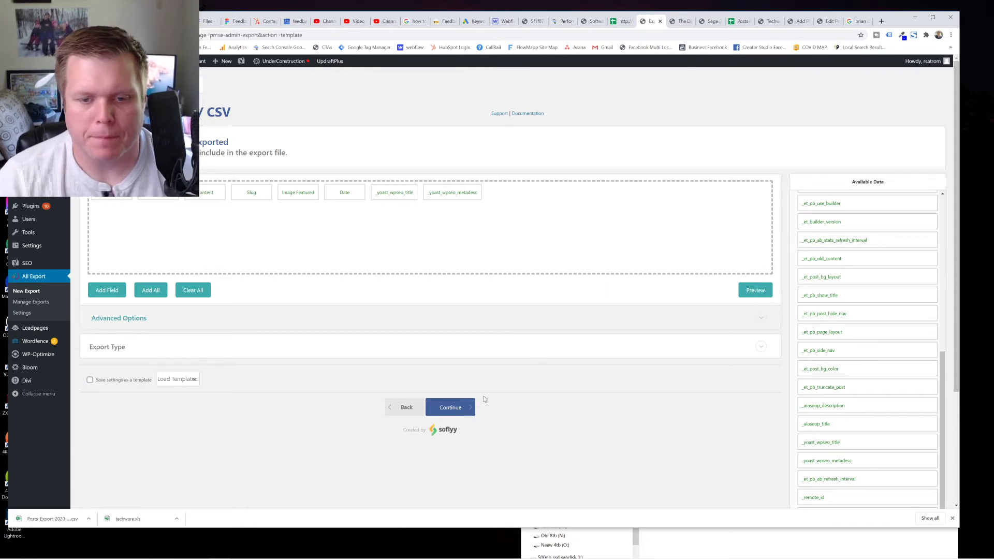
{"action": "left_click", "coordinate": [461, 412]}
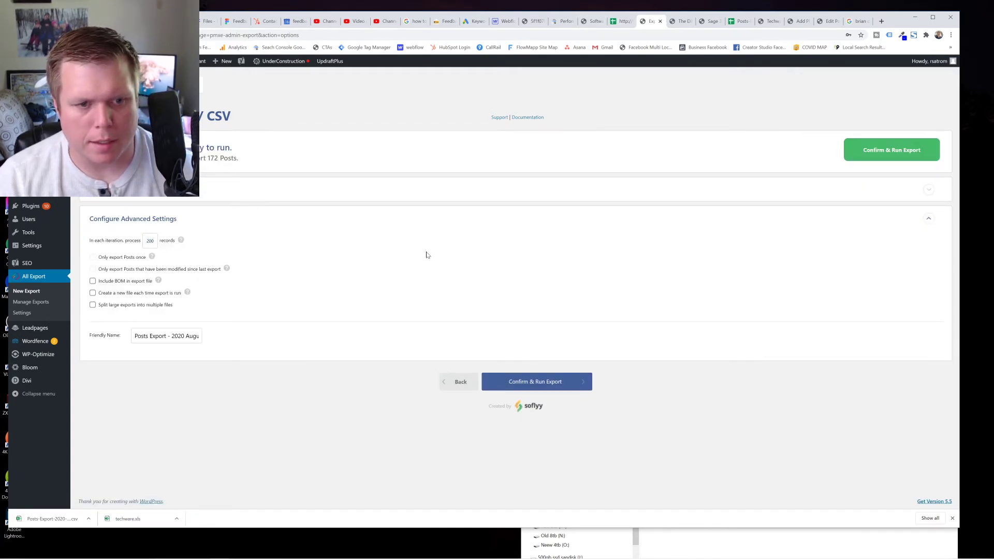
Rename the export to techware22, run it for all 172 posts, and download the CSV
{"action": "triple_click", "coordinate": [178, 336]}
{"action": "type", "text": "techware22"}
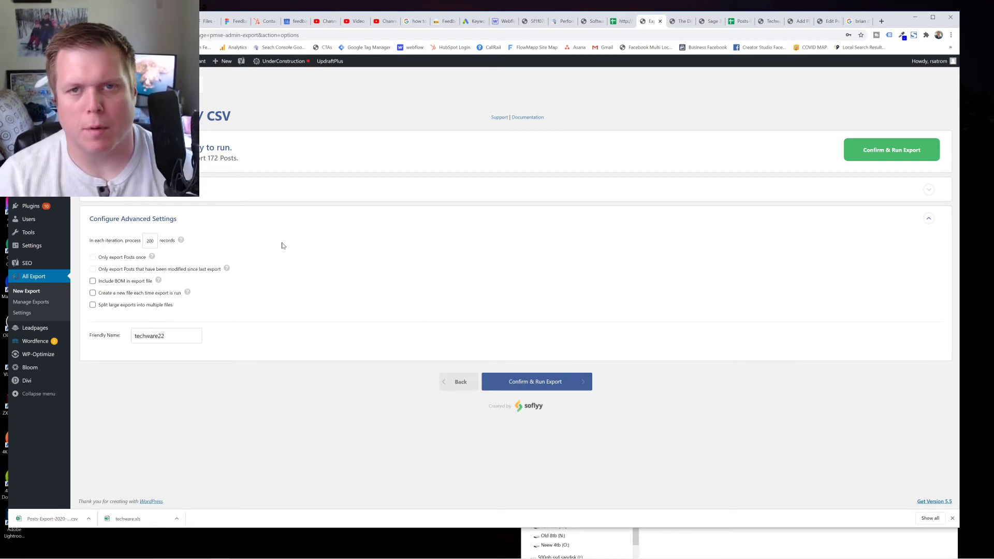
{"action": "left_click", "coordinate": [533, 385]}
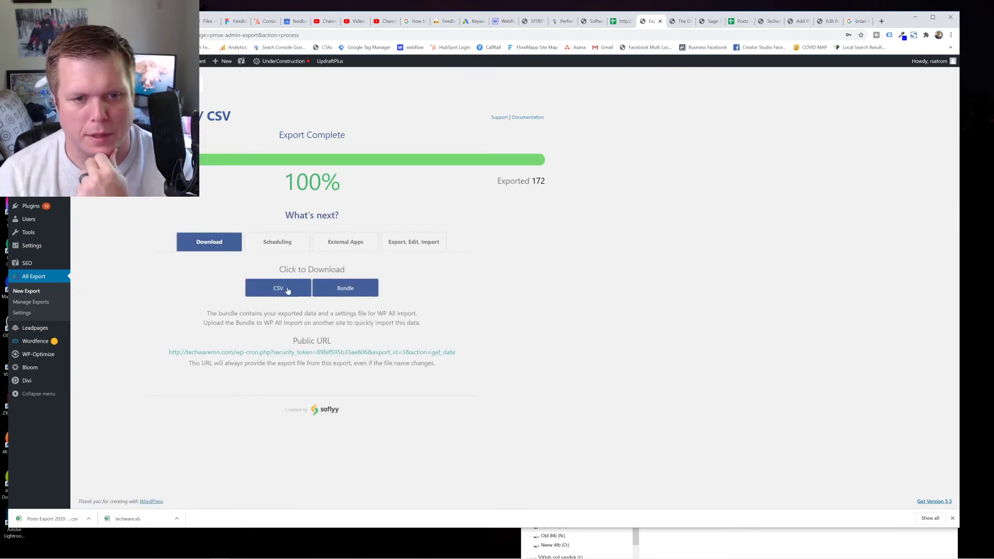
{"action": "left_click", "coordinate": [267, 286]}
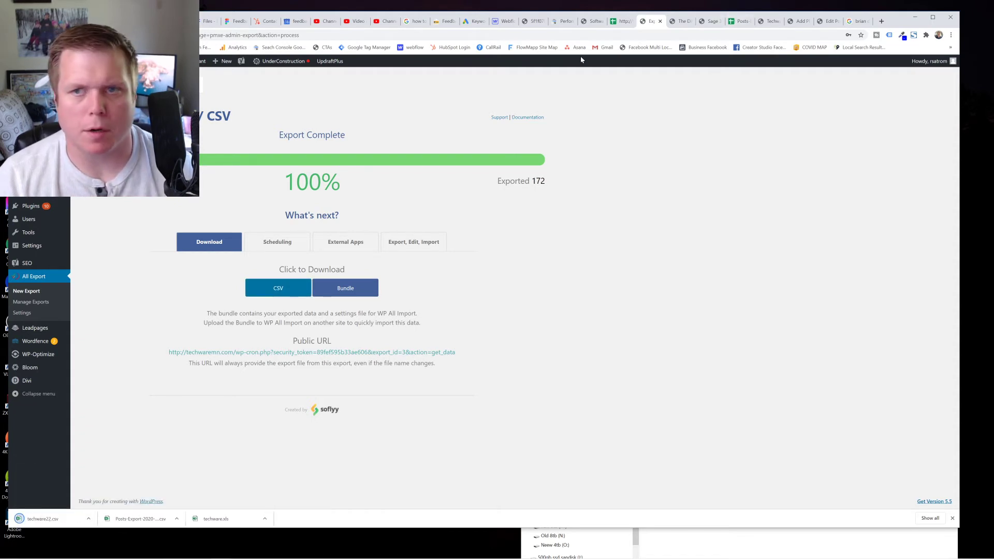
Upload techware22.csv from Downloads through the Google Sheets home file picker
{"action": "left_click", "coordinate": [741, 21]}
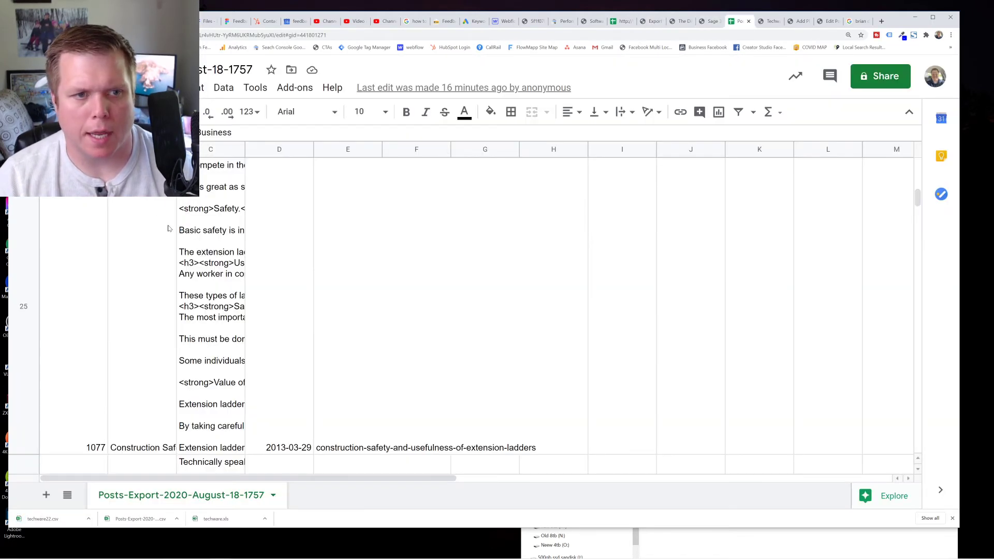
{"action": "left_click", "coordinate": [21, 76]}
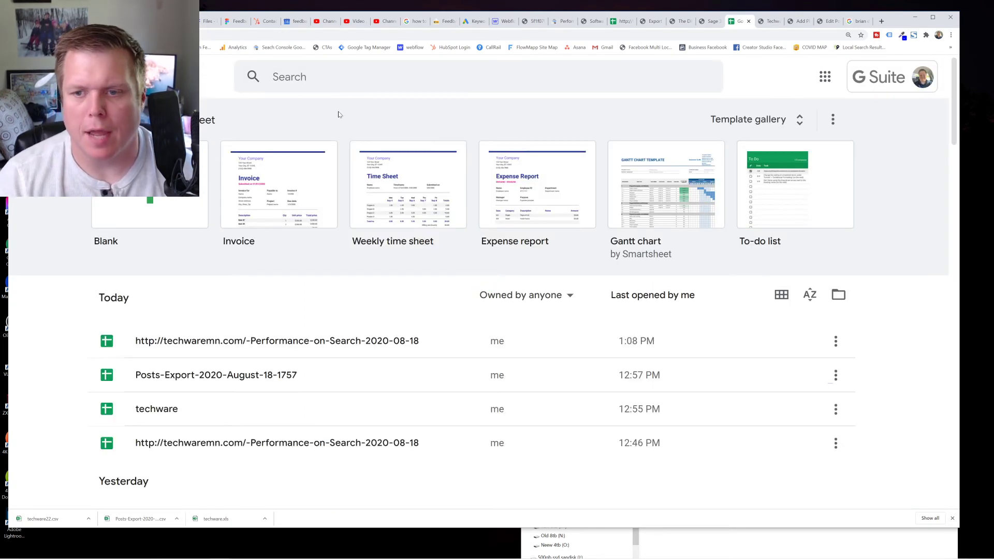
{"action": "left_click", "coordinate": [839, 294]}
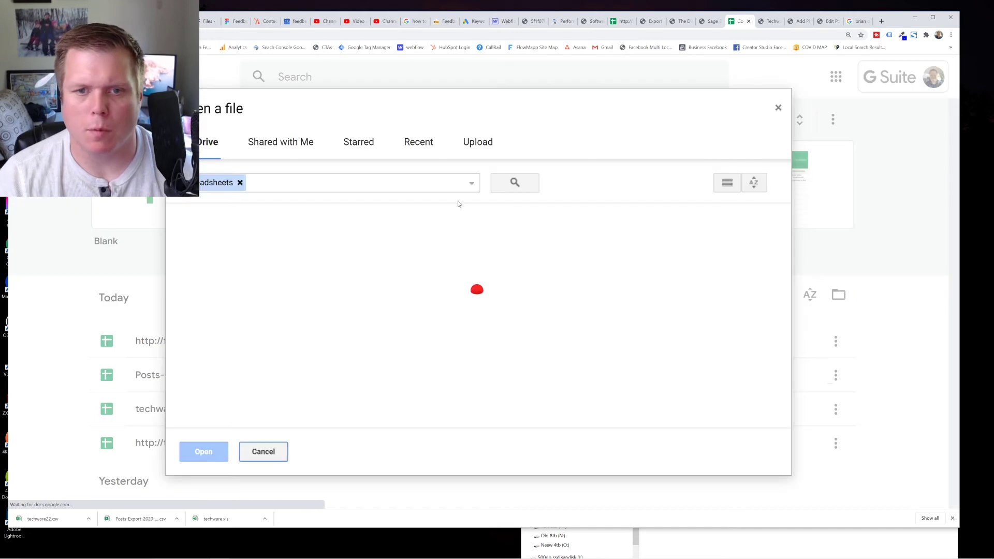
{"action": "left_click", "coordinate": [477, 142]}
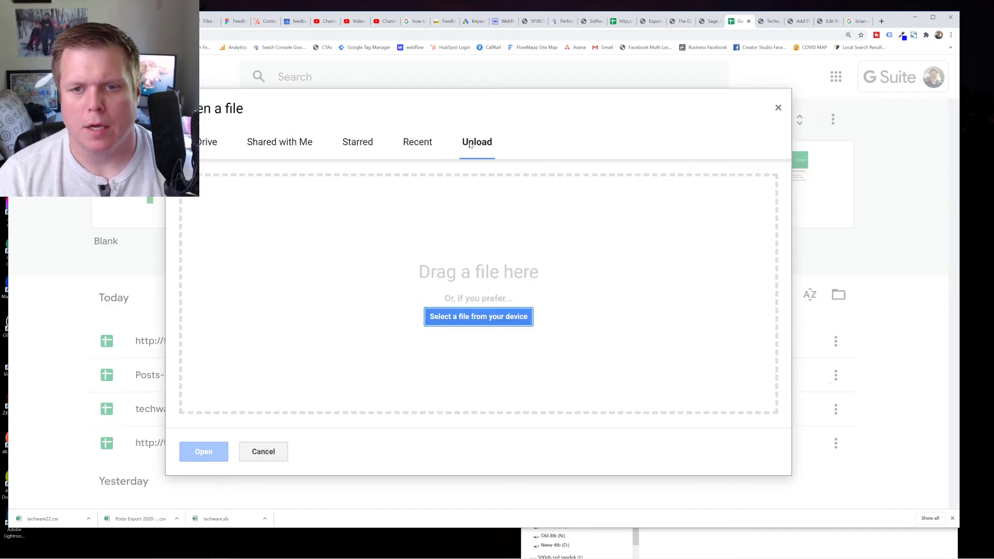
{"action": "left_click", "coordinate": [509, 317]}
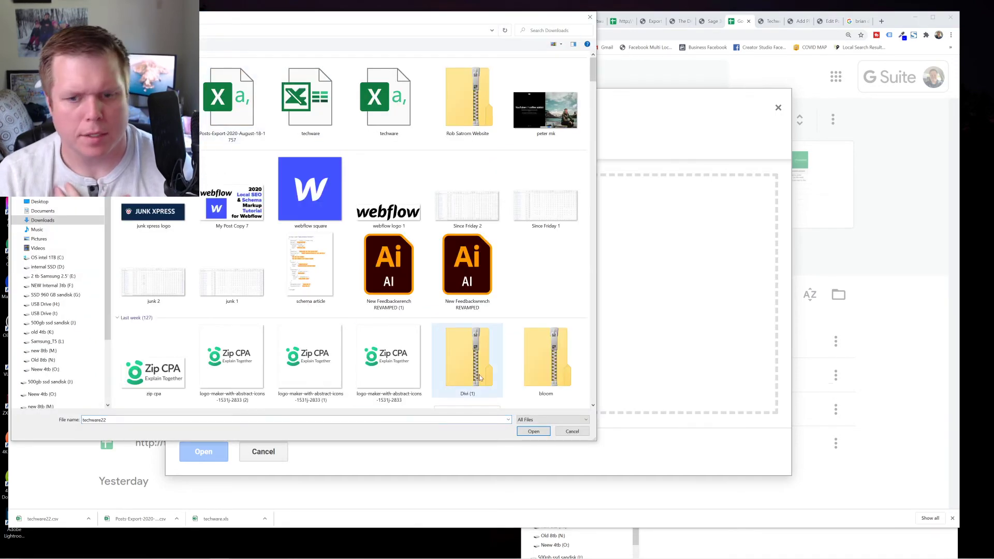
{"action": "left_click", "coordinate": [533, 432]}
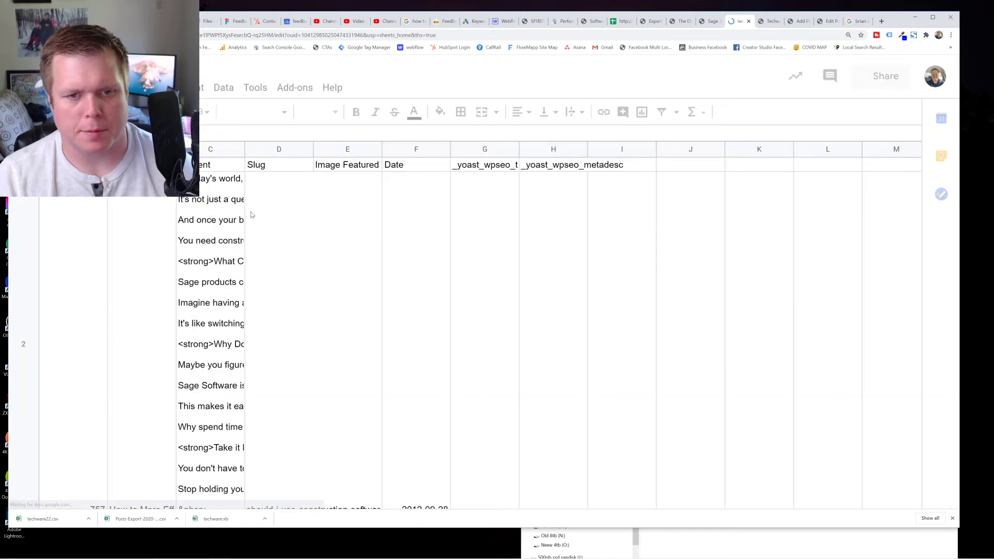
Inspect the row 3 post entry and its content in cell C3
{"action": "scroll", "coordinate": [146, 285], "scroll_direction": "down", "scroll_amount": 2}
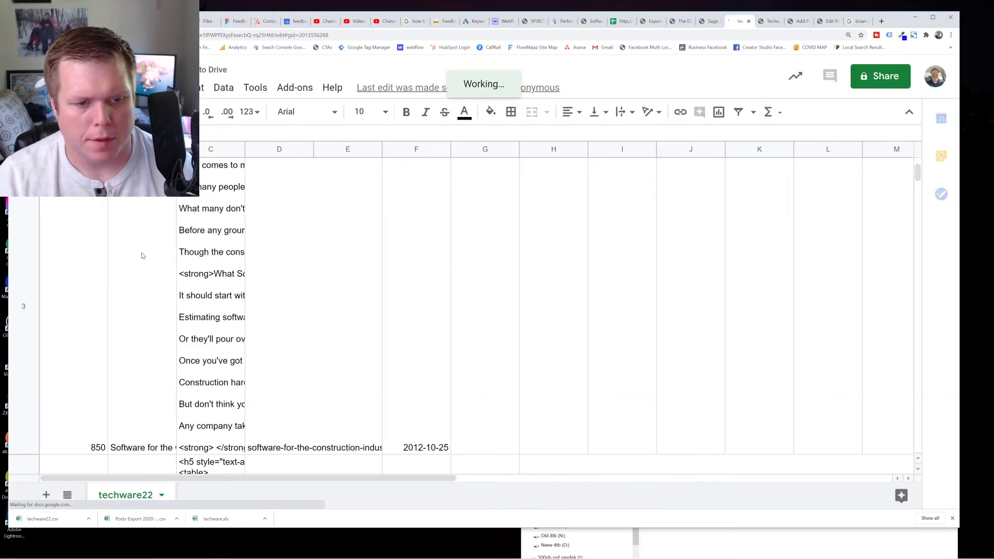
{"action": "left_click", "coordinate": [150, 443]}
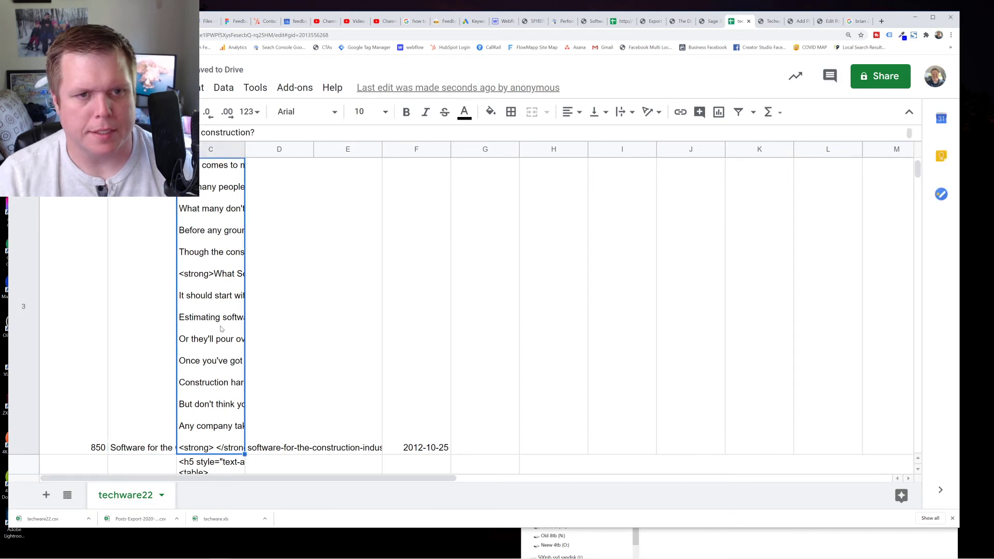
{"action": "left_click", "coordinate": [218, 383]}
{"action": "scroll", "coordinate": [338, 283], "scroll_direction": "up", "scroll_amount": 3}
Check Slug, Image Featured, Date and Yoast values in D2–H2, then return to Webflow's Blogs collection
{"action": "double_click", "coordinate": [297, 265]}
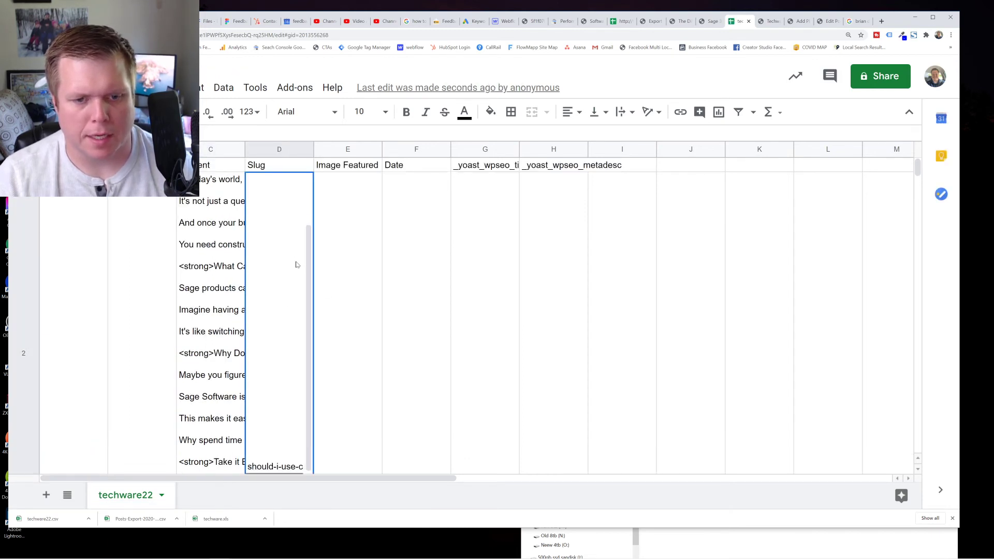
{"action": "left_click", "coordinate": [344, 212]}
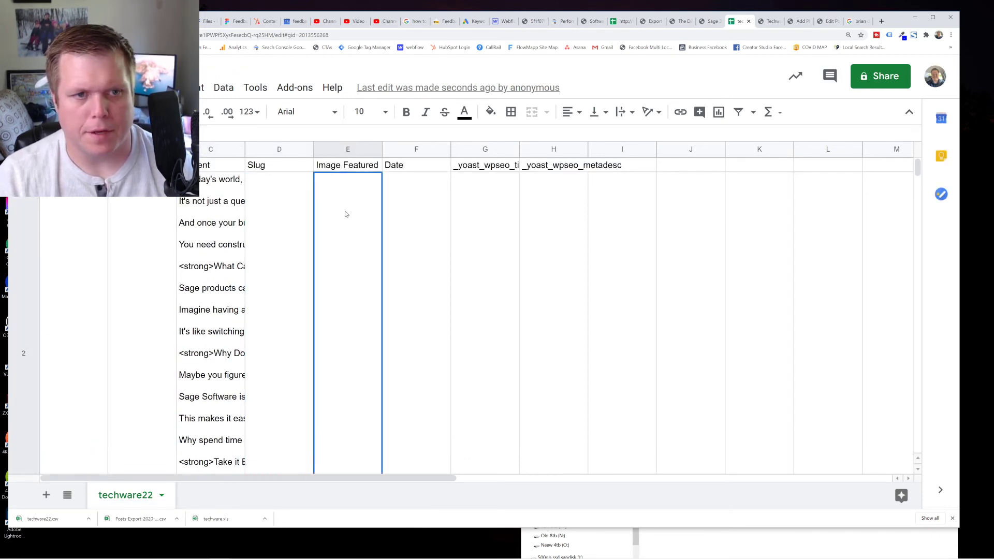
{"action": "scroll", "coordinate": [360, 343], "scroll_direction": "down", "scroll_amount": 10}
{"action": "scroll", "coordinate": [359, 343], "scroll_direction": "up", "scroll_amount": 10}
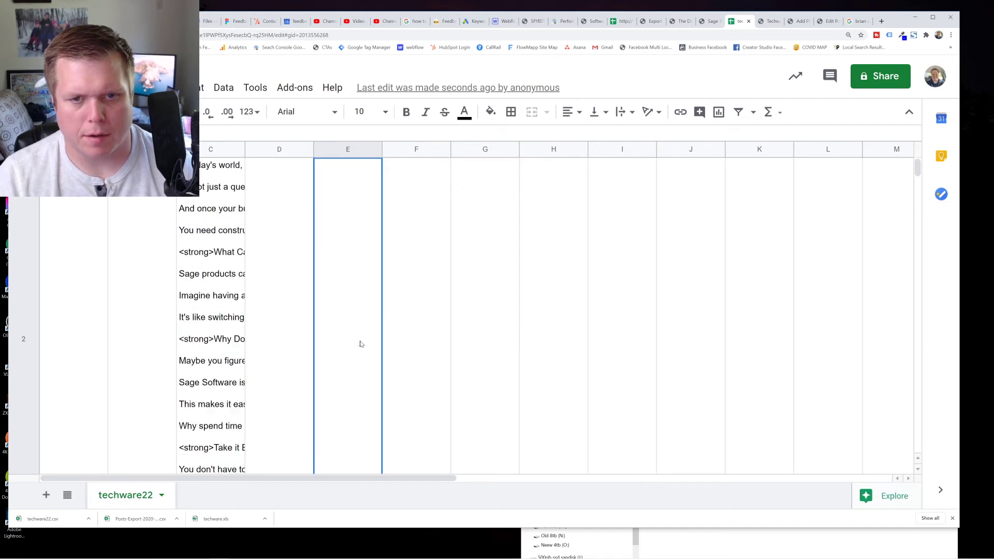
{"action": "scroll", "coordinate": [359, 343], "scroll_direction": "down", "scroll_amount": 5}
{"action": "scroll", "coordinate": [359, 343], "scroll_direction": "up", "scroll_amount": 5}
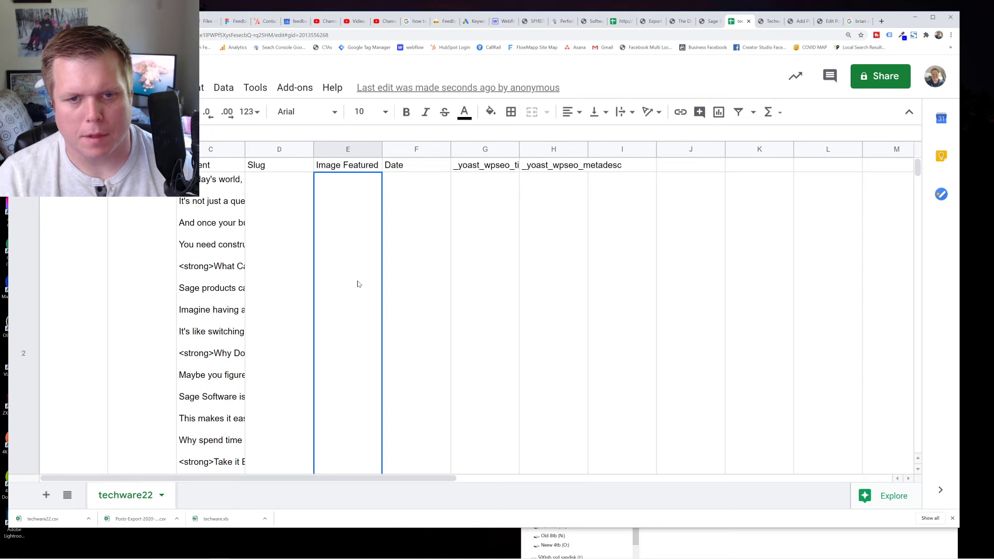
{"action": "left_click", "coordinate": [409, 239]}
{"action": "left_click", "coordinate": [492, 230]}
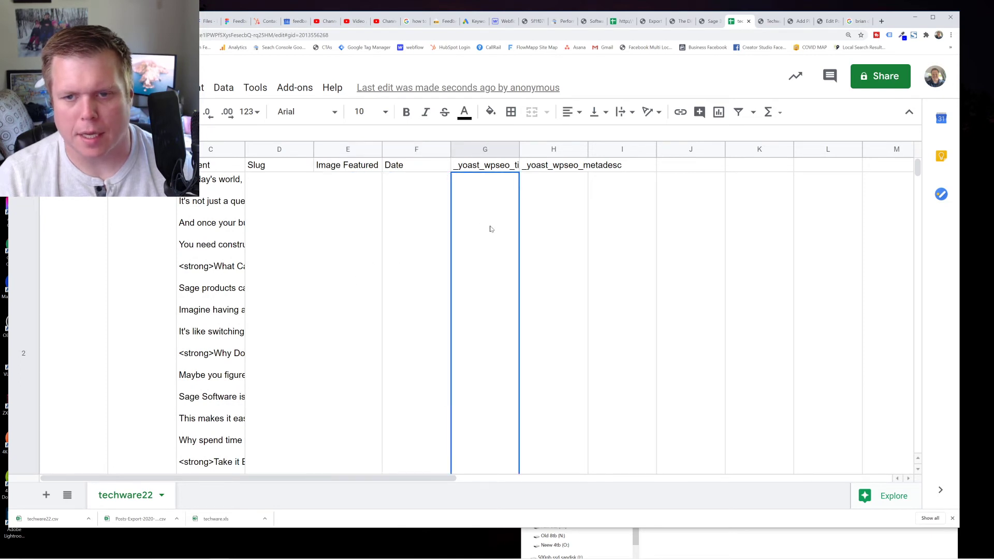
{"action": "left_click", "coordinate": [566, 237]}
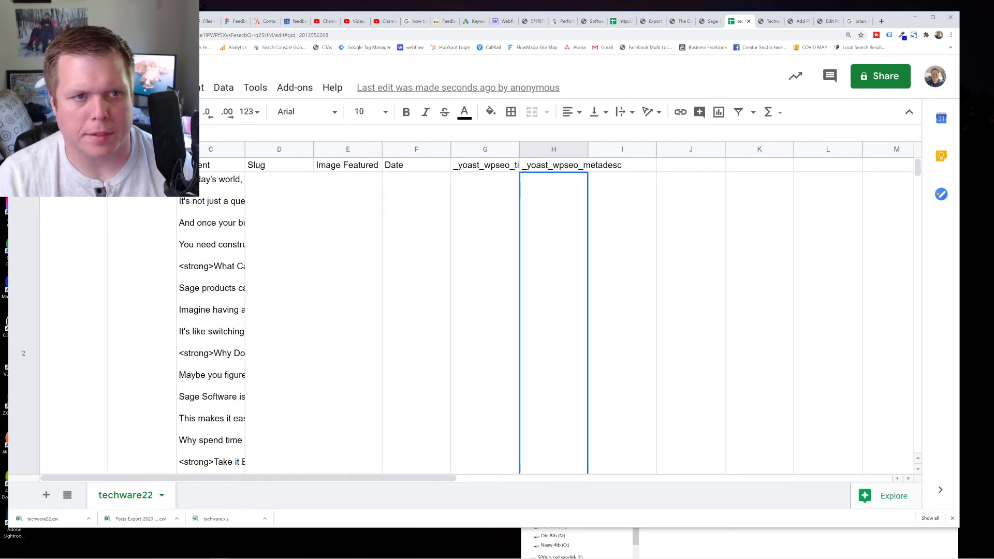
{"action": "left_click", "coordinate": [23, 75]}
{"action": "left_click", "coordinate": [498, 21]}
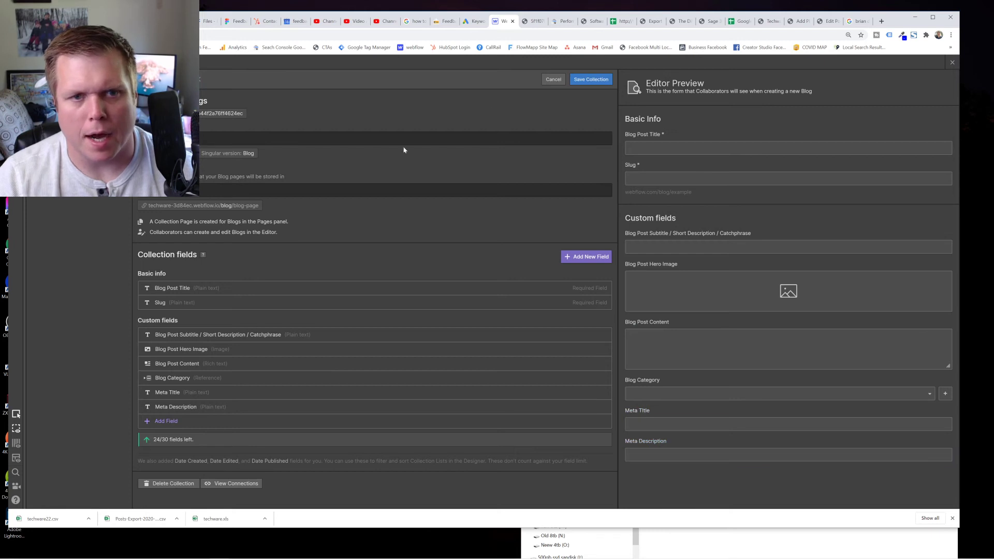
Save the Blogs collection fields, start a CSV import, and go to the Google Sheets file list
{"action": "left_click", "coordinate": [591, 79]}
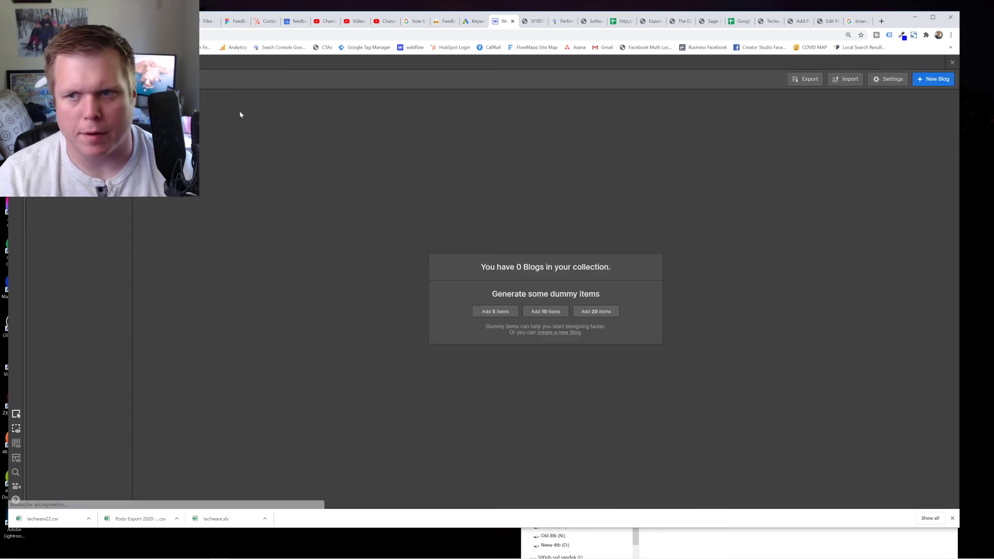
{"action": "left_click", "coordinate": [845, 81]}
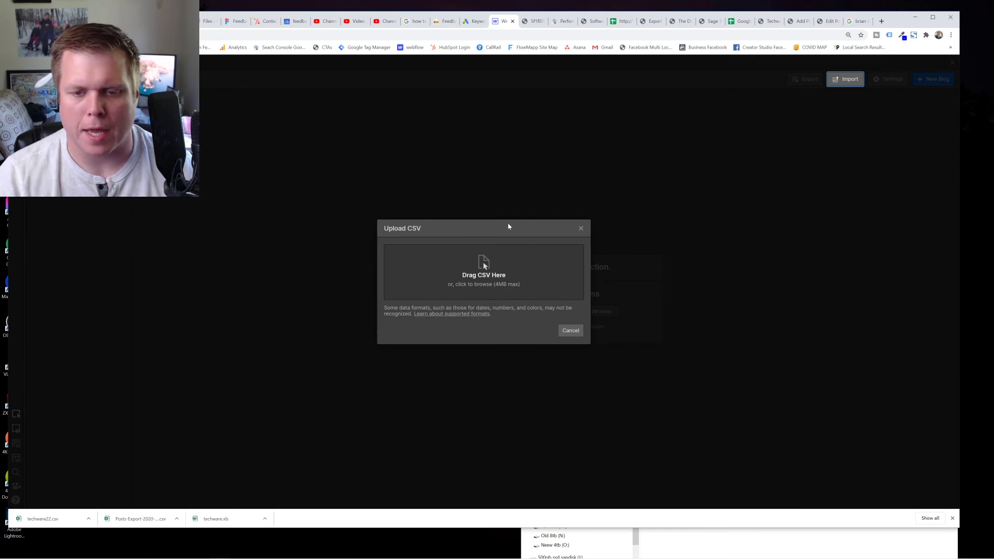
{"action": "left_click", "coordinate": [743, 25]}
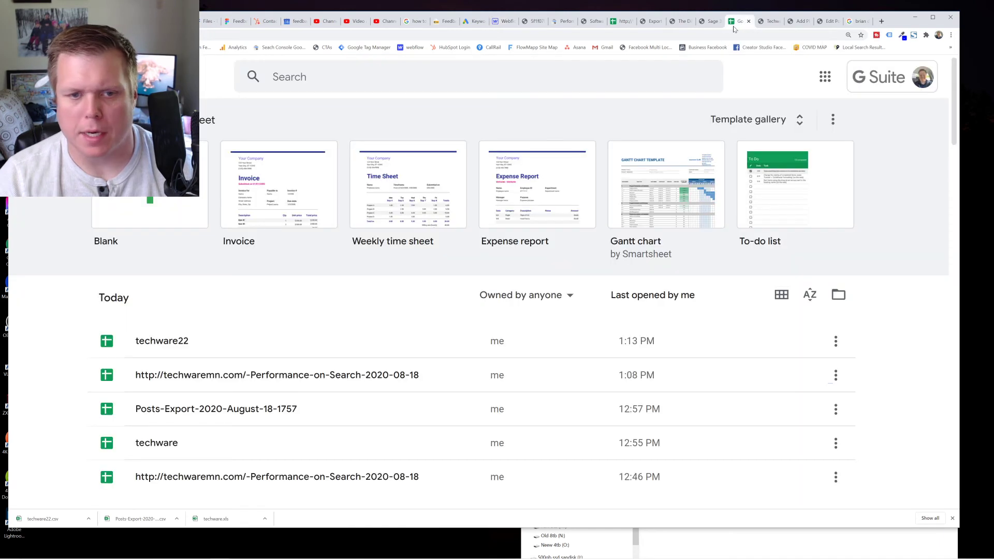
Open Posts-Export-2020-August-18-1757 and scroll through its exported post rows
{"action": "left_click", "coordinate": [224, 411]}
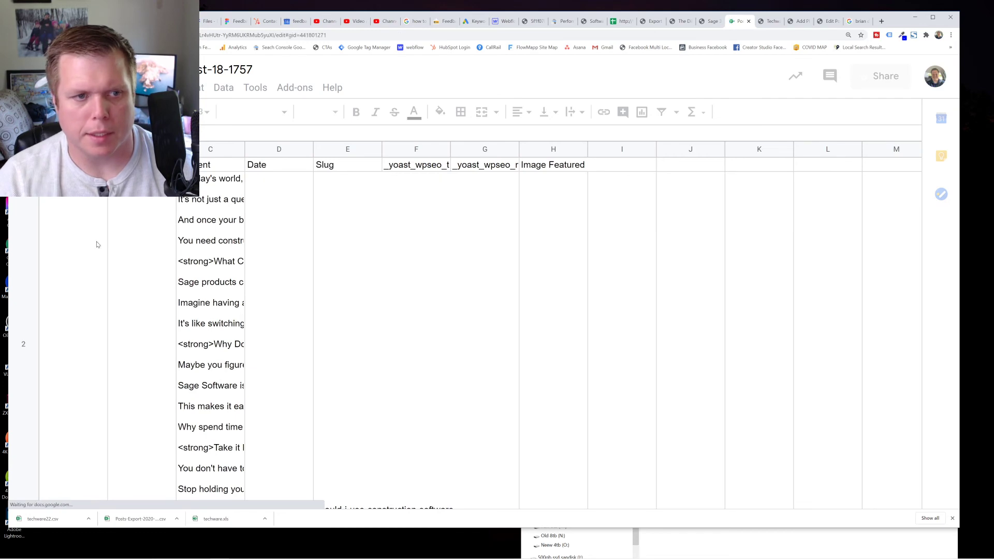
{"action": "scroll", "coordinate": [63, 271], "scroll_direction": "down", "scroll_amount": 2}
{"action": "scroll", "coordinate": [64, 270], "scroll_direction": "down", "scroll_amount": 20}
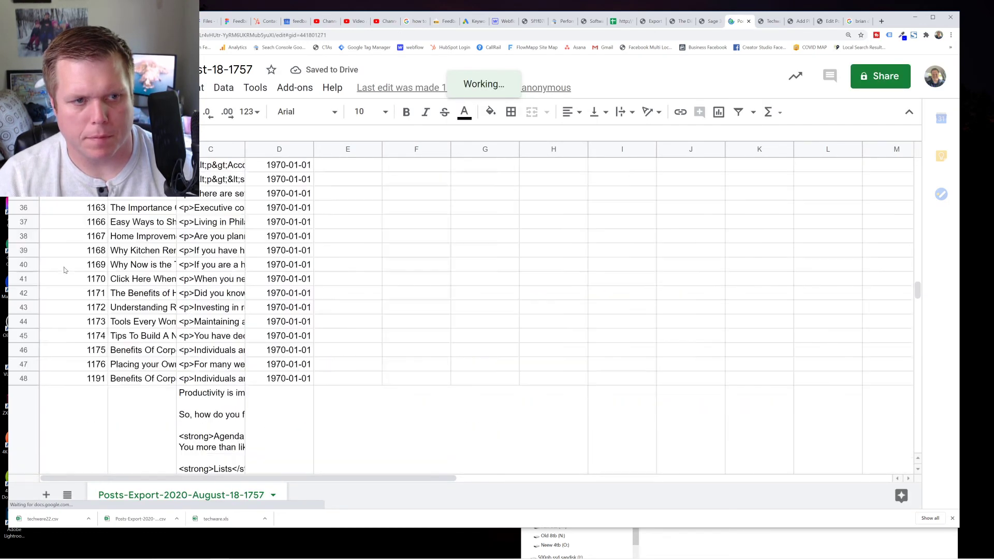
{"action": "scroll", "coordinate": [64, 271], "scroll_direction": "down", "scroll_amount": 20}
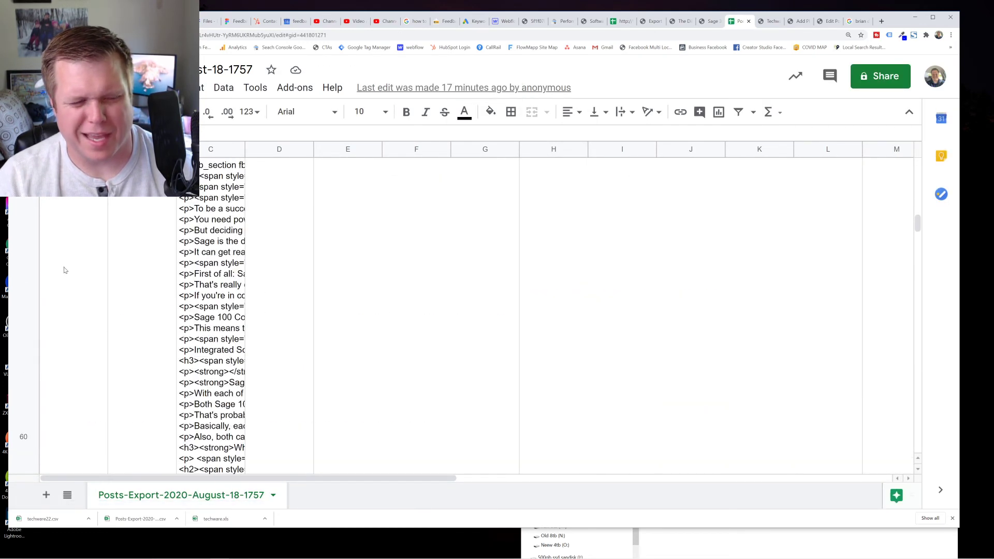
Compare the export spreadsheet, WP All Export and search report tabs, then cancel the CSV upload
{"action": "left_click", "coordinate": [500, 21]}
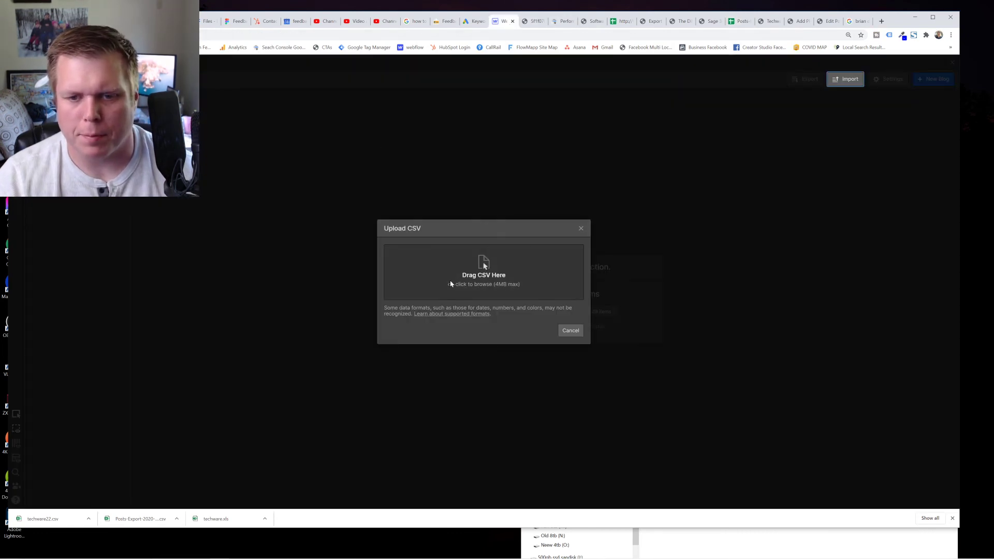
{"action": "left_click", "coordinate": [735, 23]}
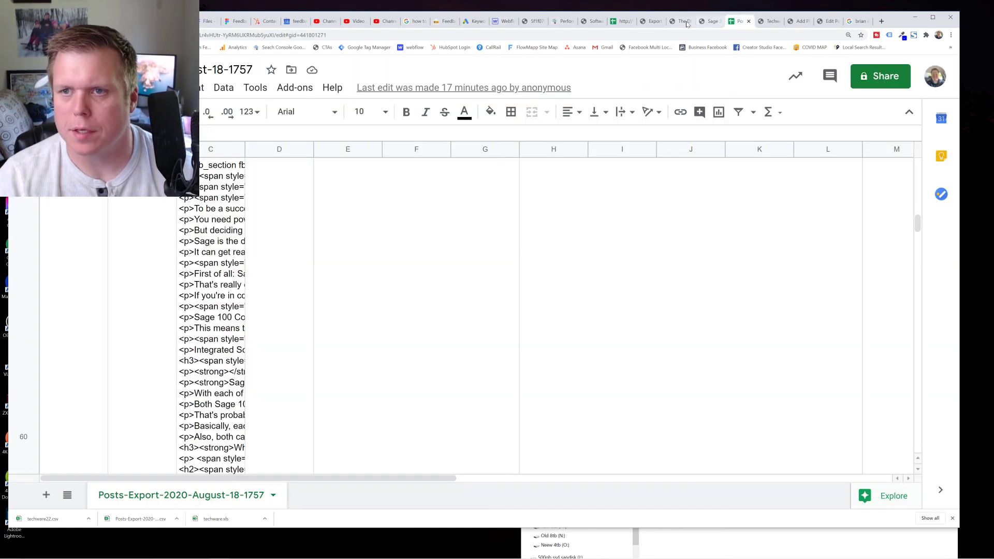
{"action": "left_click", "coordinate": [652, 24]}
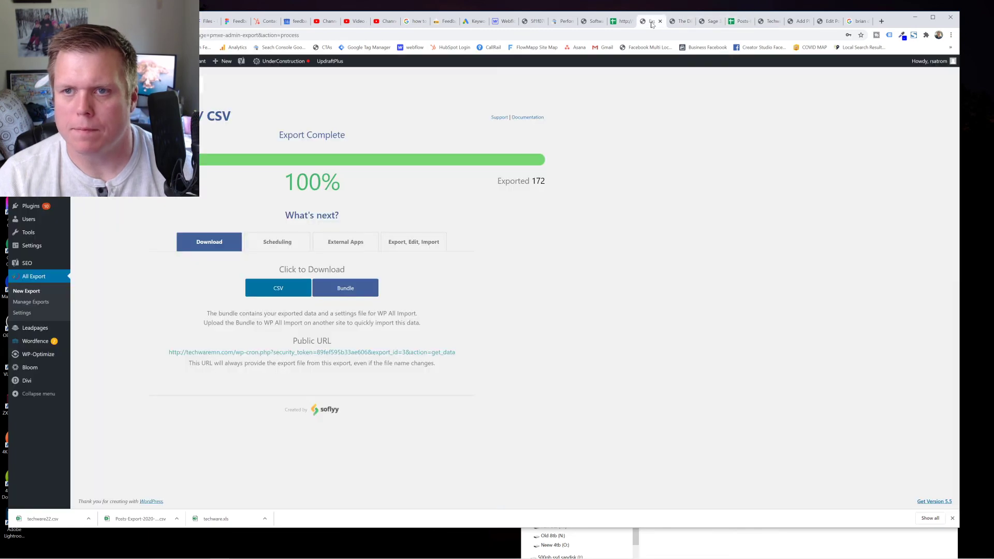
{"action": "left_click", "coordinate": [622, 21]}
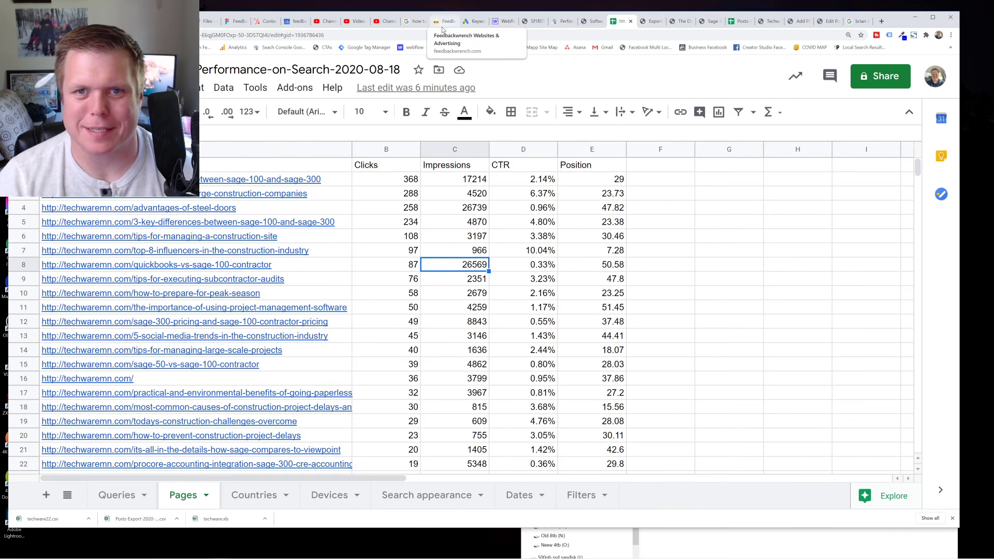
{"action": "left_click", "coordinate": [502, 20]}
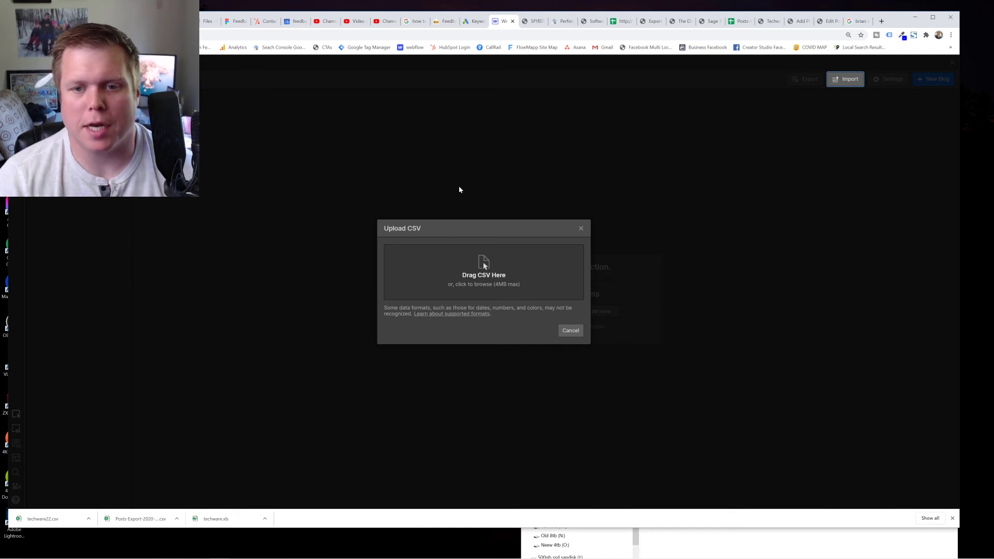
{"action": "left_click", "coordinate": [581, 228]}
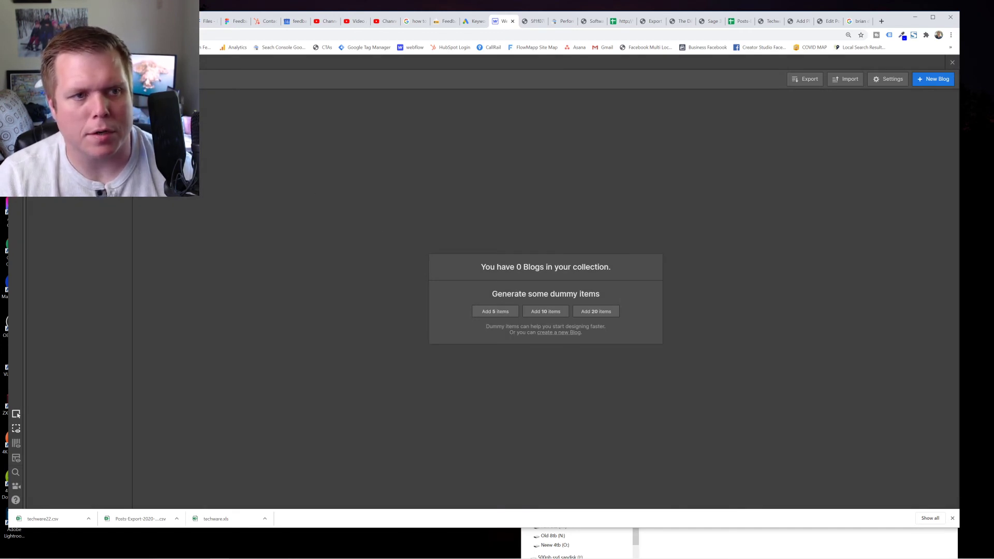
Go back to the Techware project settings and open its Hosting section
{"action": "key", "text": "alt+Left"}
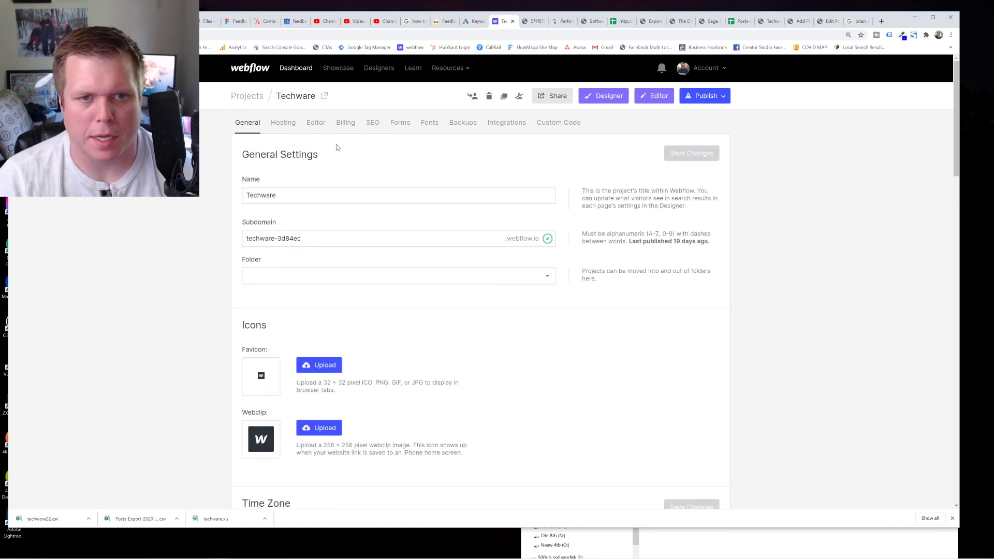
{"action": "left_click", "coordinate": [285, 126]}
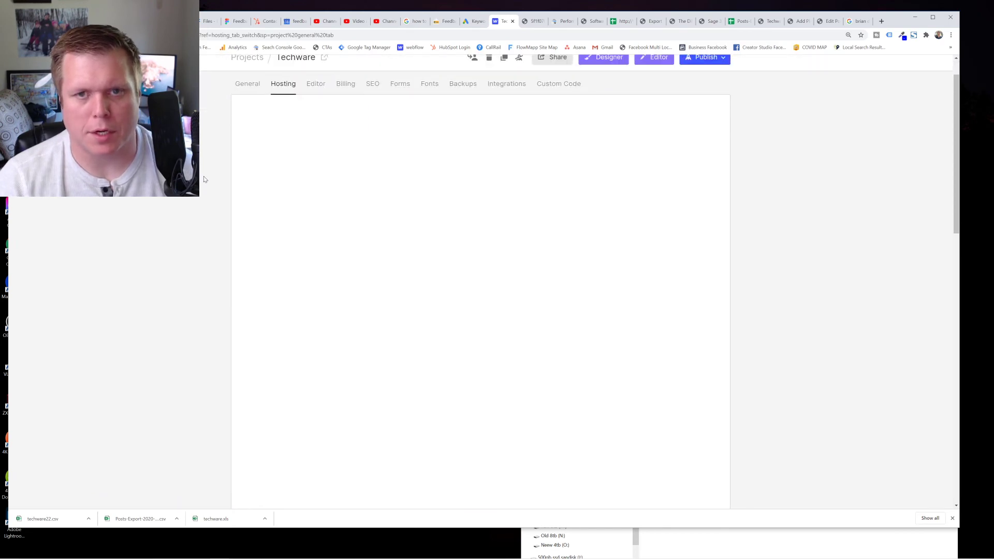
{"action": "scroll", "coordinate": [205, 179], "scroll_direction": "down", "scroll_amount": 1}
Check the Pages sheet URLs in A3 and A4, including advantages-of-steel-doors
{"action": "left_click", "coordinate": [622, 20]}
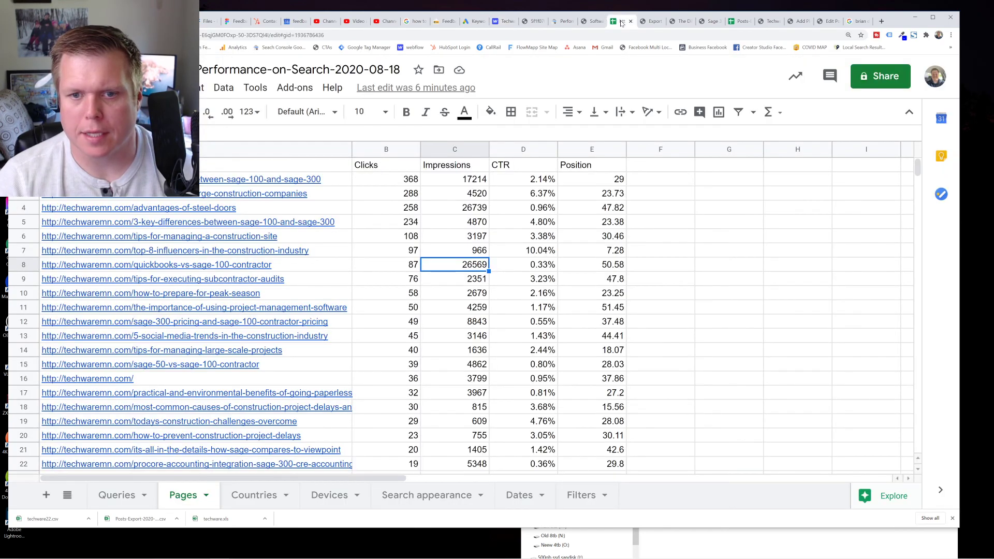
{"action": "mouse_move", "coordinate": [313, 181]}
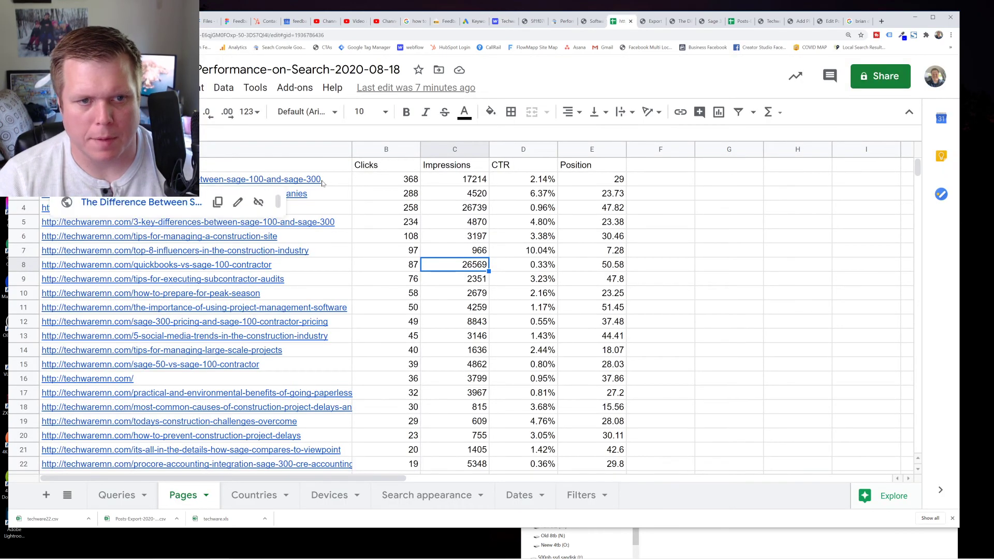
{"action": "left_click", "coordinate": [332, 196]}
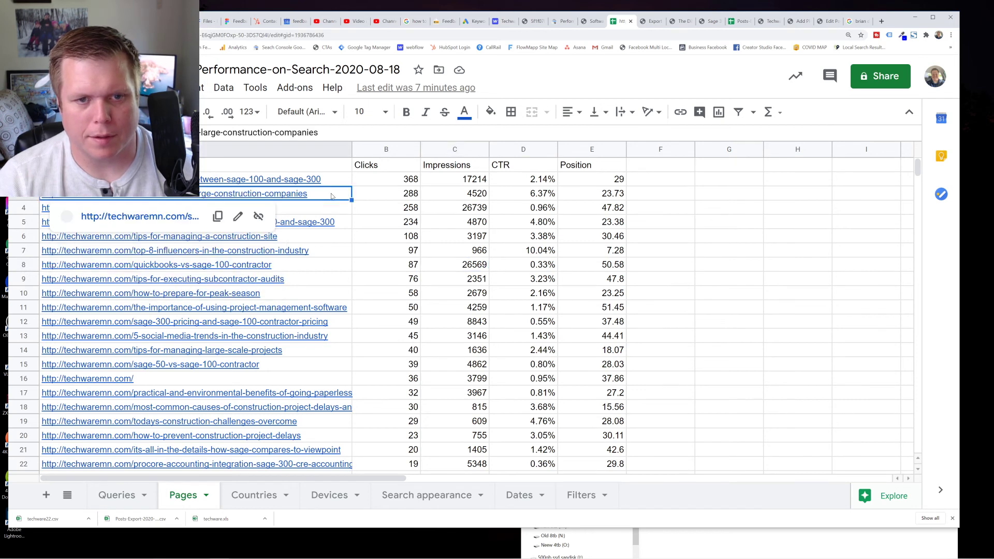
{"action": "left_click", "coordinate": [341, 208]}
{"action": "mouse_move", "coordinate": [308, 229]}
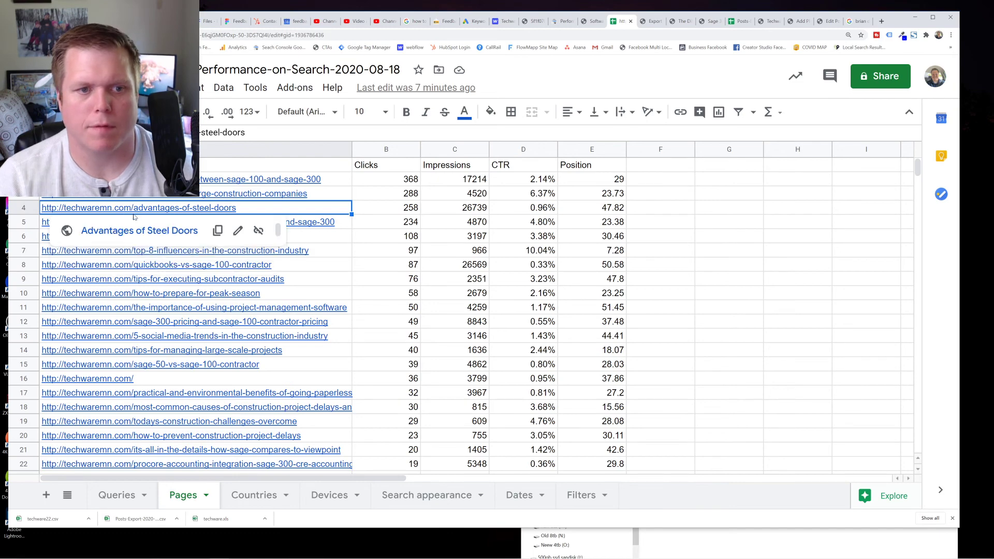
Scroll the Hosting settings and open the wildcard redirect rules guide in a new tab
{"action": "left_click", "coordinate": [507, 23]}
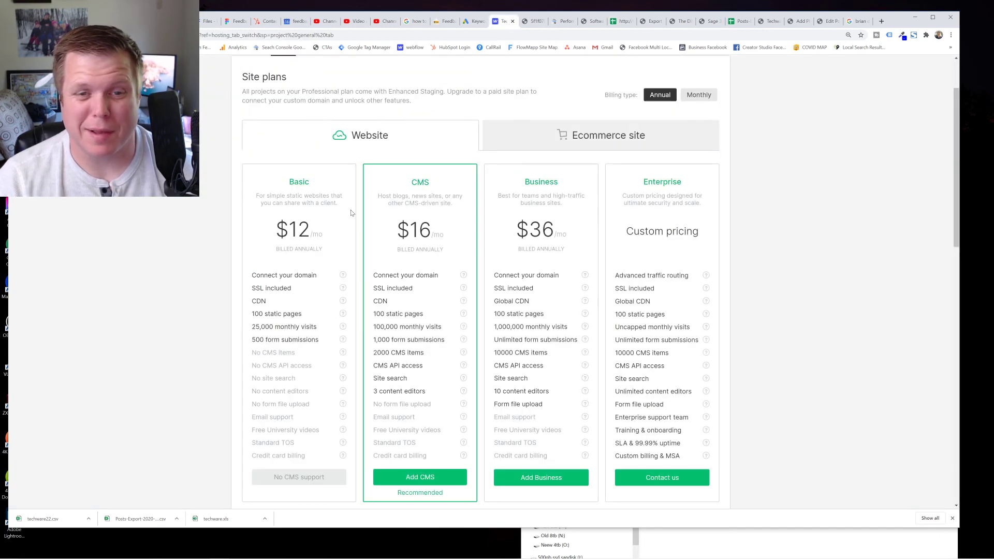
{"action": "scroll", "coordinate": [171, 241], "scroll_direction": "down", "scroll_amount": 5}
{"action": "scroll", "coordinate": [179, 244], "scroll_direction": "down", "scroll_amount": 4}
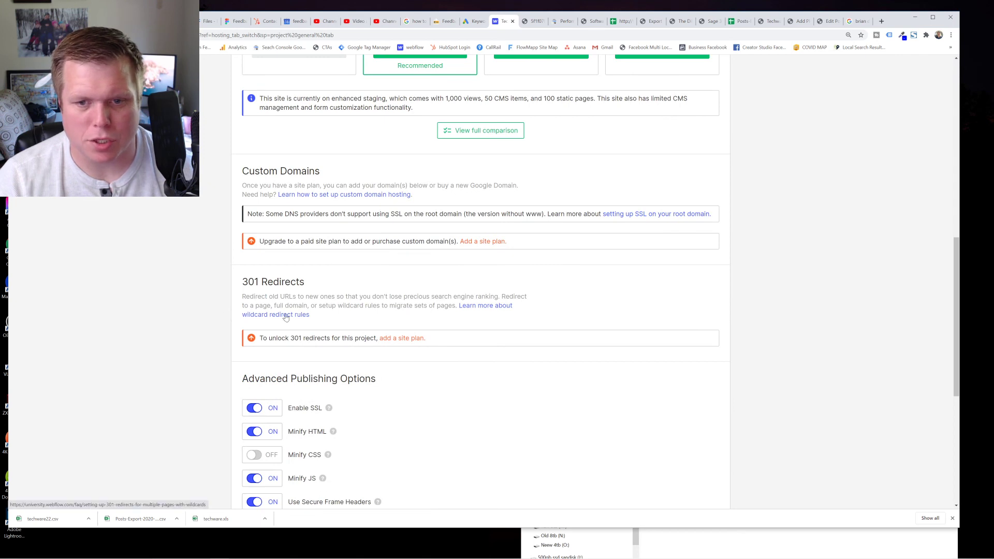
{"action": "middle_click", "coordinate": [285, 317]}
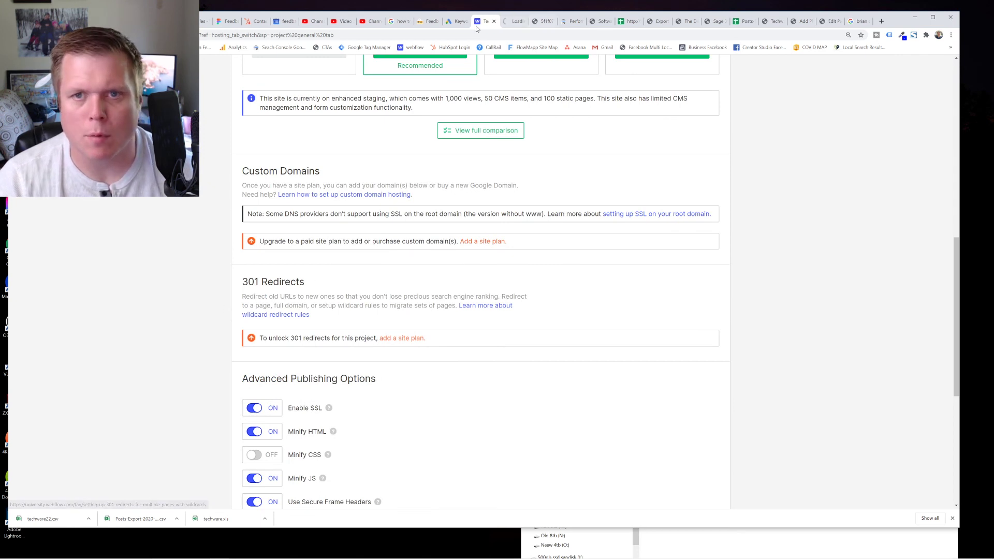
{"action": "key", "text": "ctrl+Tab"}
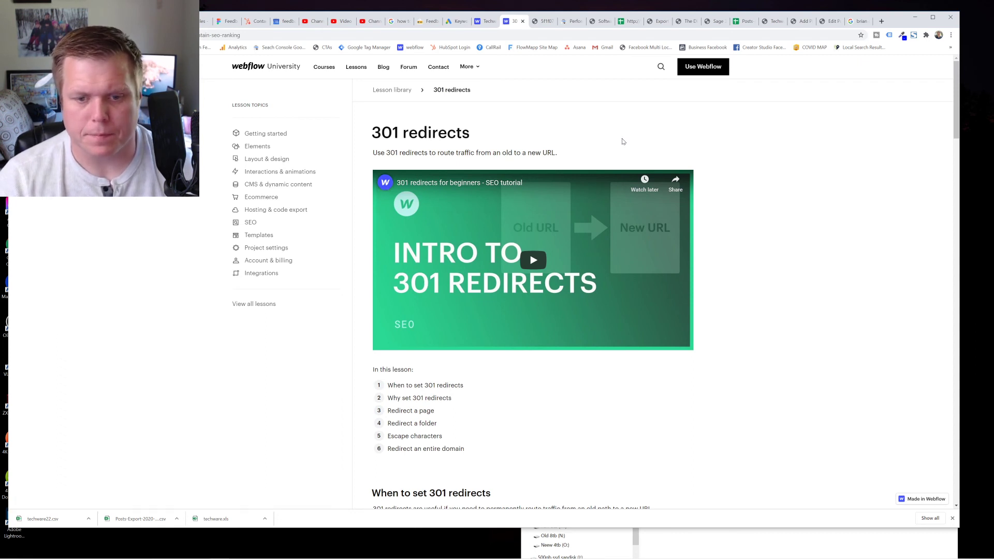
Skim the redirects lesson, then return to the Techware Hosting site plans
{"action": "left_click_drag", "start_coordinate": [395, 384], "coordinate": [458, 426]}
{"action": "left_click", "coordinate": [459, 427]}
{"action": "scroll", "coordinate": [460, 438], "scroll_direction": "down", "scroll_amount": 2}
{"action": "scroll", "coordinate": [460, 437], "scroll_direction": "up", "scroll_amount": 1}
{"action": "scroll", "coordinate": [459, 437], "scroll_direction": "down", "scroll_amount": 2}
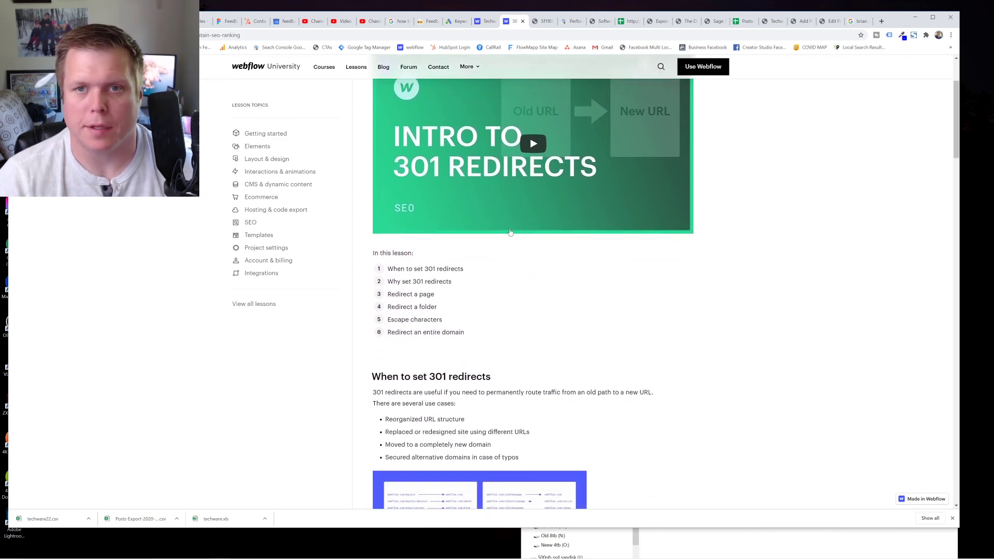
{"action": "left_click", "coordinate": [487, 21]}
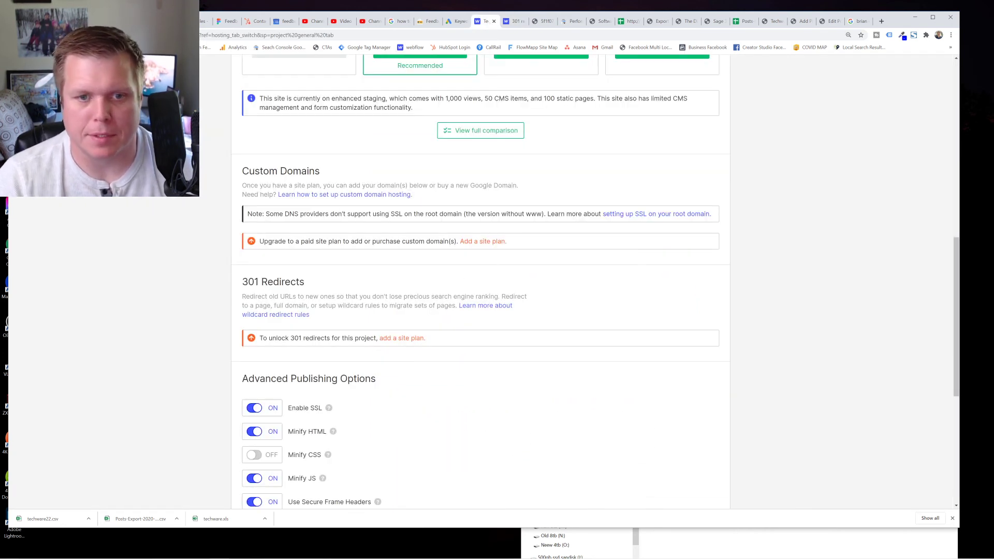
{"action": "scroll", "coordinate": [228, 214], "scroll_direction": "up", "scroll_amount": 8}
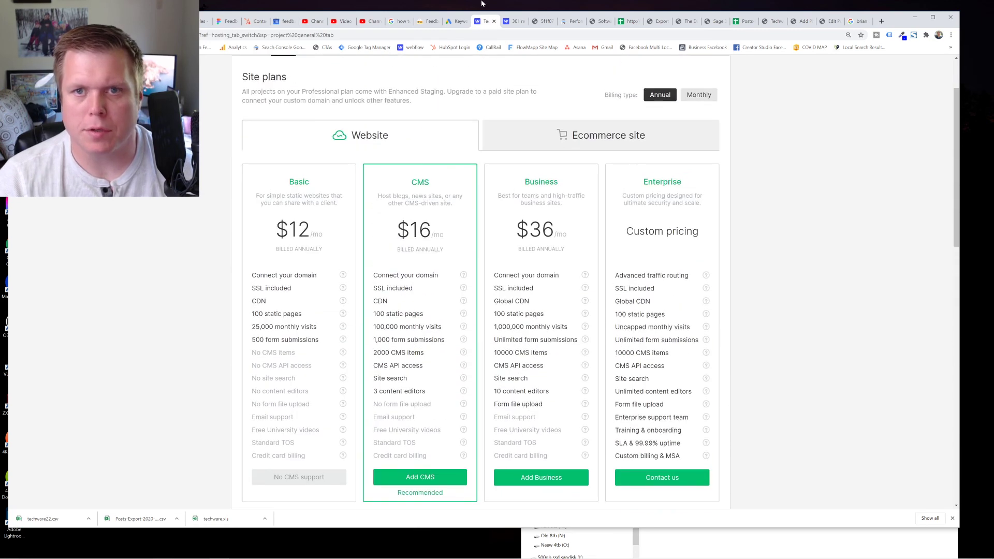
{"action": "scroll", "coordinate": [653, 108], "scroll_direction": "up", "scroll_amount": 2}
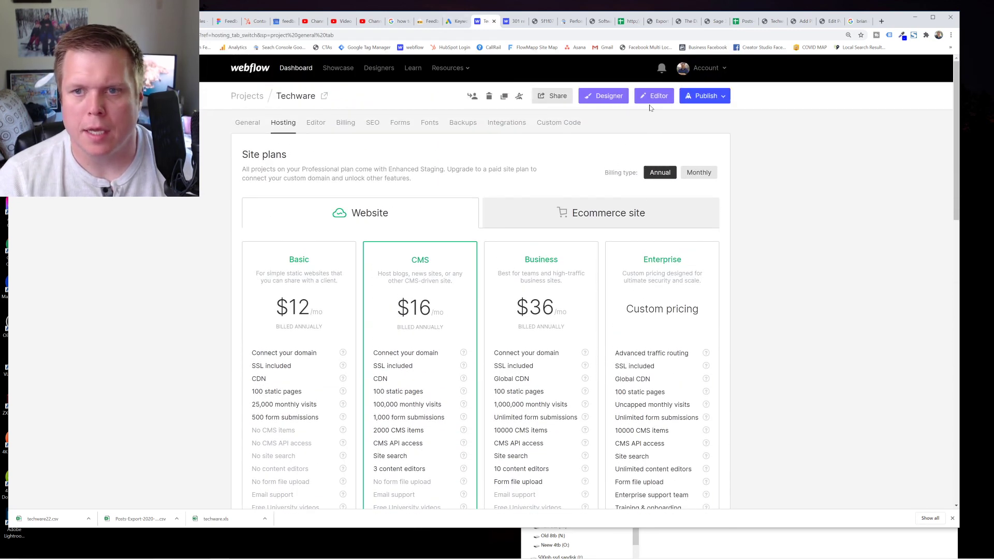
Open Techware in the Designer and check the page's empty Title Tag and Meta Description
{"action": "left_click", "coordinate": [604, 98]}
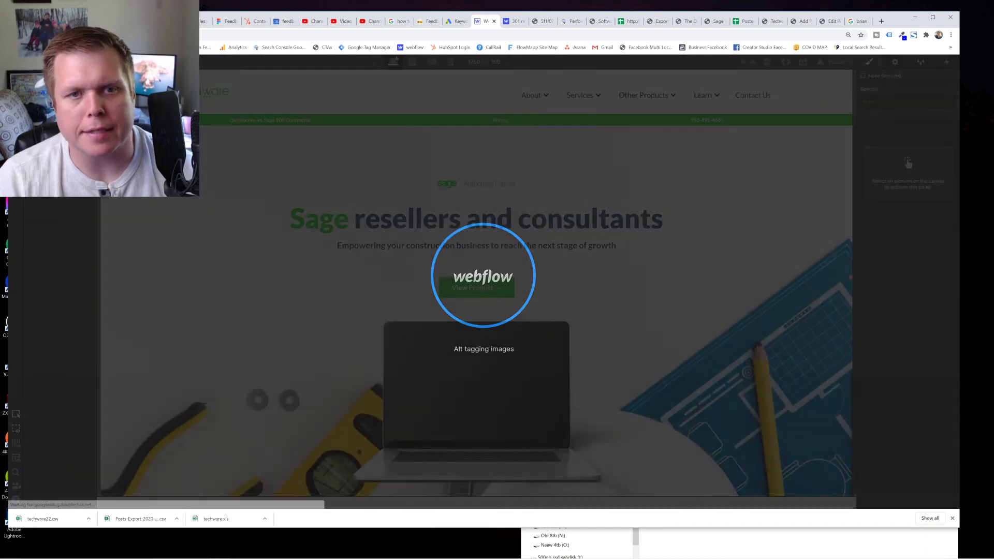
{"action": "key", "text": "p"}
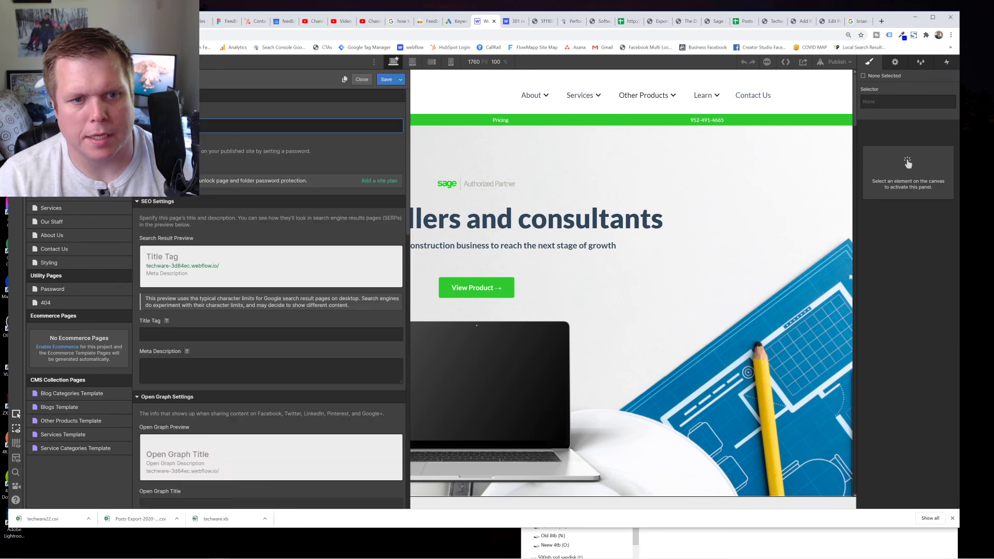
{"action": "scroll", "coordinate": [271, 290], "scroll_direction": "down", "scroll_amount": 1}
{"action": "left_click", "coordinate": [271, 295]}
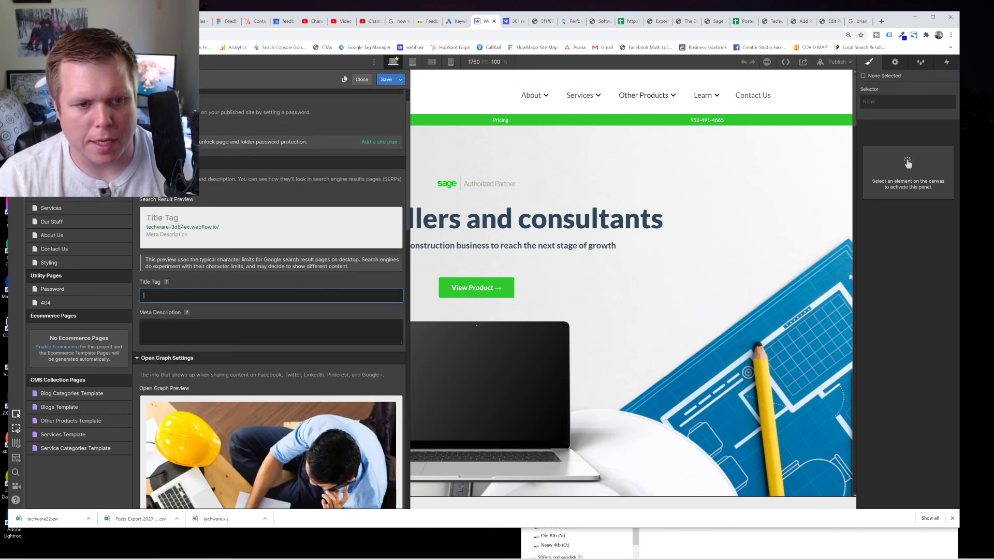
{"action": "left_click", "coordinate": [271, 331]}
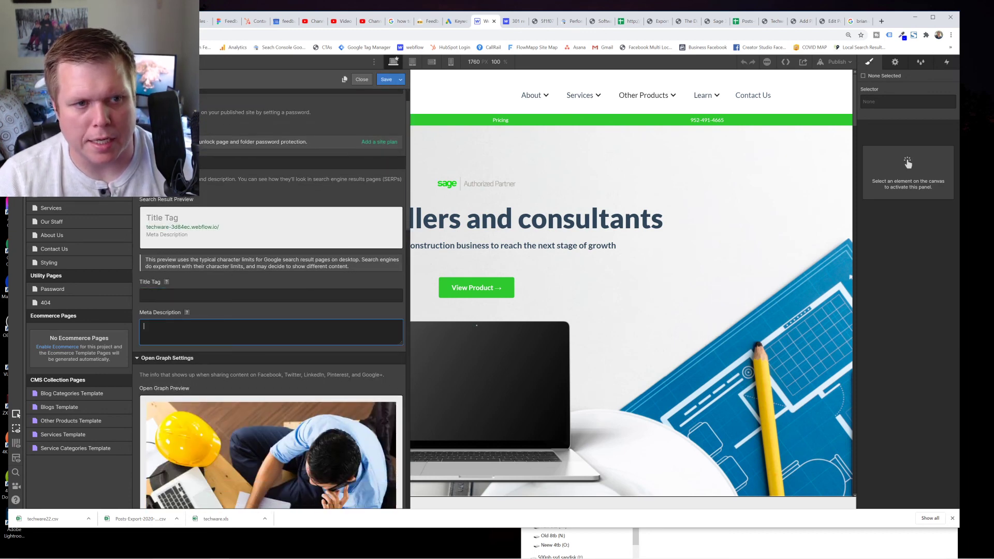
Read the Backlinko Google result, highlighting its snippet quote, then return to the Designer
{"action": "left_click", "coordinate": [860, 21]}
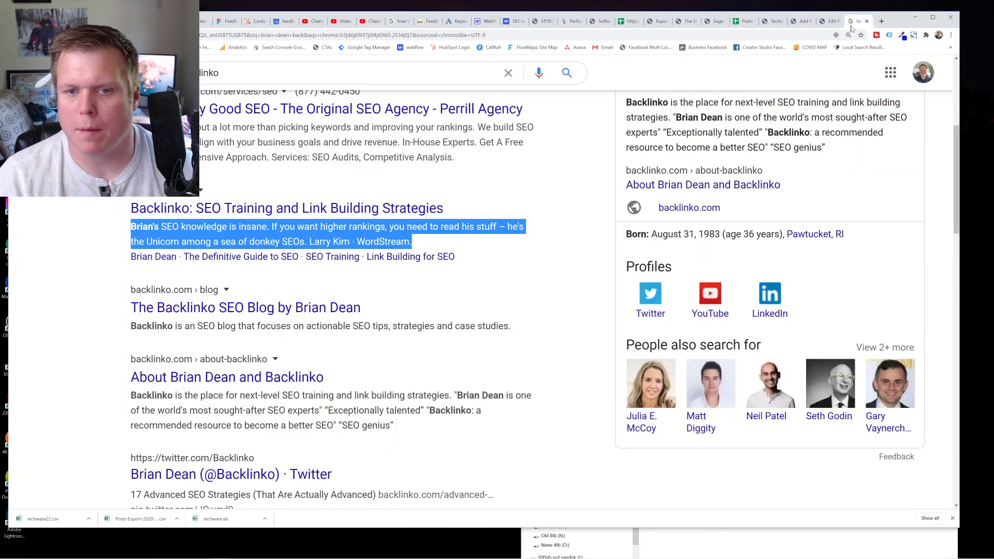
{"action": "left_click_drag", "start_coordinate": [200, 199], "coordinate": [446, 210]}
{"action": "left_click", "coordinate": [417, 239]}
{"action": "left_click_drag", "start_coordinate": [417, 239], "coordinate": [154, 228]}
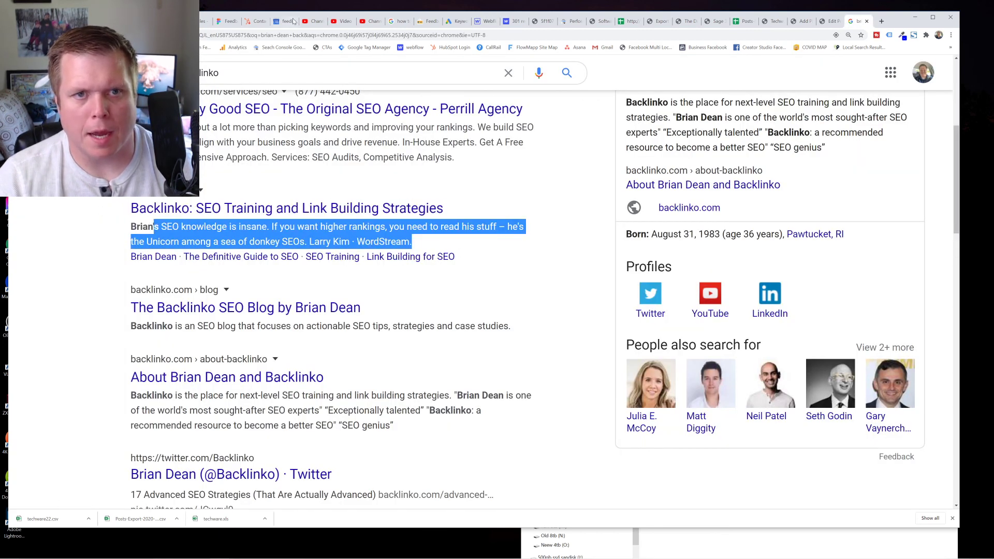
{"action": "left_click", "coordinate": [474, 20]}
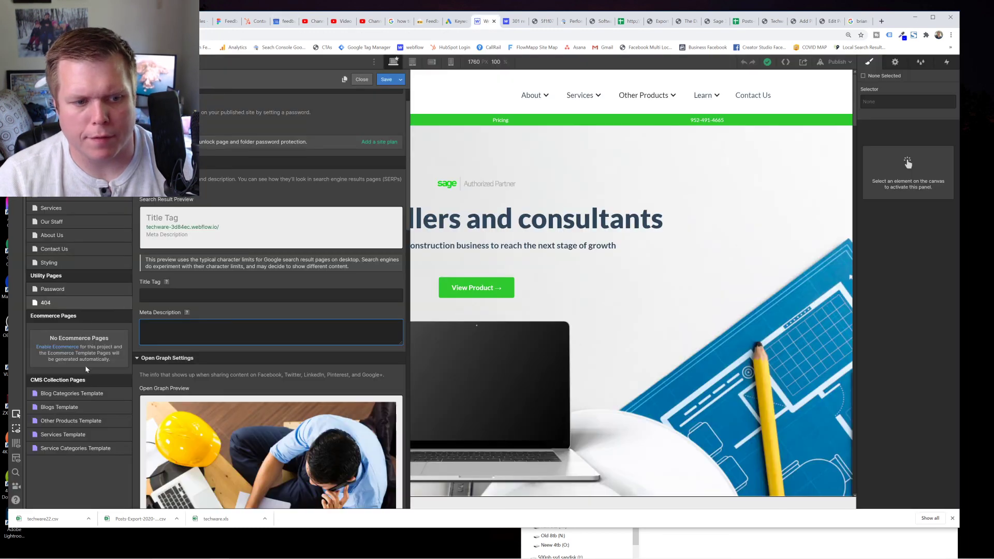
Bind the Blogs Template Title Tag to Meta Title and Meta Description to Meta Description
{"action": "left_click", "coordinate": [123, 408]}
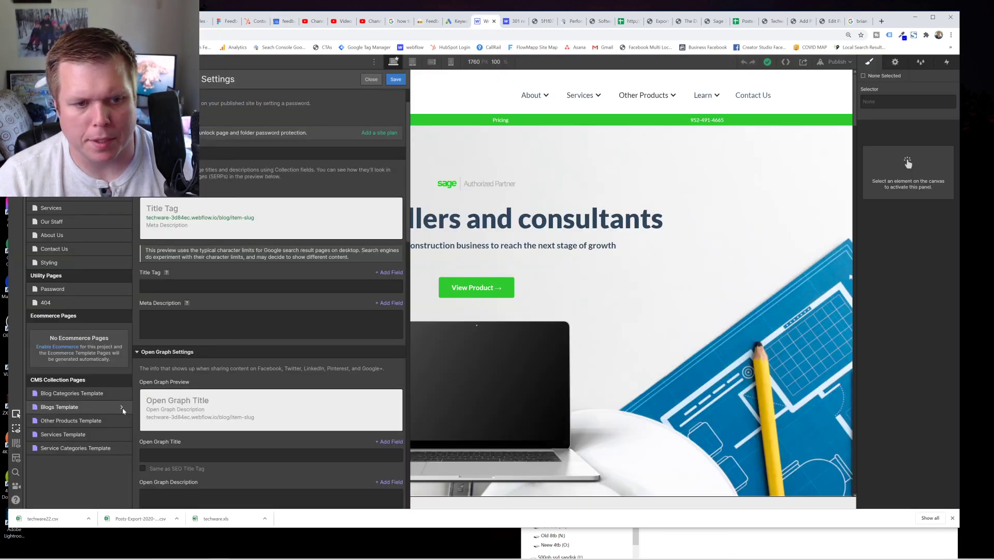
{"action": "left_click", "coordinate": [378, 284]}
{"action": "left_click", "coordinate": [378, 273]}
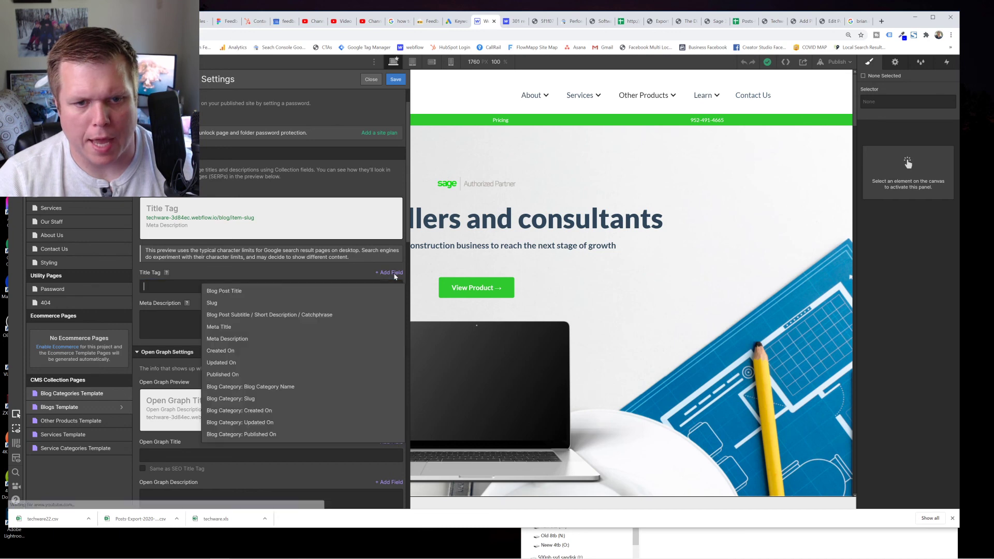
{"action": "left_click", "coordinate": [267, 327]}
{"action": "left_click", "coordinate": [381, 305]}
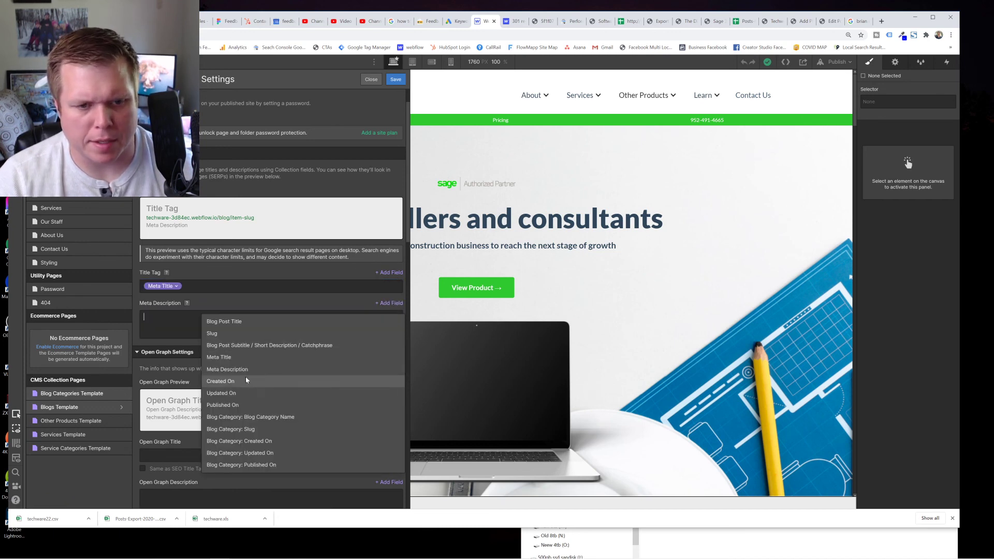
{"action": "left_click", "coordinate": [306, 382]}
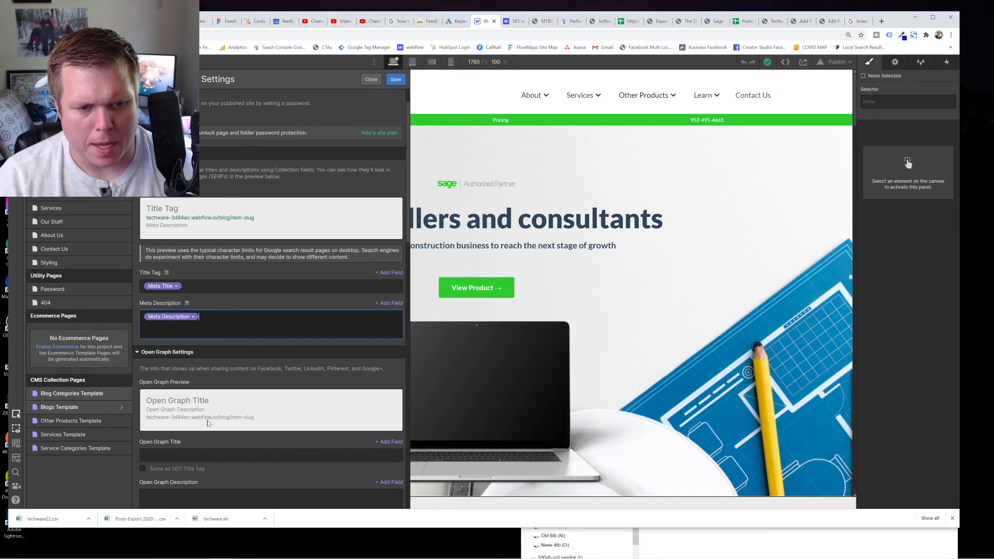
Reuse the SEO title and description for Open Graph, use Blog Post Hero Image, and save
{"action": "left_click", "coordinate": [167, 469]}
{"action": "scroll", "coordinate": [231, 404], "scroll_direction": "down", "scroll_amount": 3}
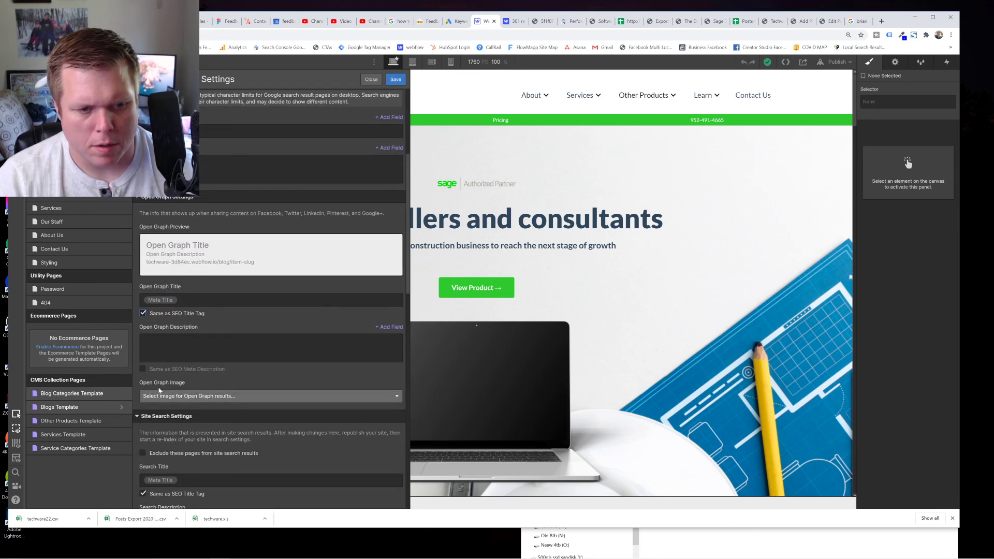
{"action": "left_click", "coordinate": [143, 369]}
{"action": "left_click", "coordinate": [210, 397]}
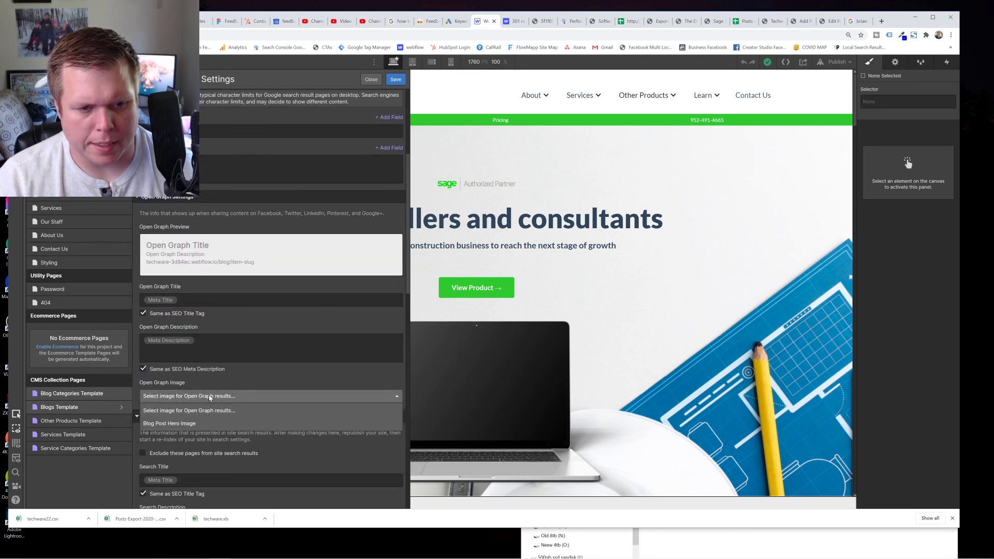
{"action": "left_click", "coordinate": [189, 424]}
{"action": "scroll", "coordinate": [247, 433], "scroll_direction": "down", "scroll_amount": 2}
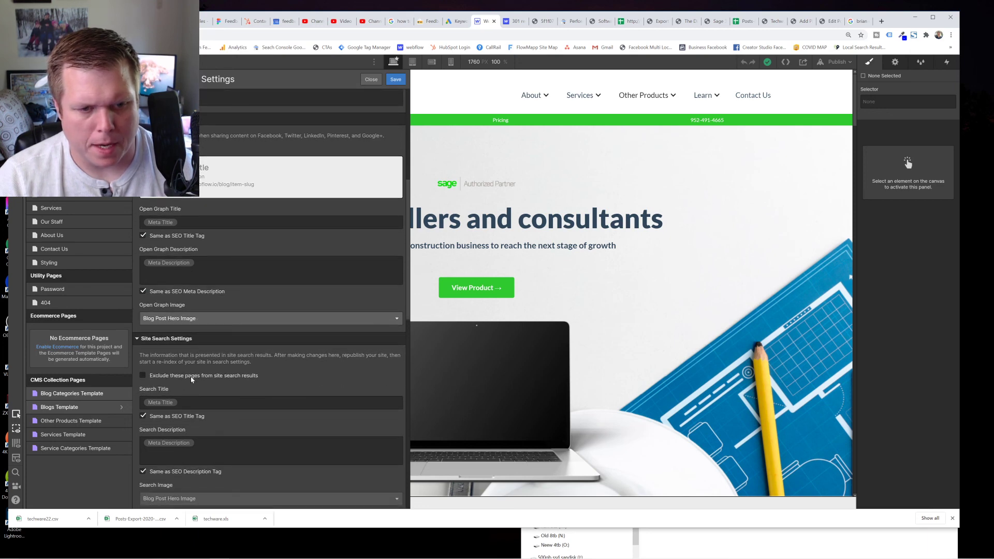
{"action": "left_click", "coordinate": [396, 79]}
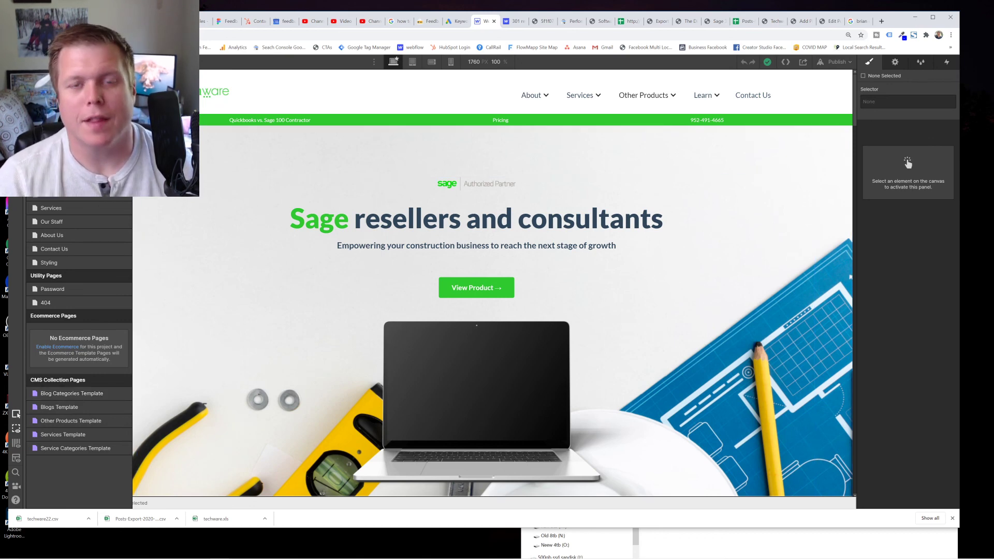
Scroll through the Search Console performance report of page URLs by clicks
{"action": "left_click", "coordinate": [573, 22]}
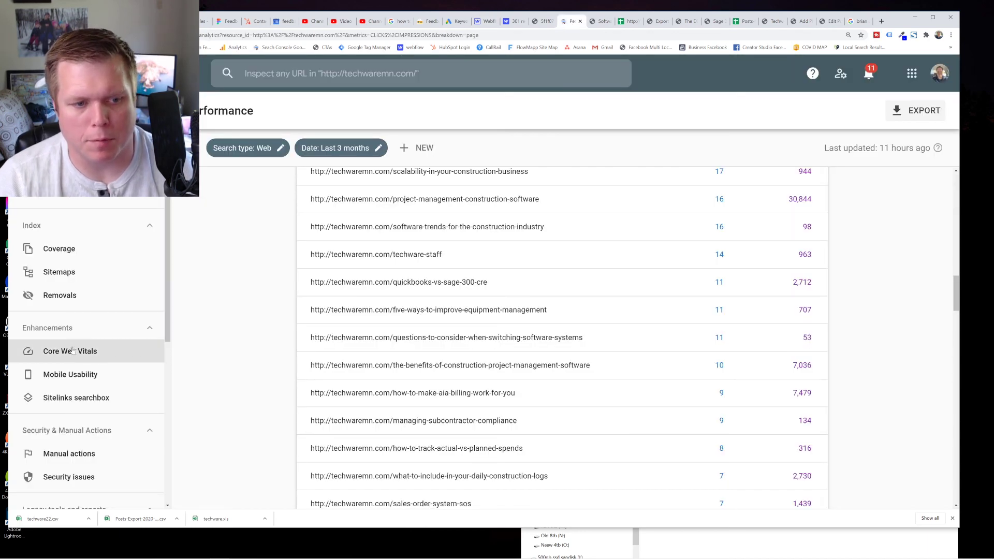
{"action": "scroll", "coordinate": [93, 335], "scroll_direction": "down", "scroll_amount": 3}
{"action": "scroll", "coordinate": [92, 336], "scroll_direction": "down", "scroll_amount": 5}
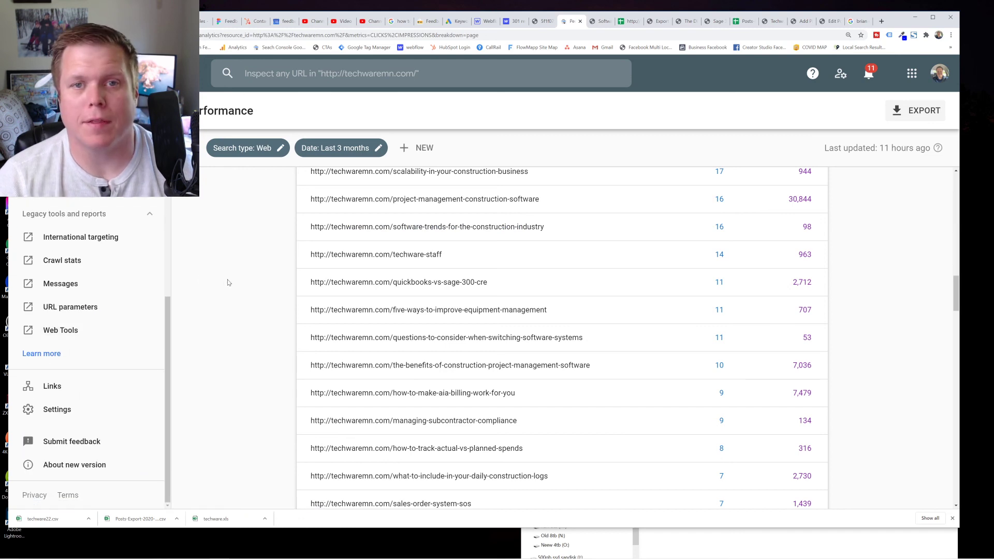
{"action": "scroll", "coordinate": [228, 282], "scroll_direction": "up", "scroll_amount": 15}
Switch to the live Software Trends post and clear its URL for a new search
{"action": "left_click", "coordinate": [599, 22]}
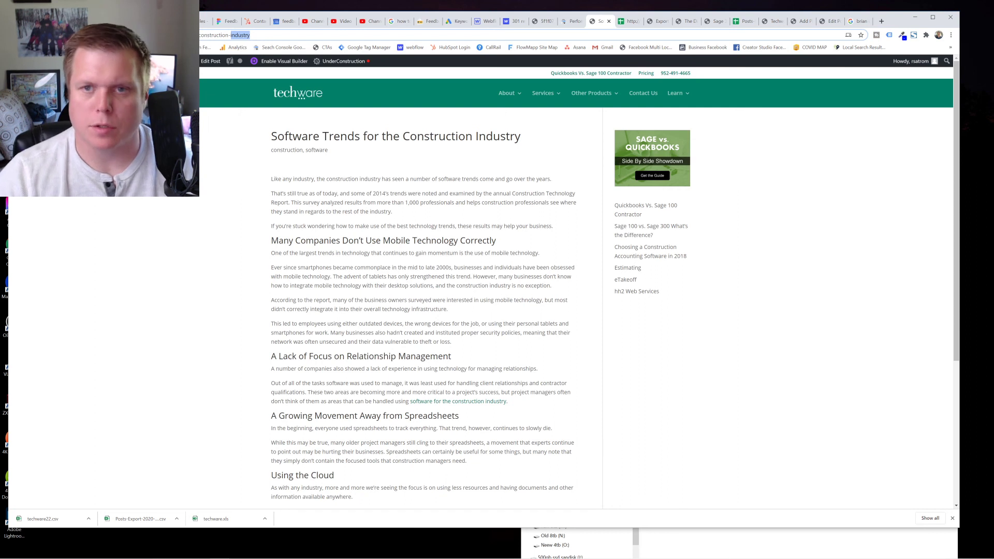
{"action": "left_click_drag", "start_coordinate": [250, 35], "coordinate": [199, 35]}
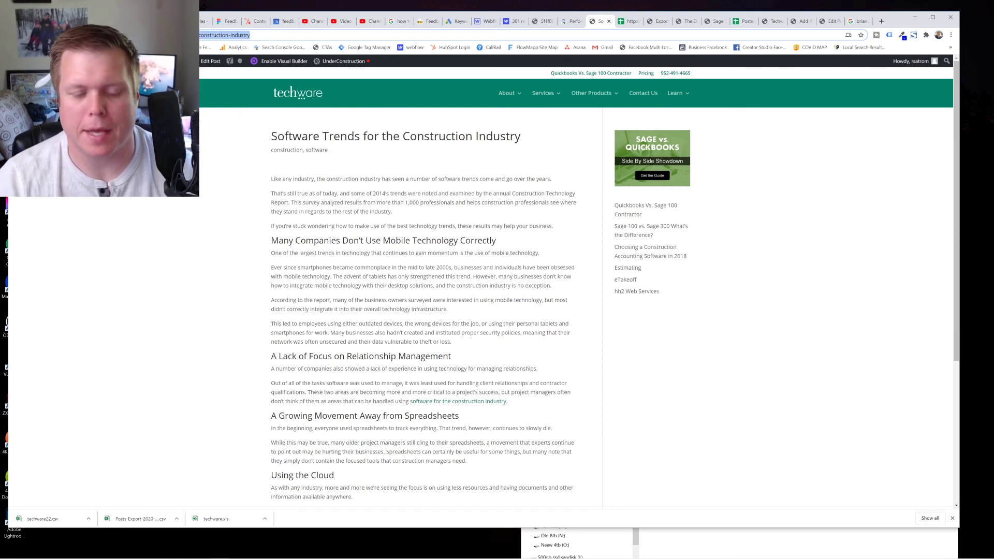
{"action": "key", "text": "BackSpace"}
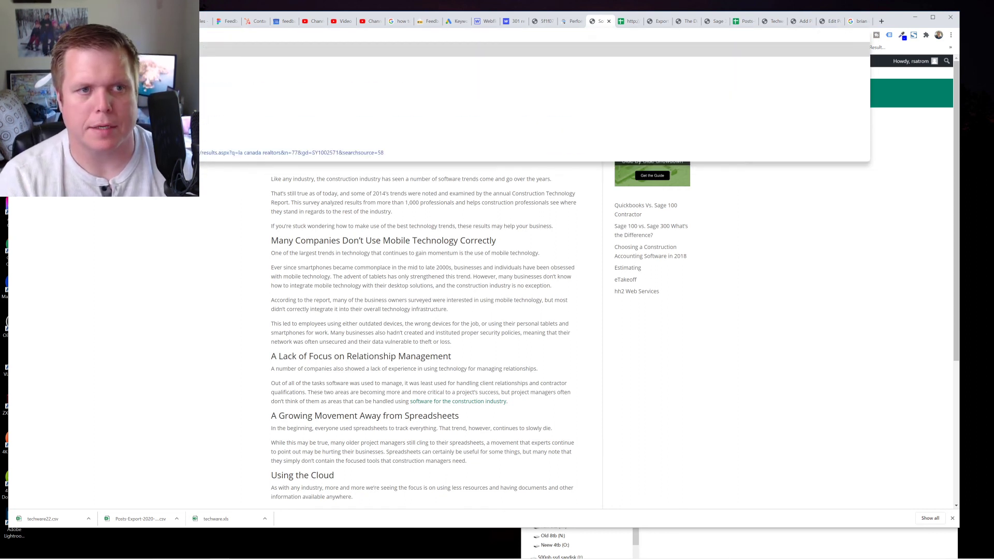
Search for 'bing webmaster' and open the Webmaster Tools - Bing result
{"action": "key", "text": "Return"}
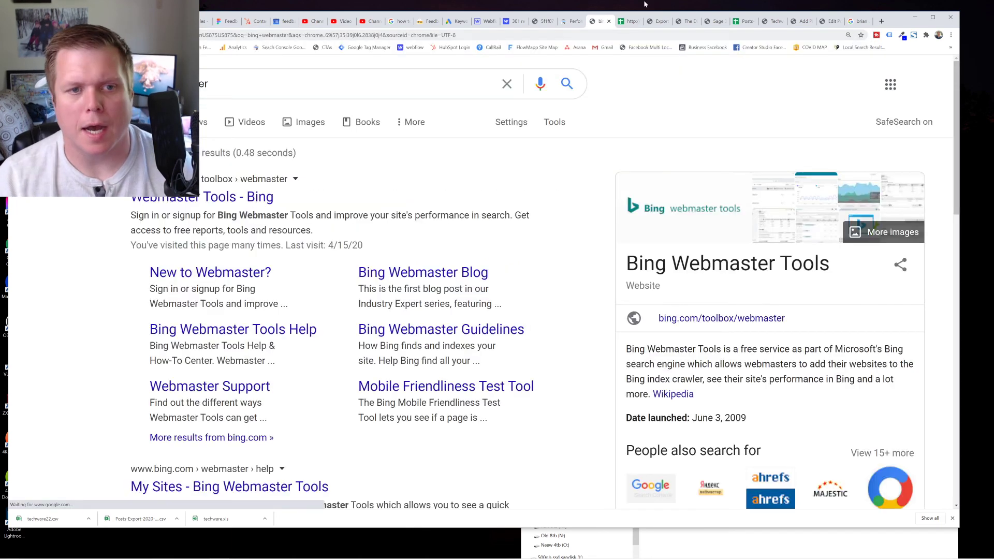
{"action": "left_click", "coordinate": [217, 199]}
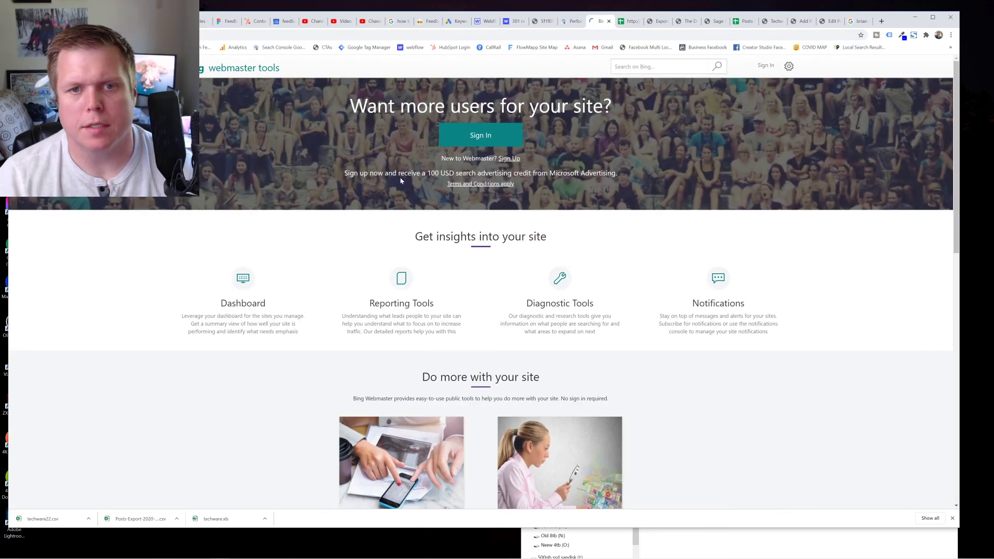